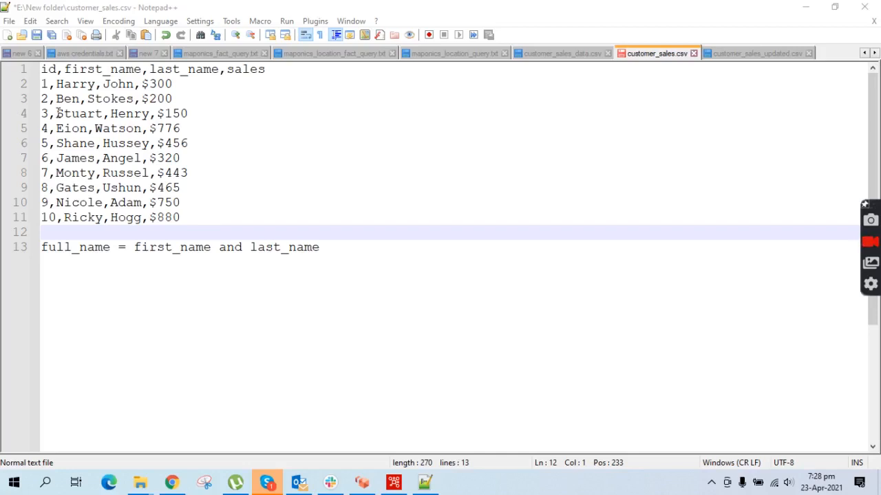
- In customer_sales.csv, highlight the $300 sales value on line 2 and the sales column header
drag(176, 84, 141, 85)
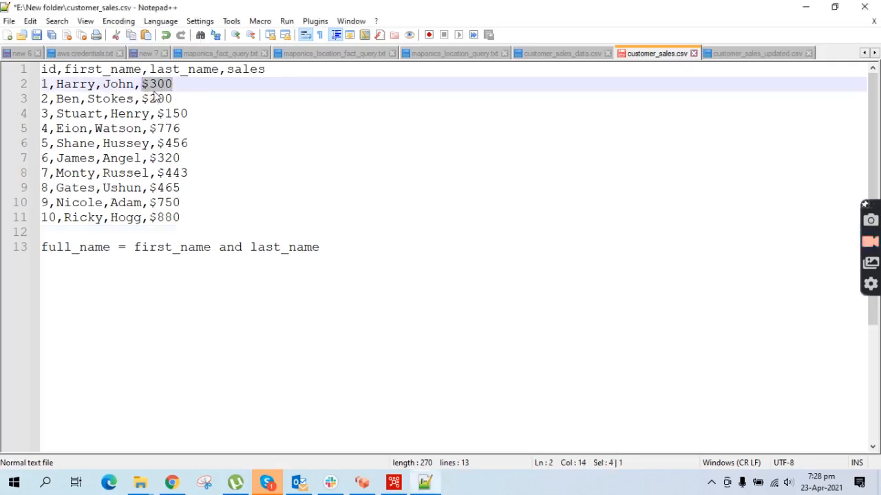
click(149, 84)
drag(175, 84, 142, 85)
click(143, 87)
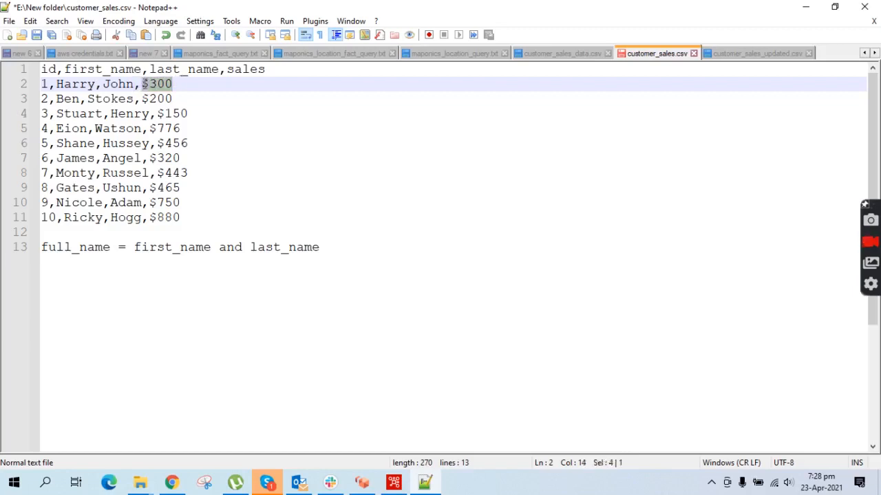
click(174, 84)
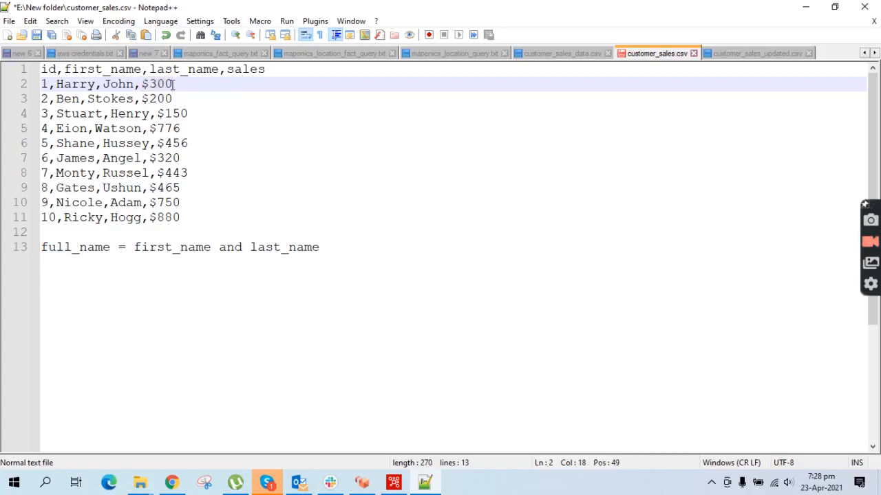
drag(174, 83, 157, 84)
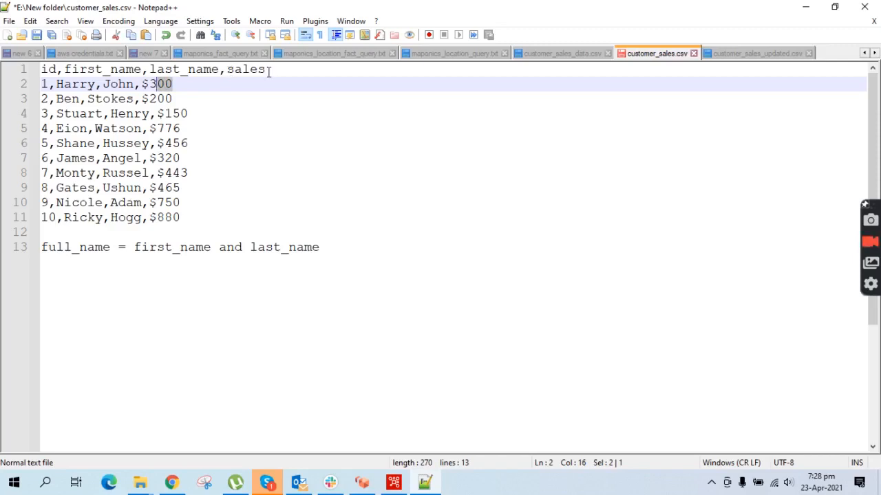
drag(269, 71, 227, 70)
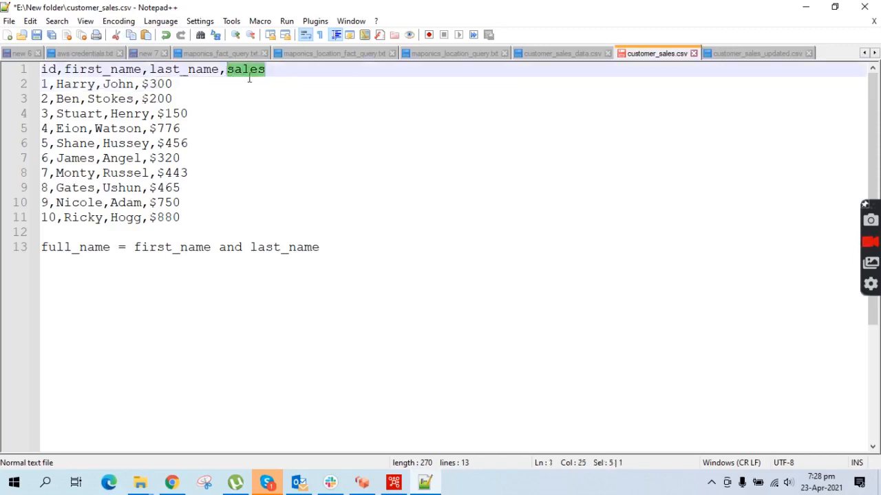
drag(174, 84, 151, 85)
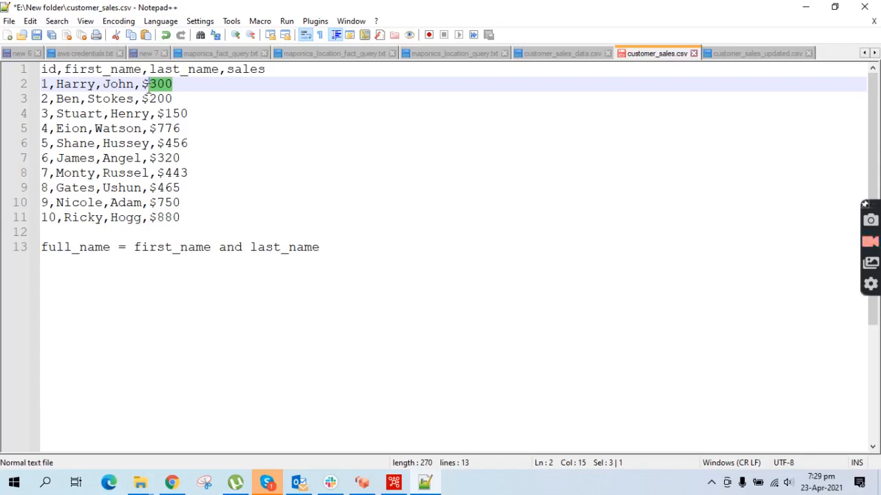
- Highlight data rows 3–11 and the $300 value again, then switch to Pentaho Data Integration
drag(200, 218, 41, 84)
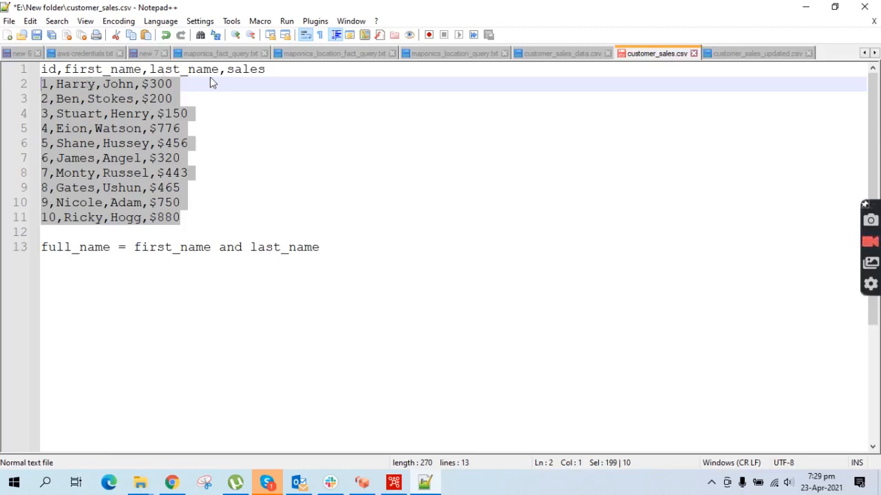
click(149, 84)
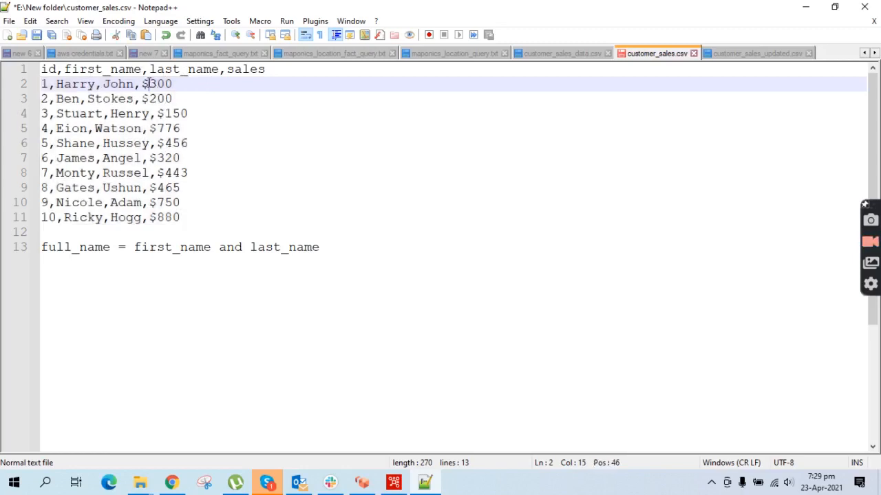
drag(179, 84, 140, 84)
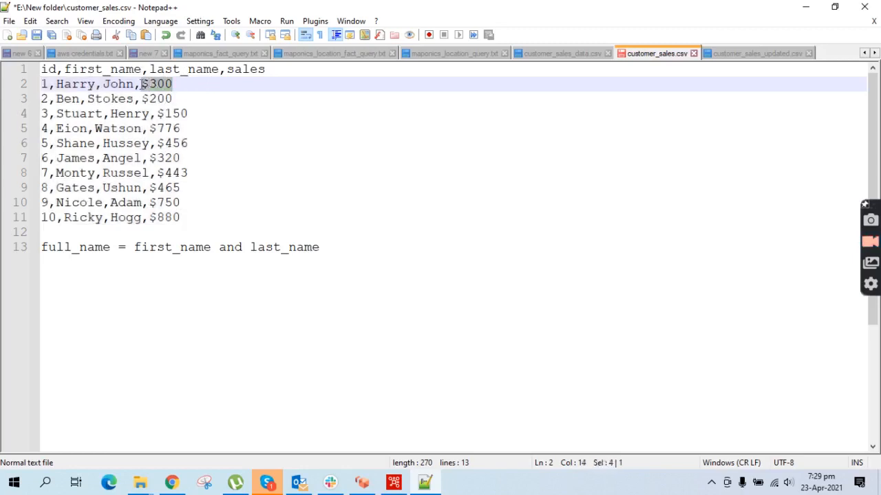
click(394, 484)
click(9, 21)
- Create a blank transformation and save it as customer_sales_insert_update.ktr in the Transformation folder
mouse_move(44, 35)
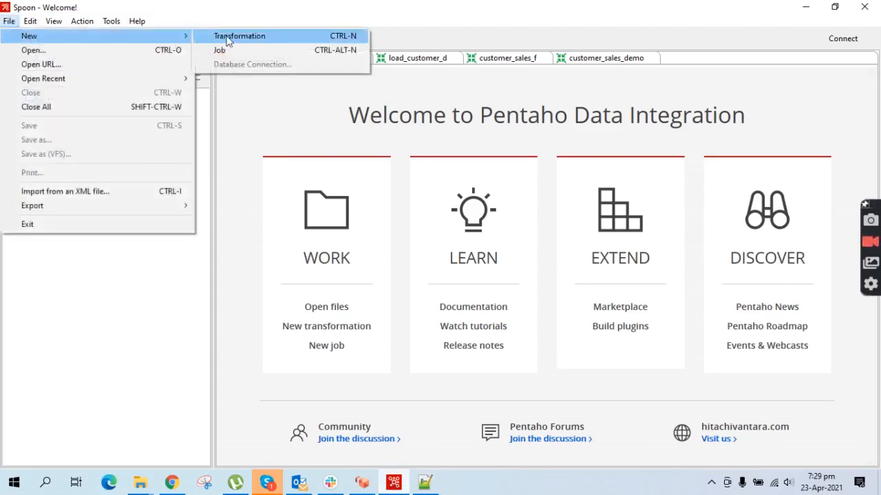
click(223, 37)
key(ctrl+s)
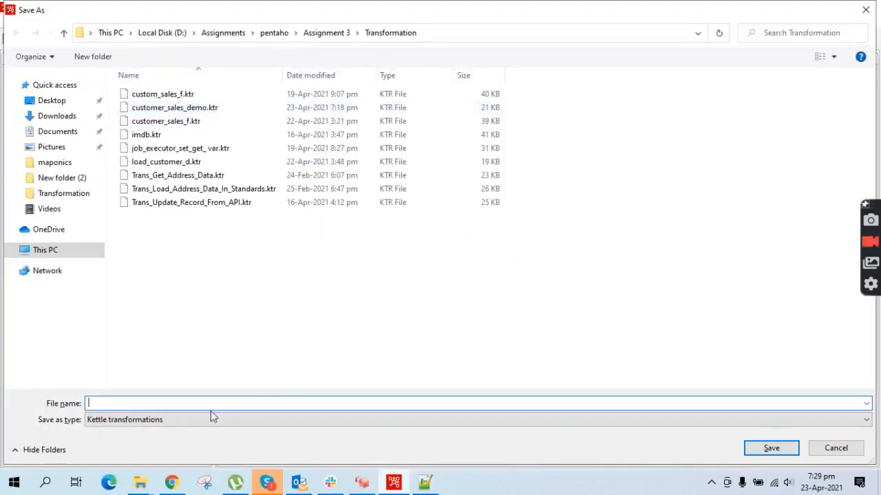
text(customer)
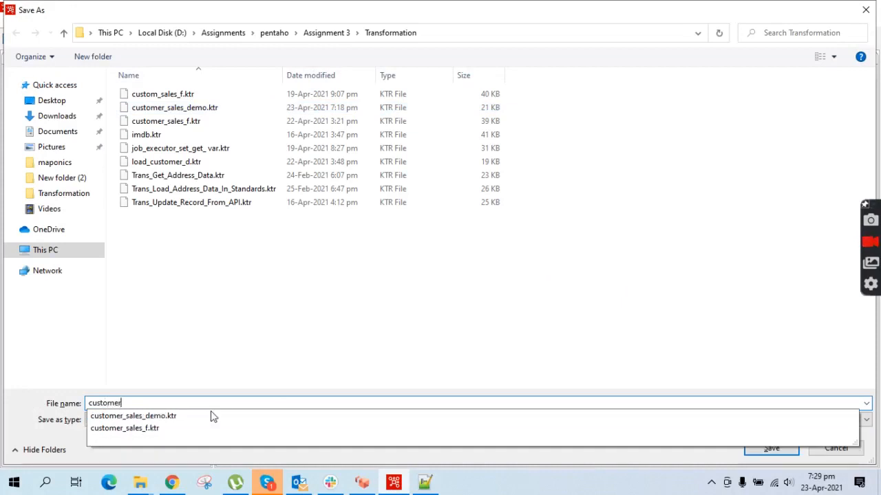
text(_sales_i)
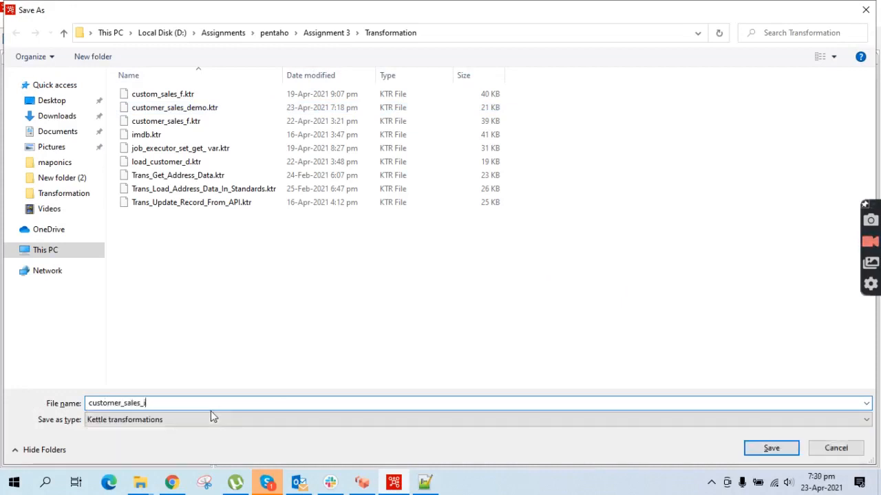
text(nsert_updayt)
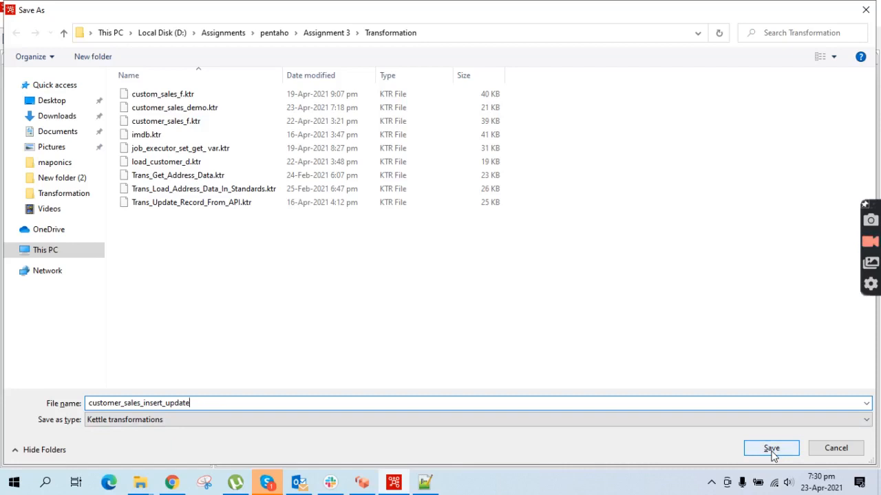
click(771, 449)
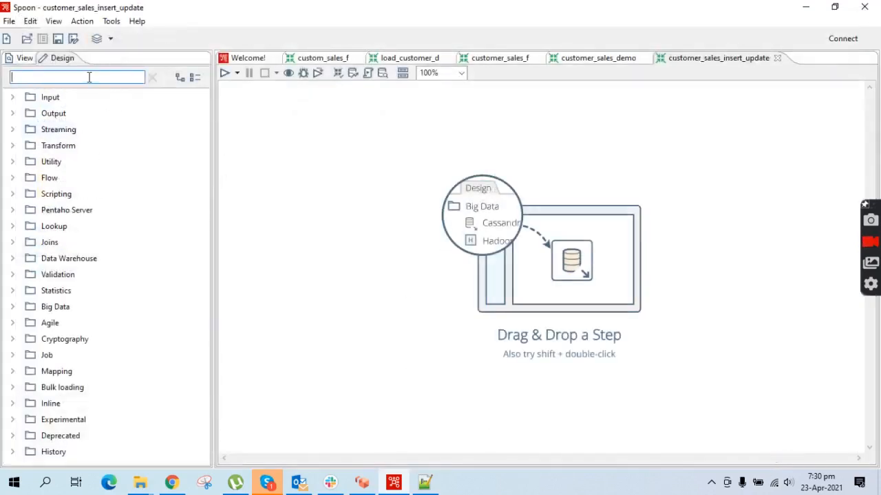
- Search for 'data' and place a Data grid step on the canvas
text(data)
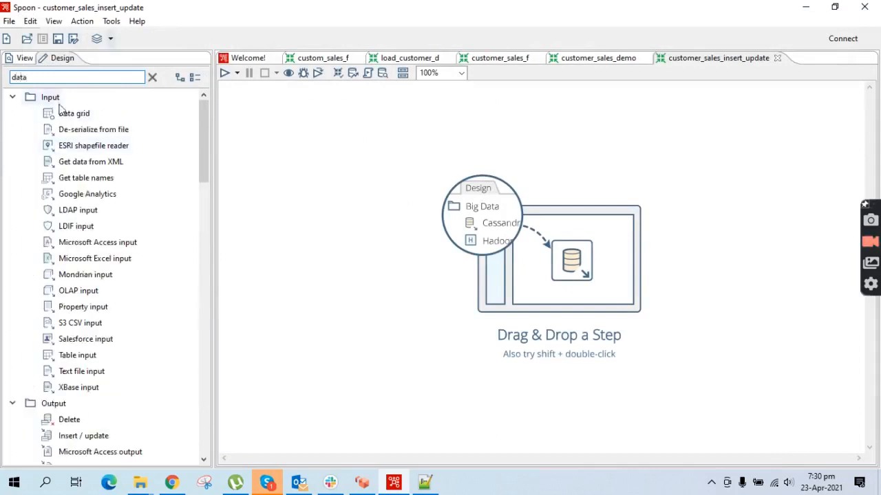
drag(60, 114, 332, 145)
mouse_move(330, 150)
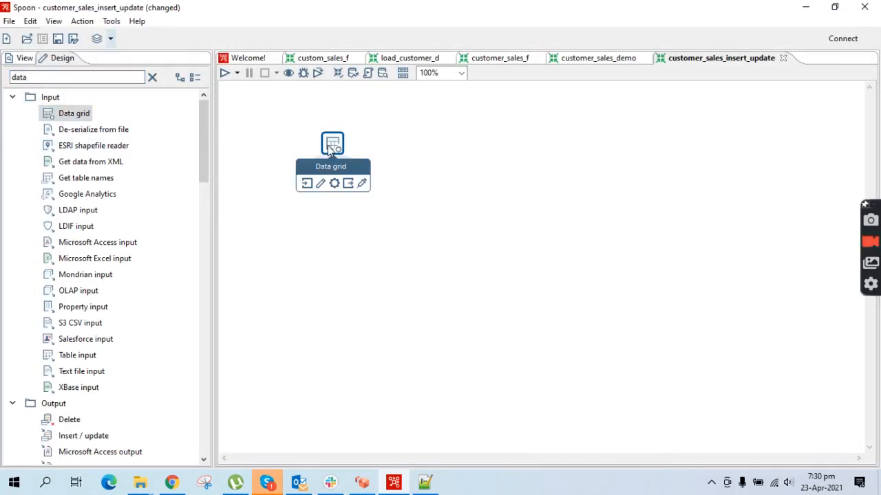
double_click(330, 148)
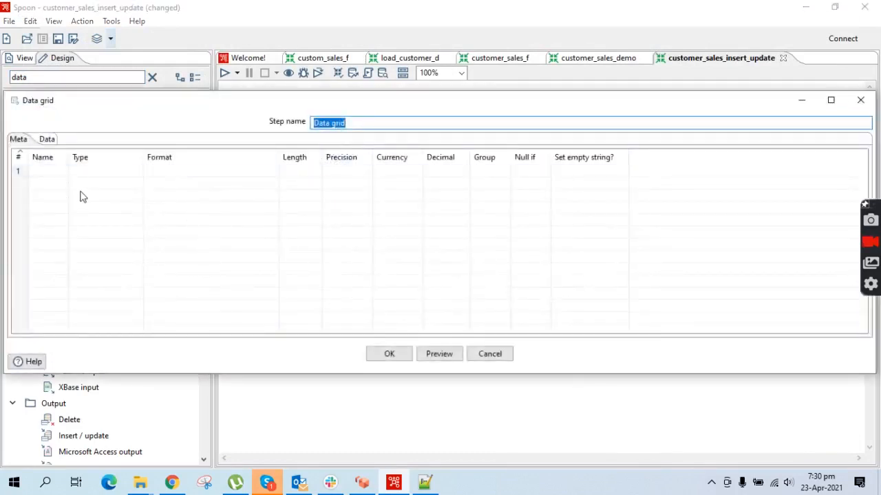
- Define the Data grid's Meta field 'filename' with type String
click(51, 171)
text(filename)
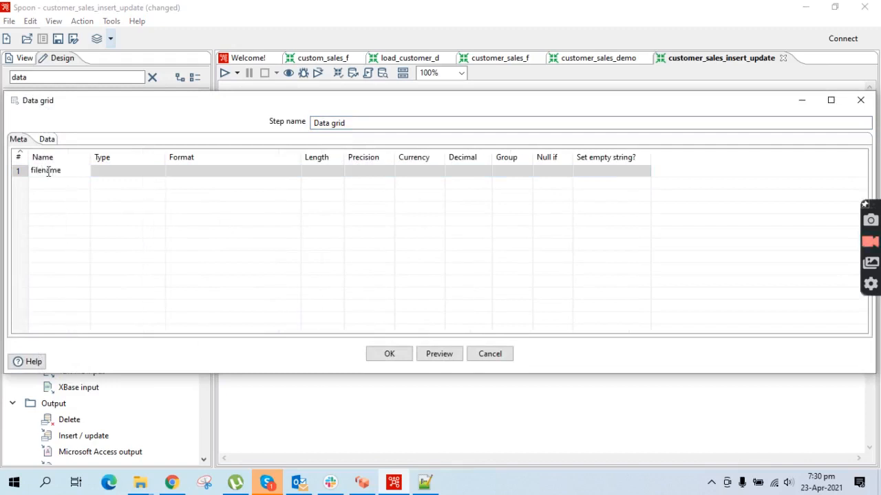
key(Return)
click(159, 175)
click(160, 173)
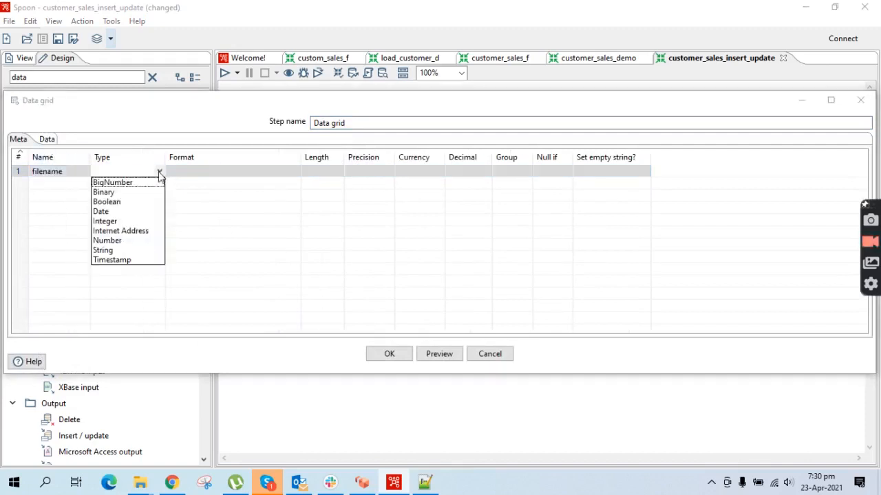
text(strin)
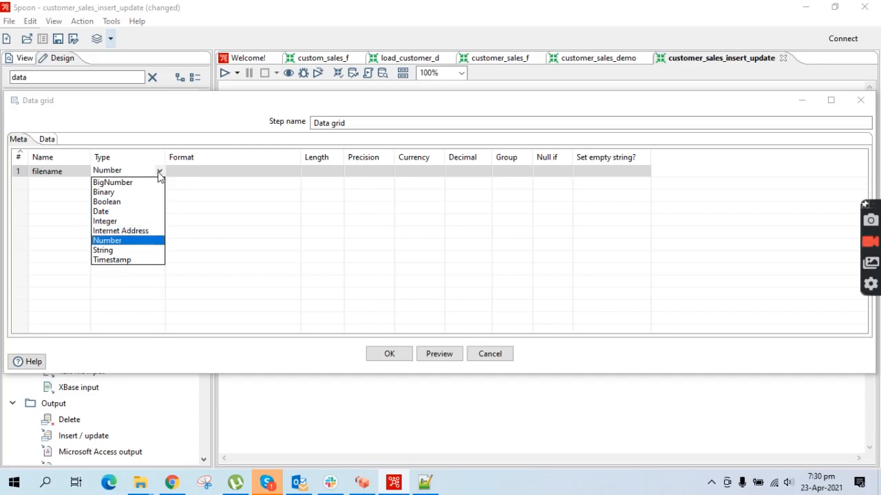
click(110, 251)
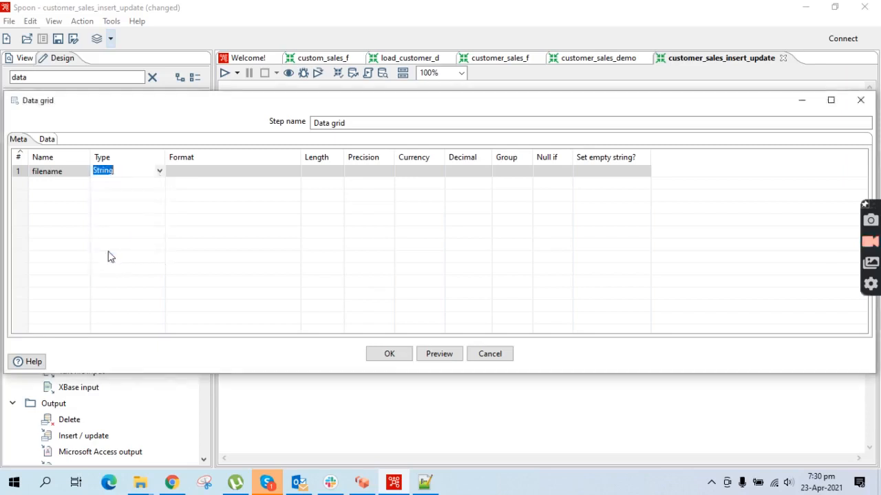
click(48, 141)
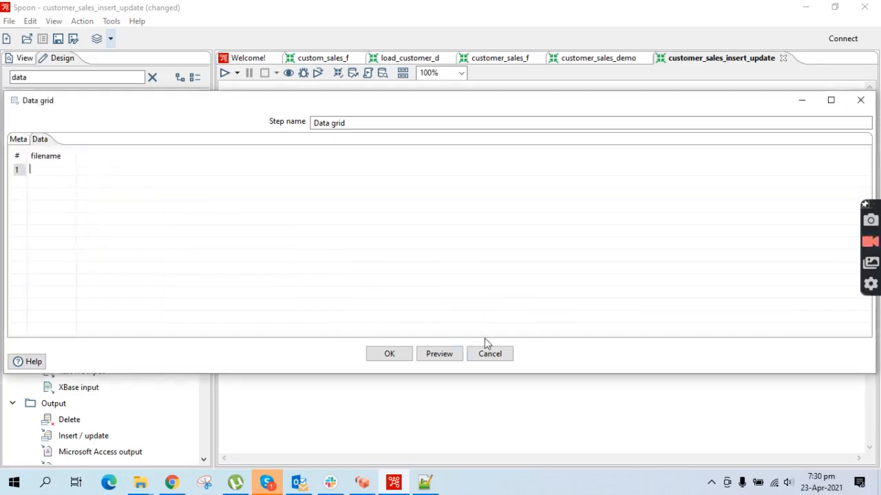
- Enter E:\New folder\customer_sales.csv as row 1's filename, copying the folder path from Explorer
click(140, 482)
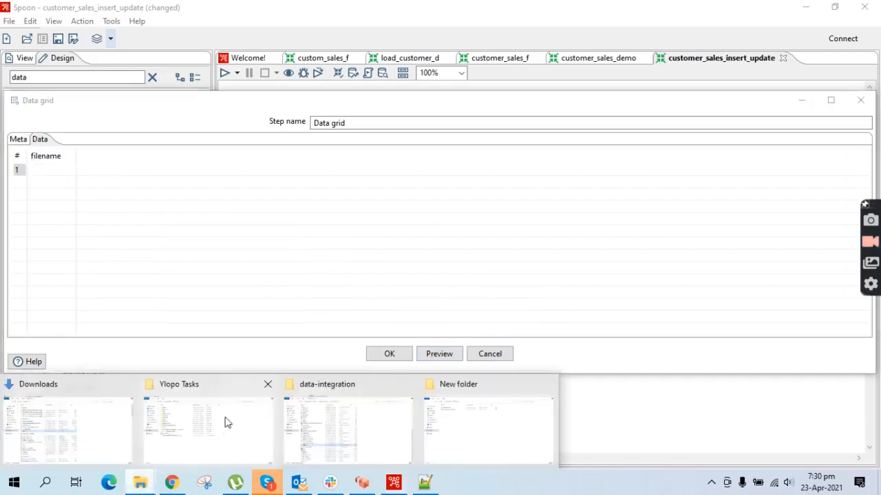
click(494, 411)
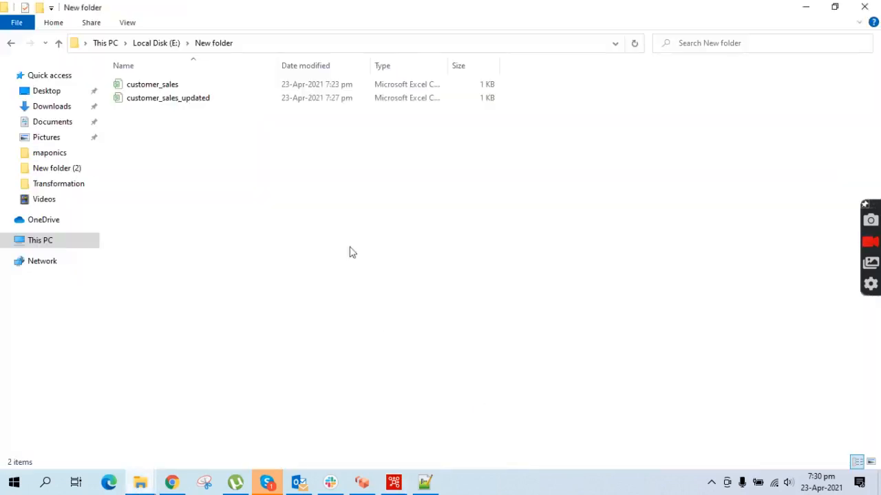
click(175, 85)
click(241, 44)
key(ctrl+c)
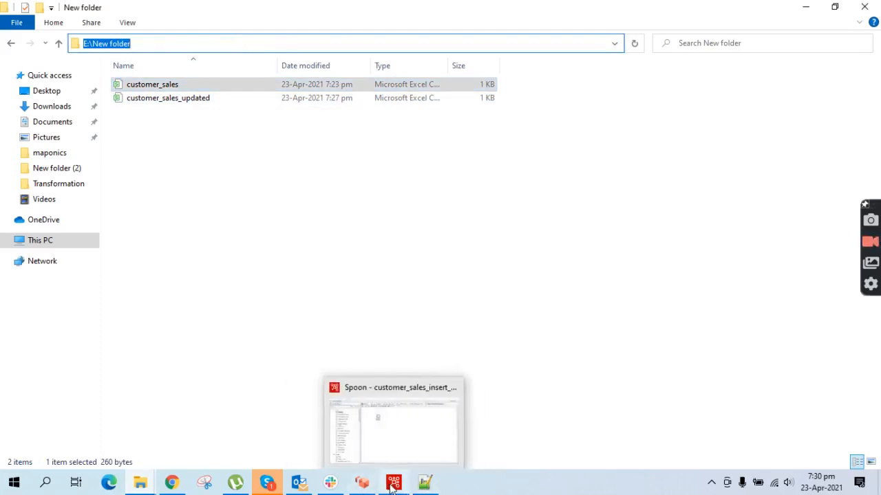
click(391, 485)
click(45, 171)
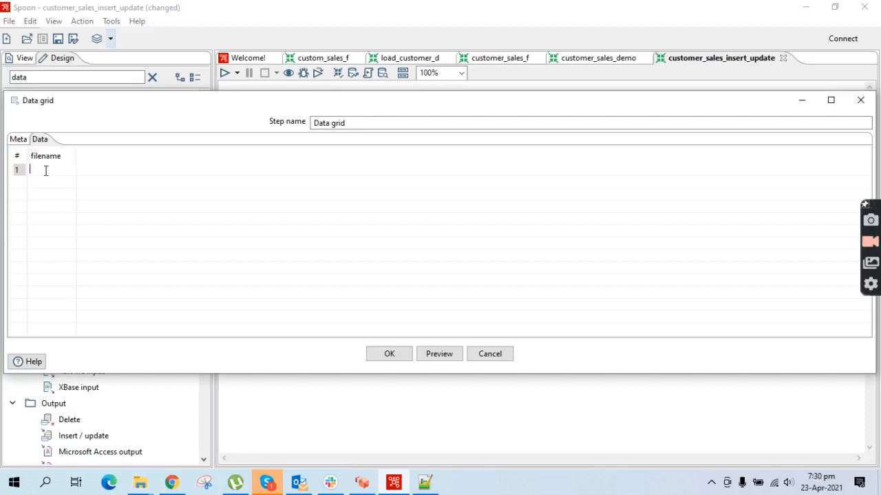
key(ctrl+v)
text(\custom)
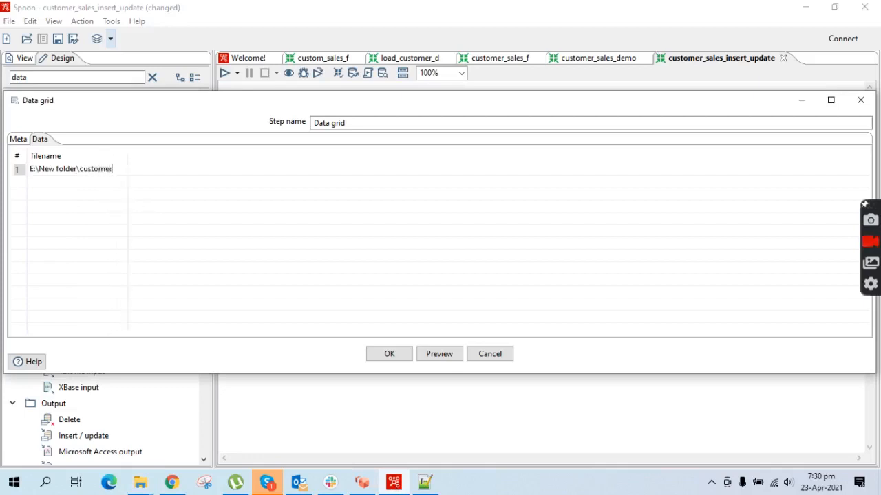
text(er_sales.csv)
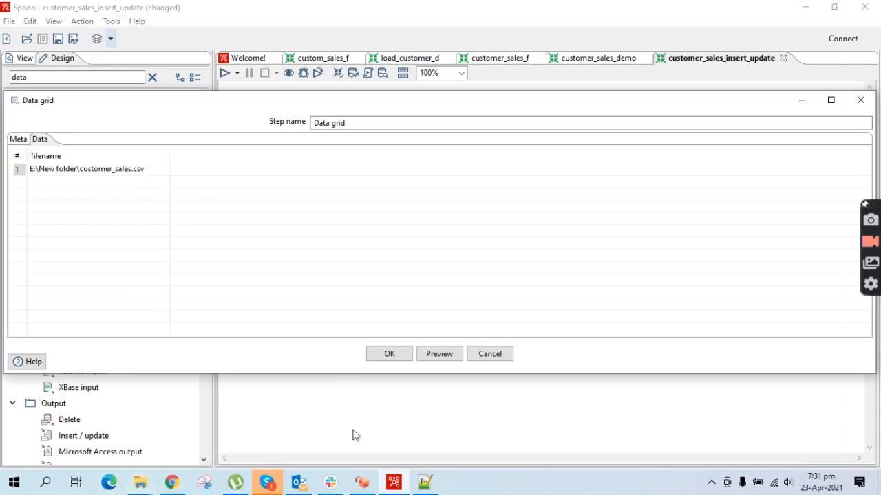
- Confirm the Data grid's filename row with OK
click(138, 484)
click(445, 418)
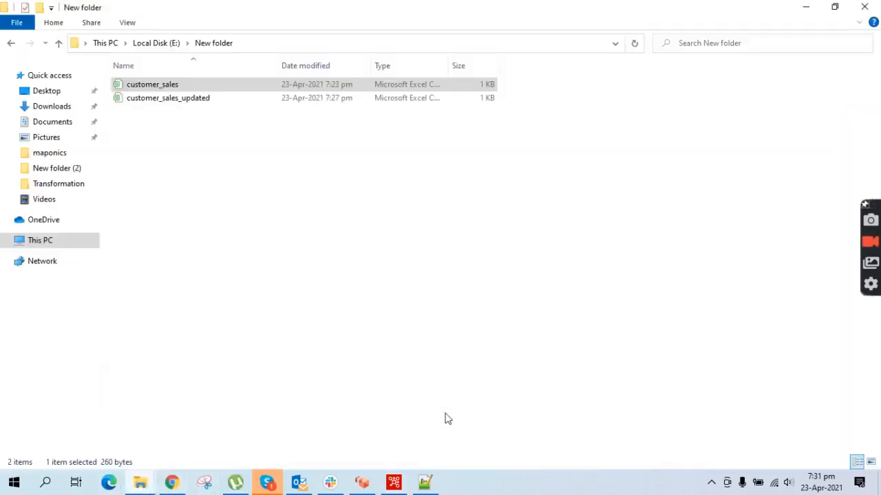
click(801, 7)
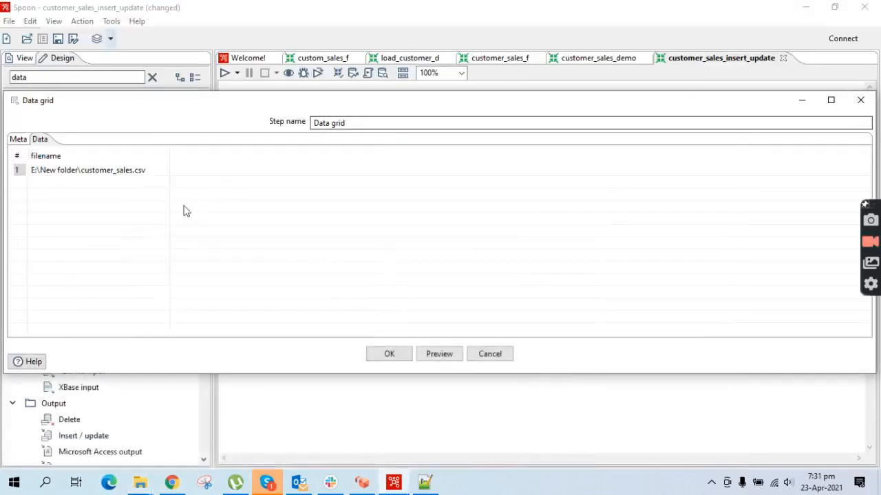
click(389, 354)
right_click(333, 132)
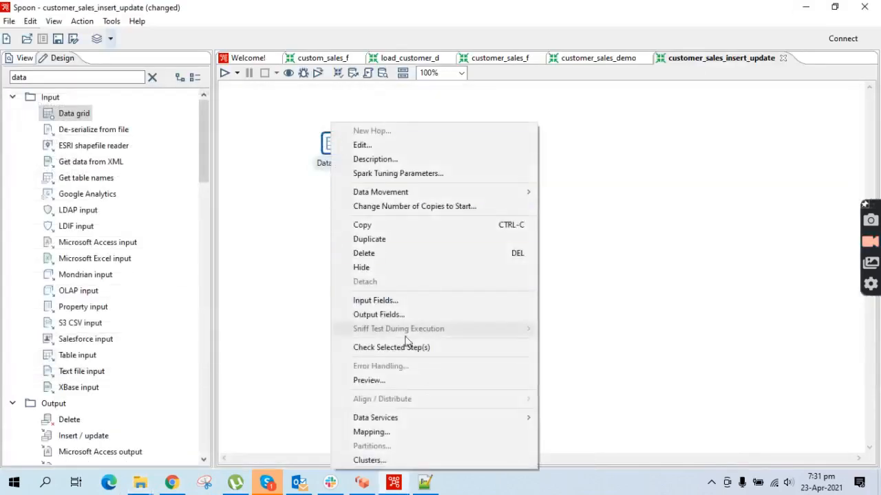
- Save and run the transformation with the local run configuration
click(224, 73)
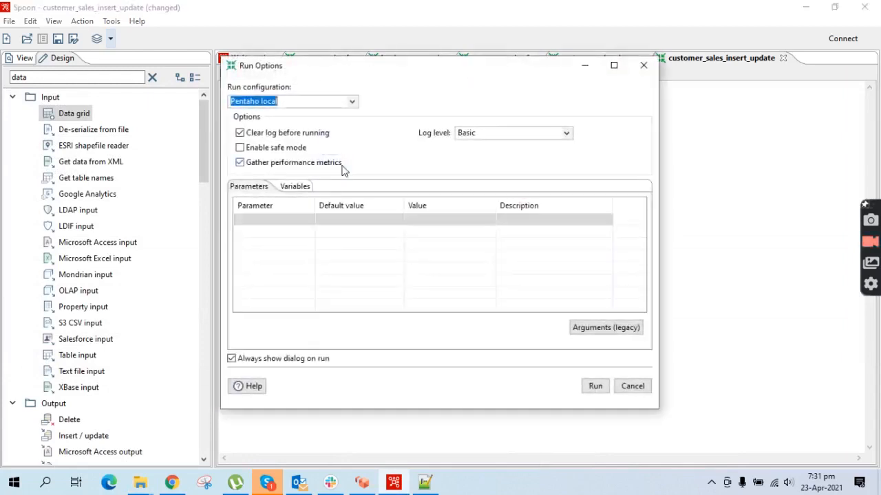
click(593, 385)
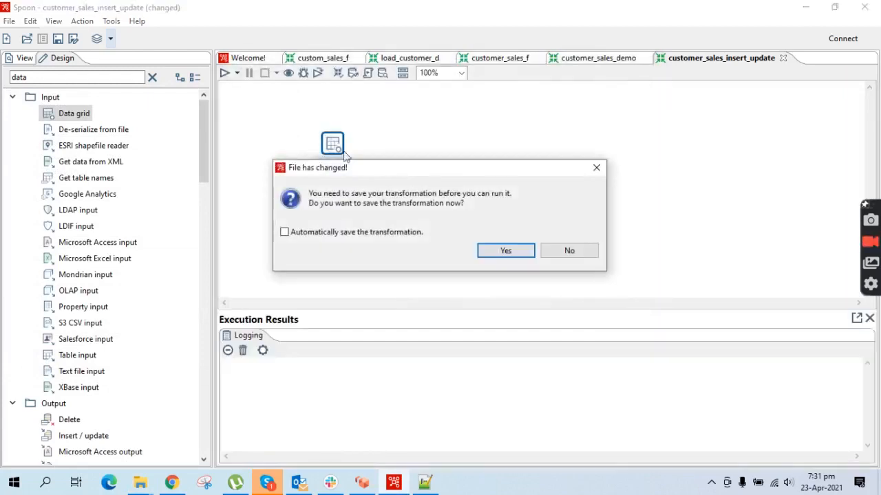
click(506, 250)
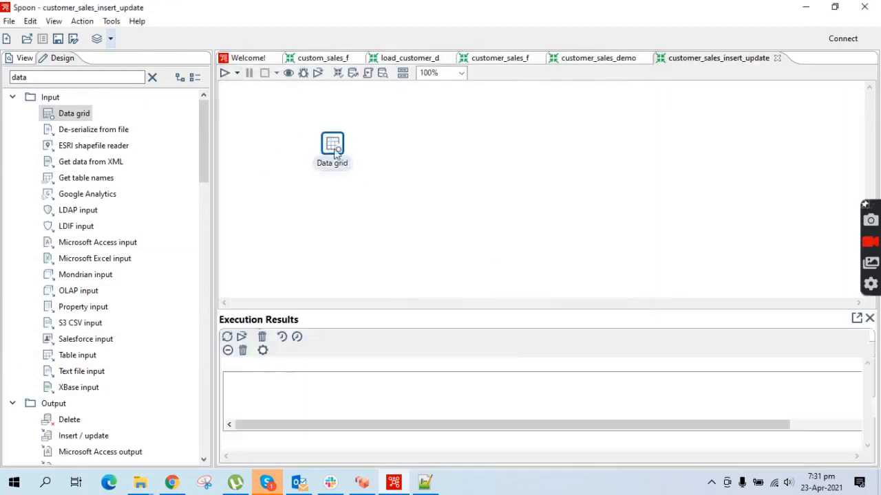
- Preview the Data grid's output, showing the single customer_sales.csv filename row
right_click(335, 153)
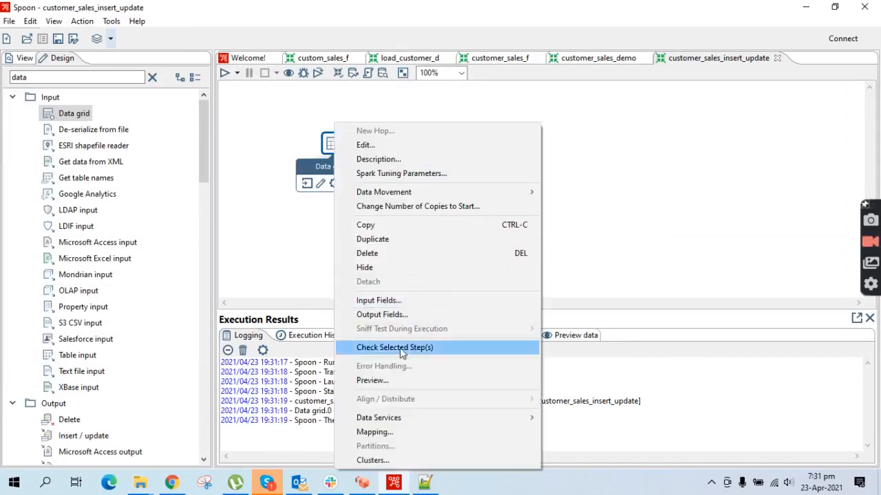
click(386, 381)
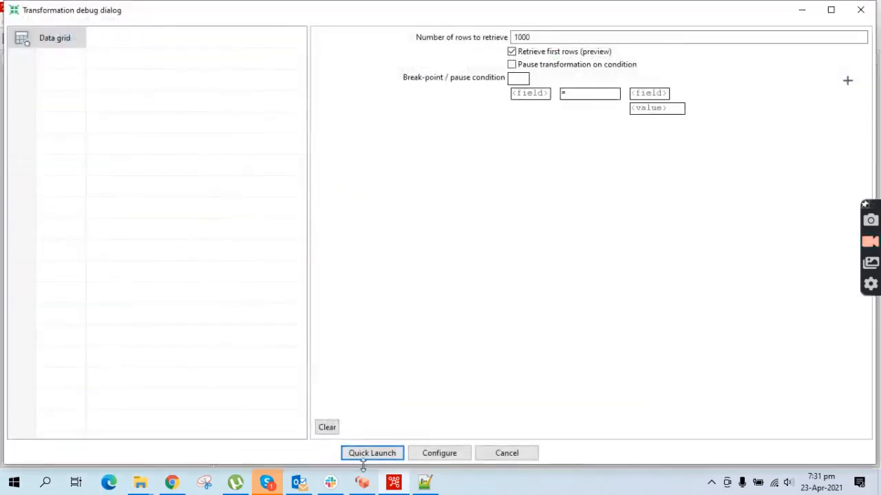
click(365, 455)
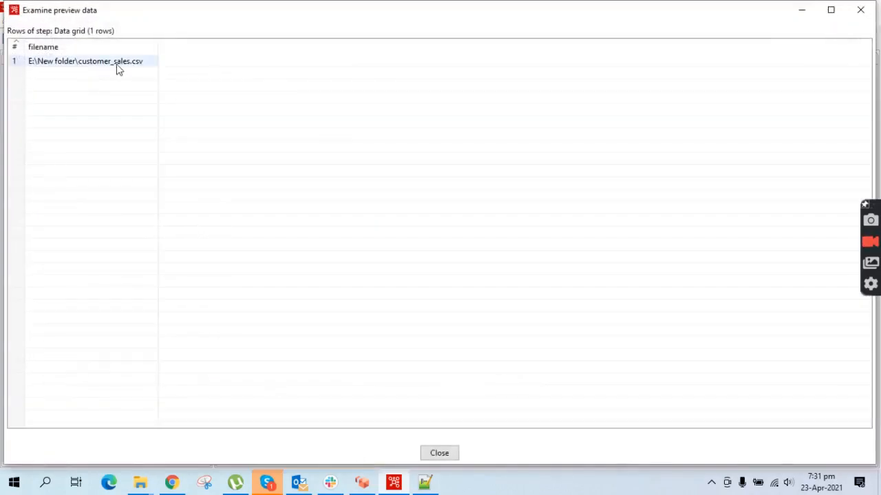
click(451, 455)
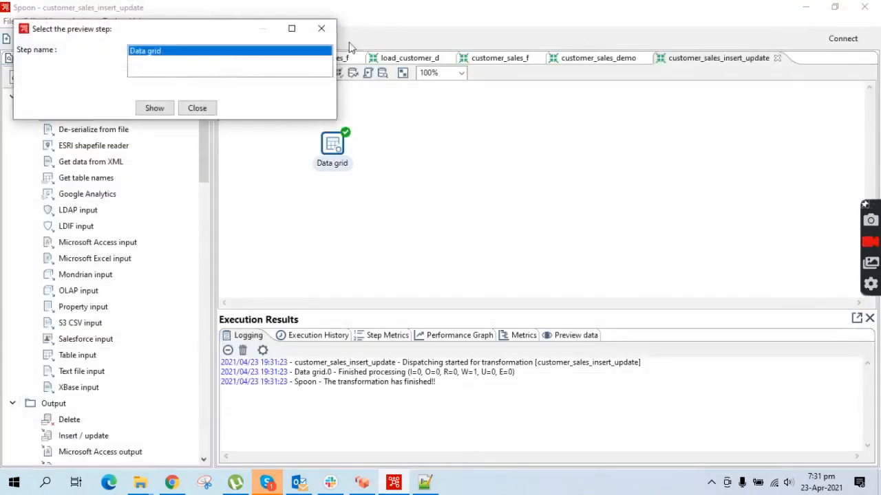
click(327, 30)
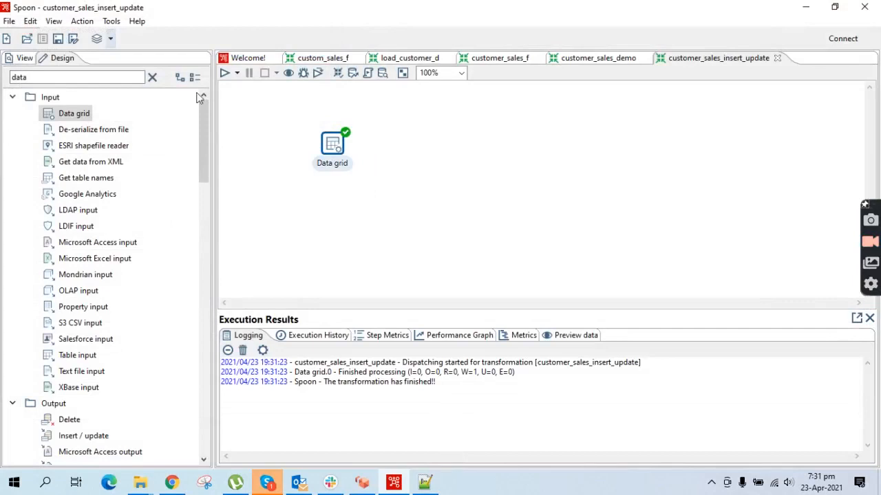
- Place a CSV file input step beside Data grid and connect them with a hop
click(152, 77)
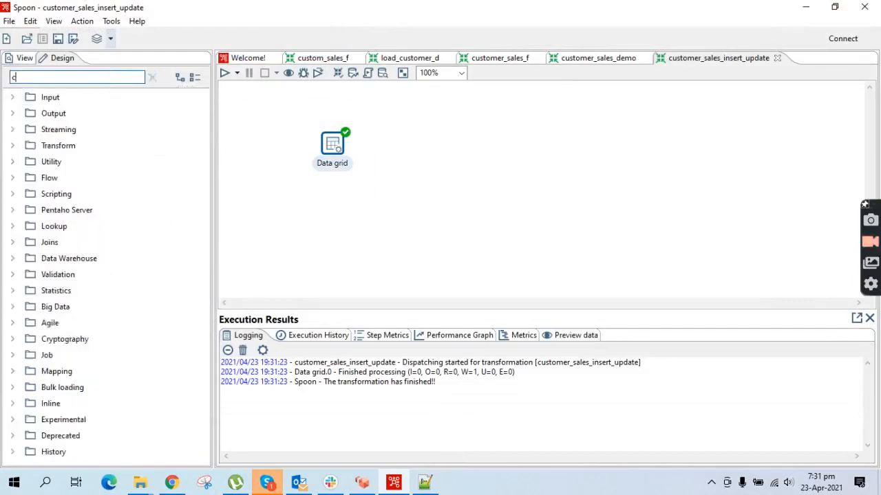
text(csv)
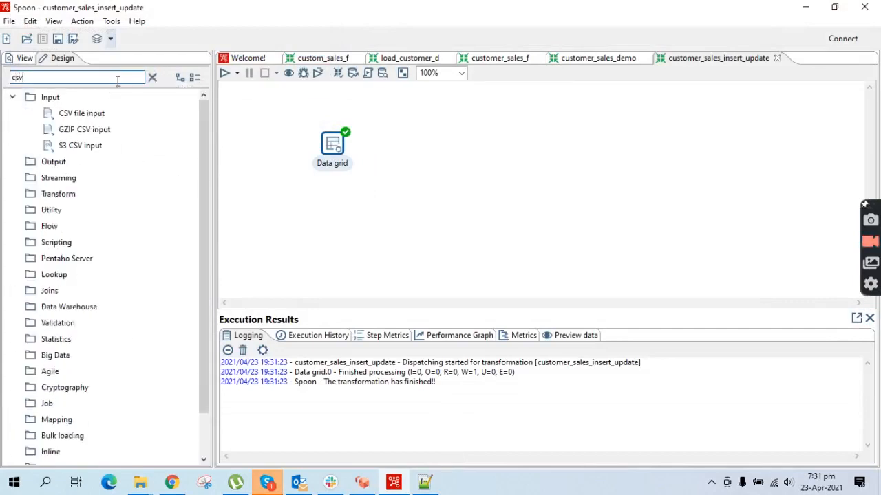
mouse_move(83, 114)
mouse_down()
mouse_move(456, 152)
mouse_move(416, 153)
mouse_up()
drag(337, 145, 430, 148)
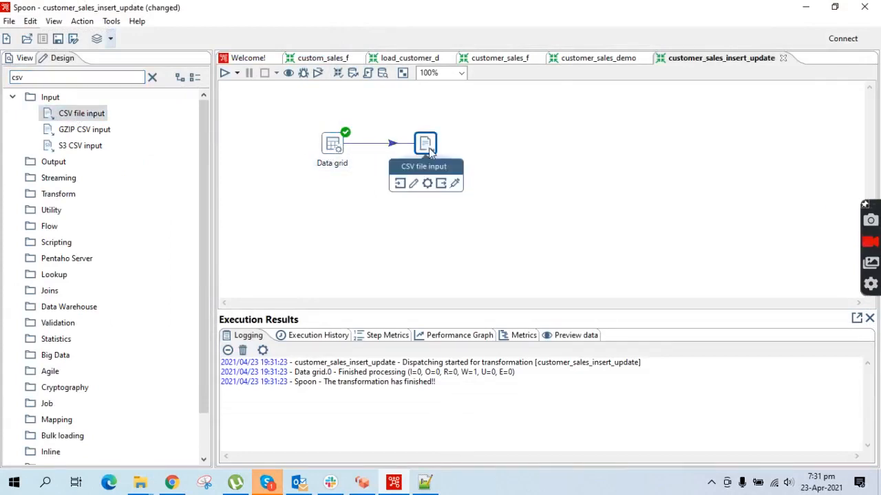
- Set CSV file input to take its file from the filename field and include it in output
double_click(425, 145)
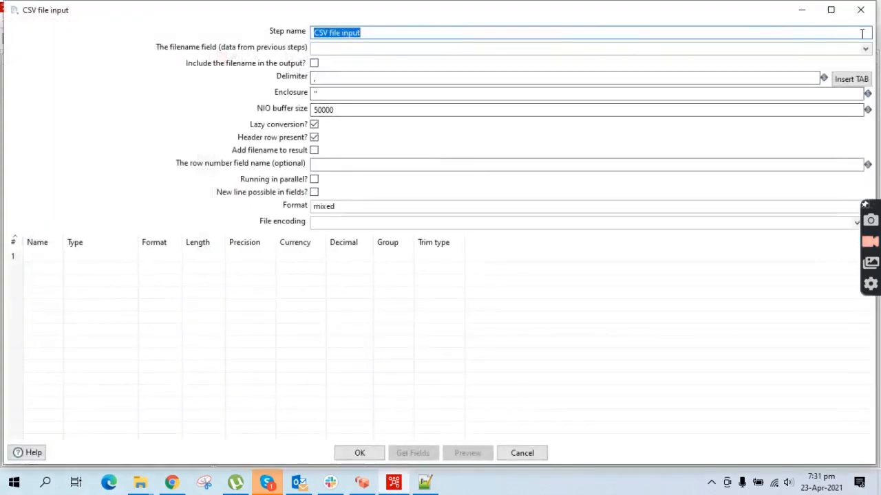
click(865, 50)
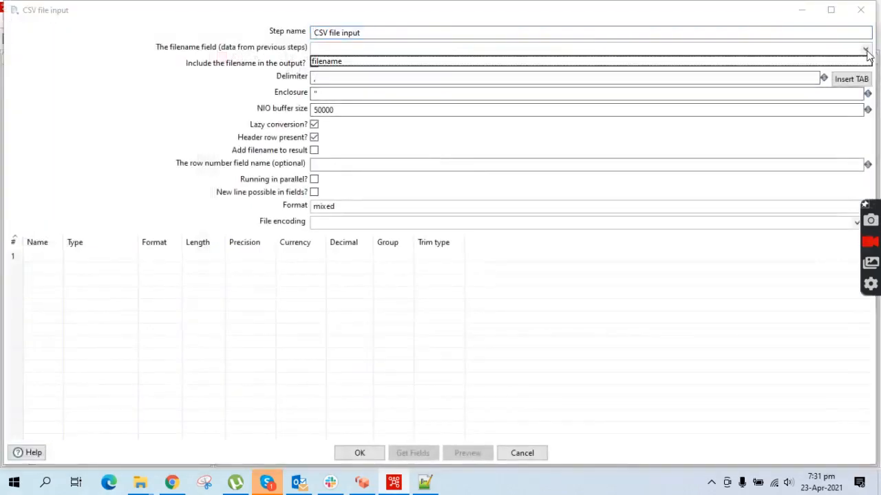
click(345, 64)
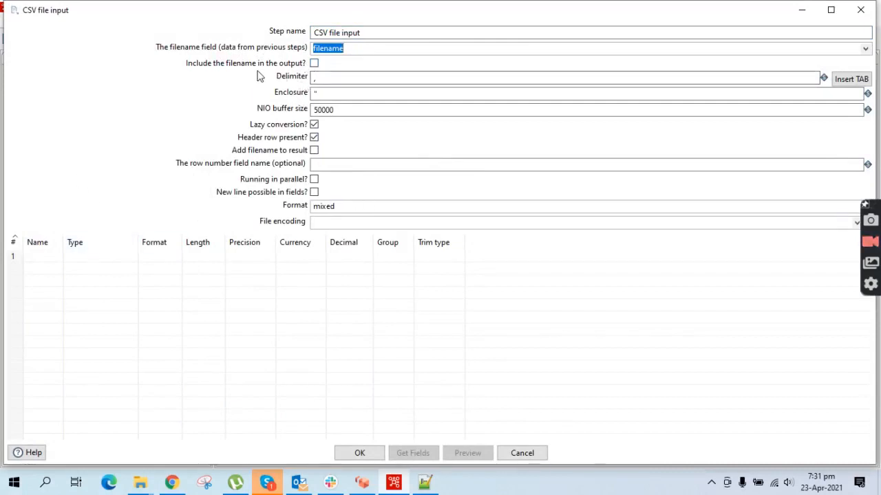
click(314, 62)
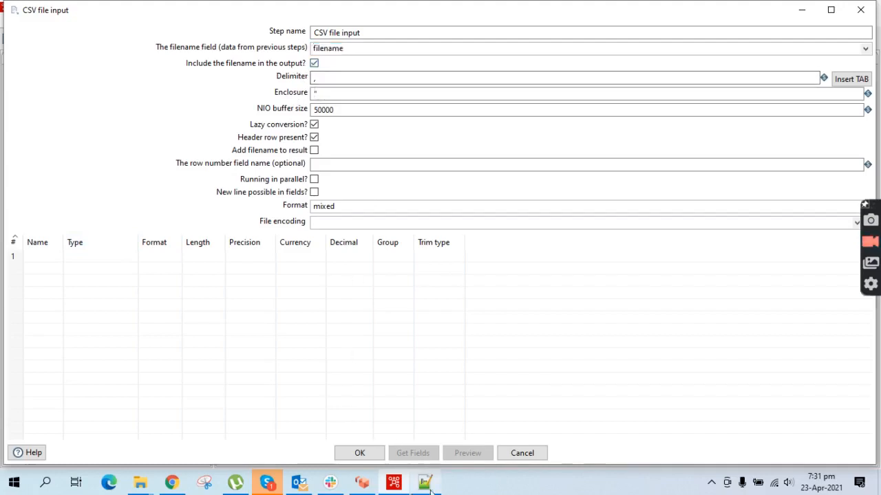
- Check the comma delimiter and columns in customer_sales.csv against the CSV file input settings
key(alt+Tab)
double_click(91, 129)
key(alt+Tab)
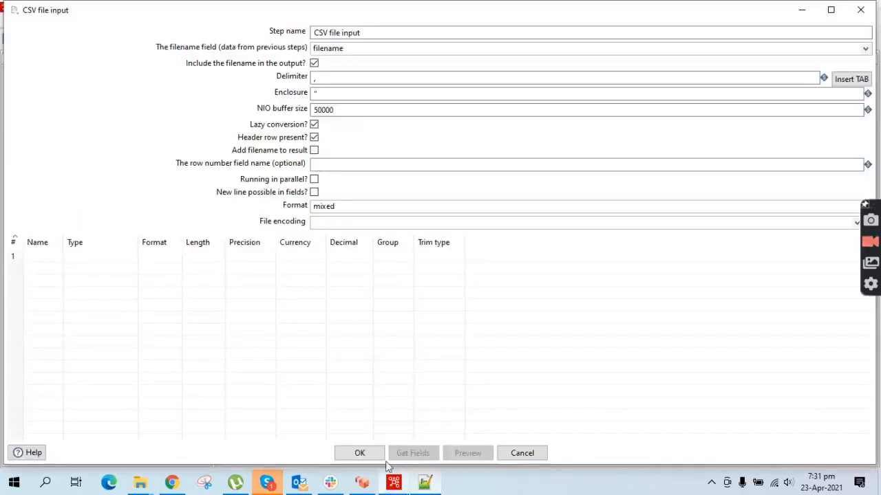
click(47, 254)
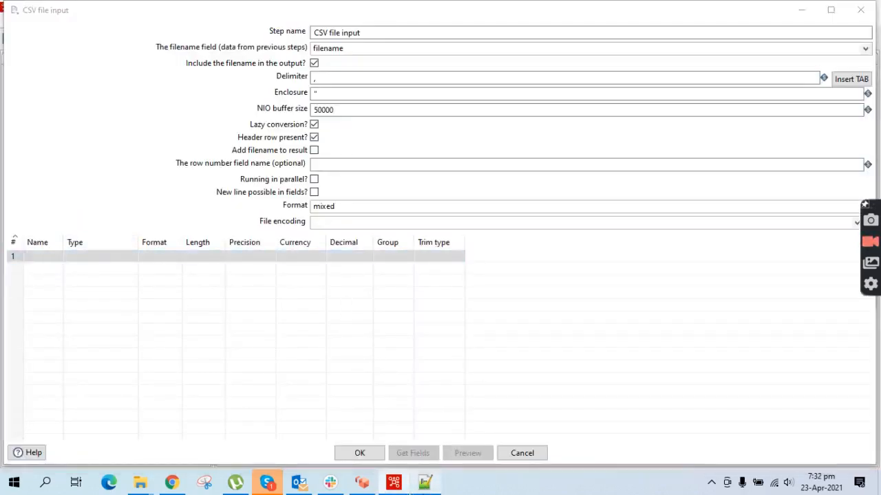
click(423, 482)
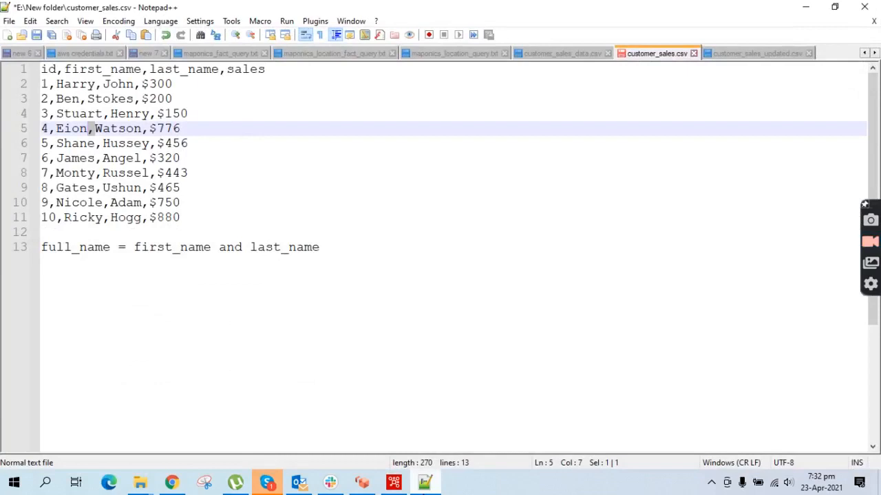
key(alt+Tab)
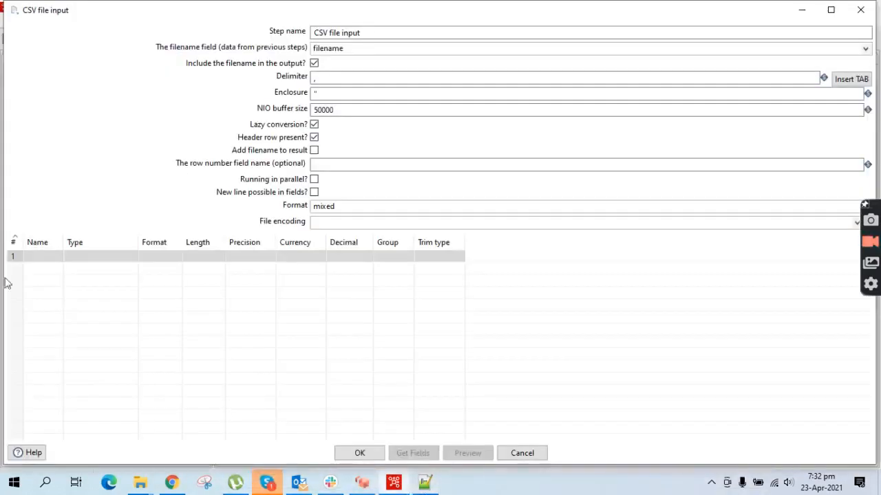
- Enter field names id, first_name, last_name and sales in the CSV file input grid
click(43, 255)
text(i)
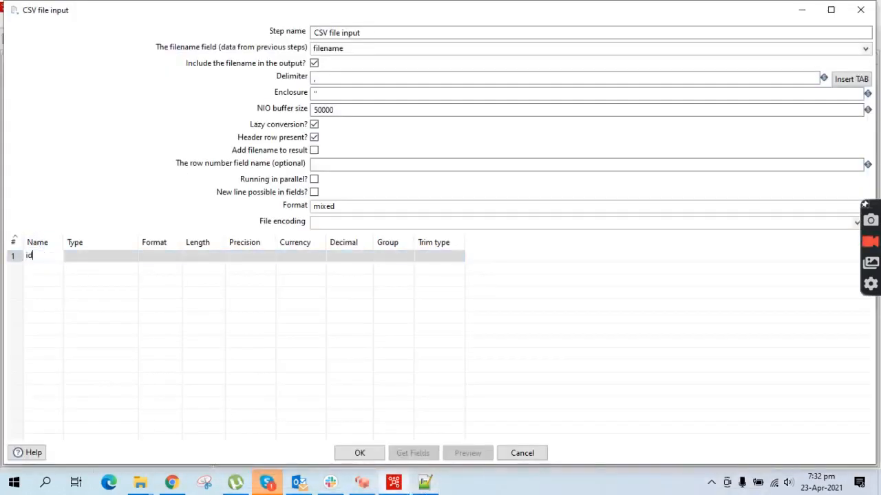
text(d)
key(Return)
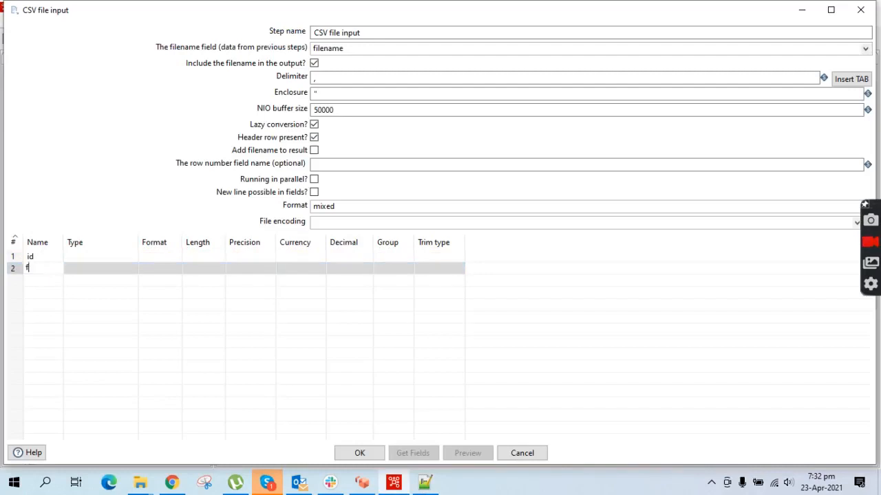
text(first_name)
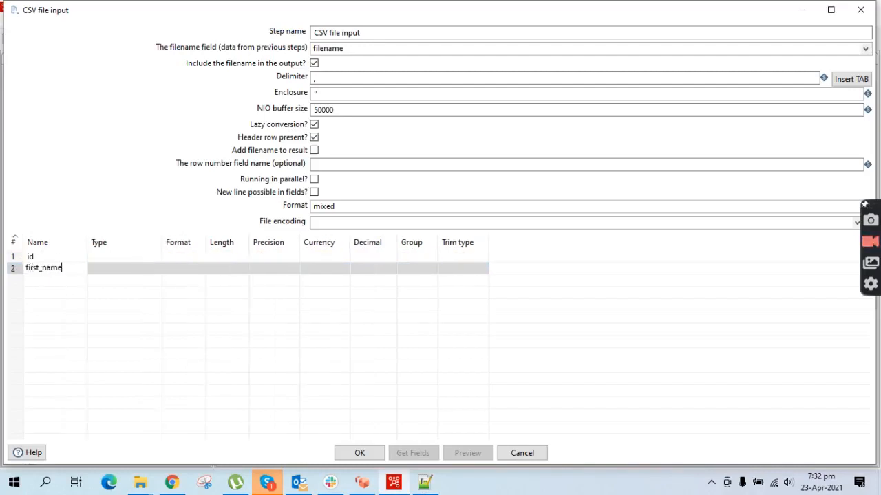
key(Return)
text(last_name)
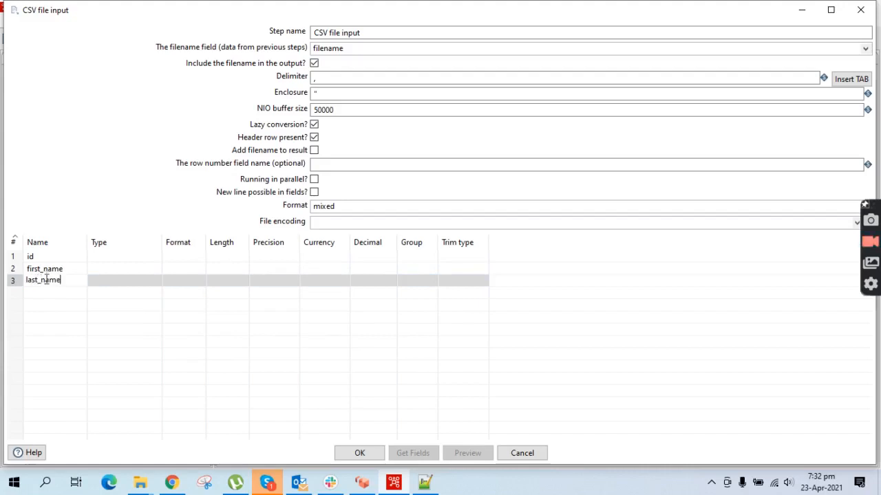
key(Return)
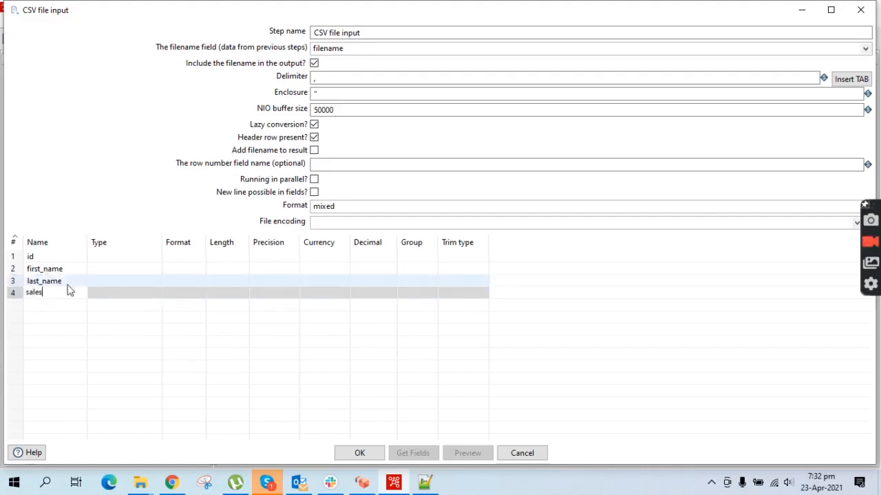
- Set all four fields' type to String and confirm the settings with OK
click(157, 260)
click(157, 257)
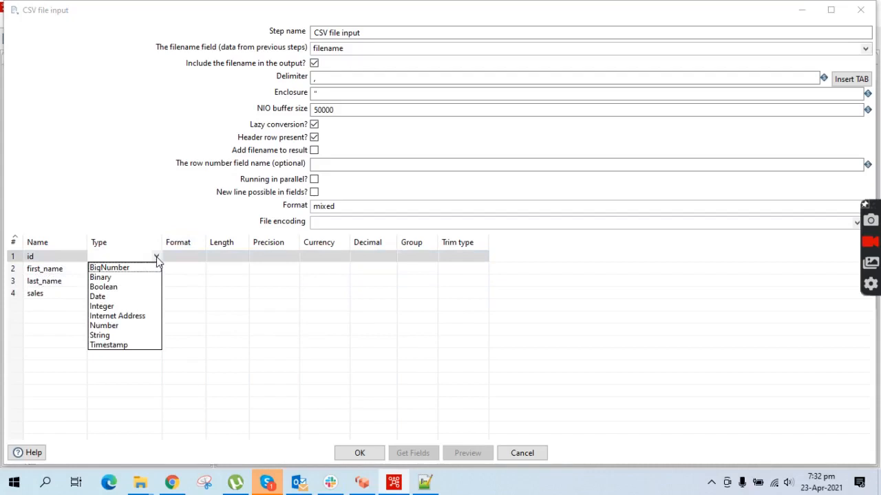
click(101, 335)
click(157, 270)
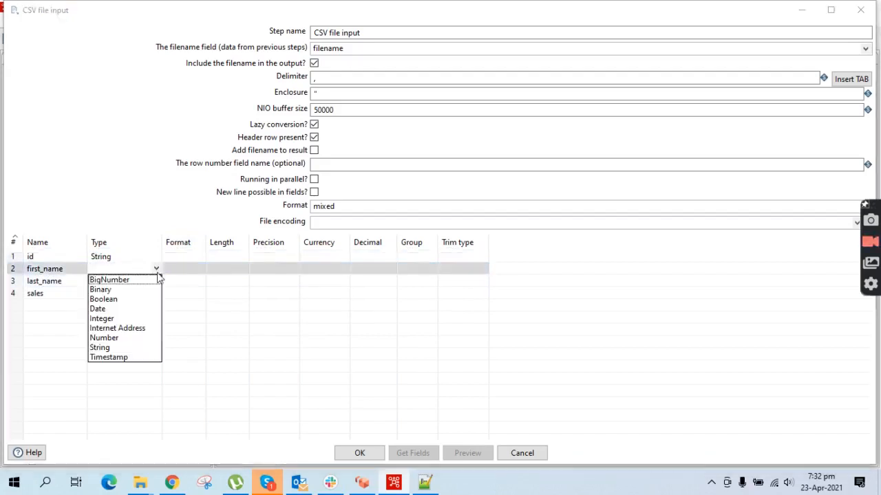
click(107, 347)
click(157, 282)
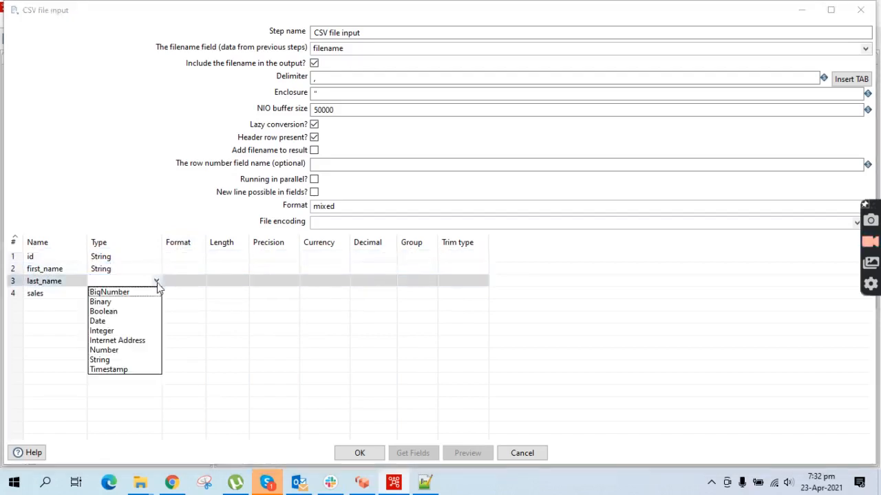
click(114, 359)
click(157, 295)
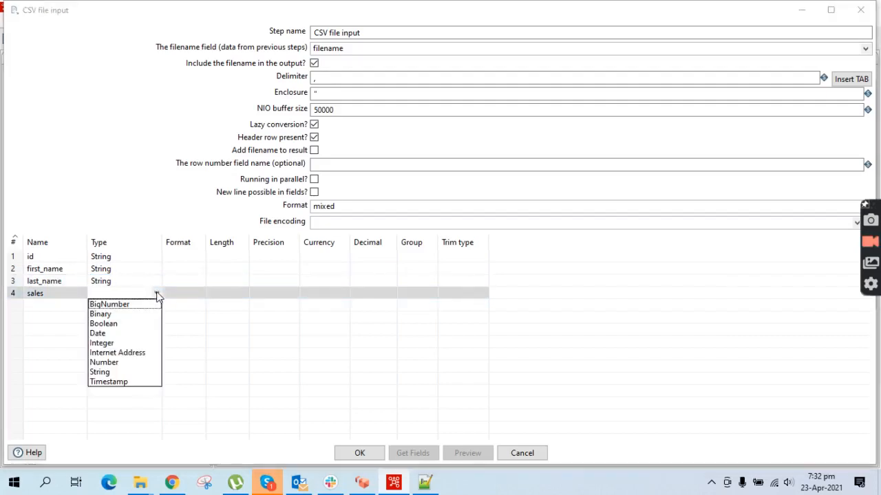
click(111, 375)
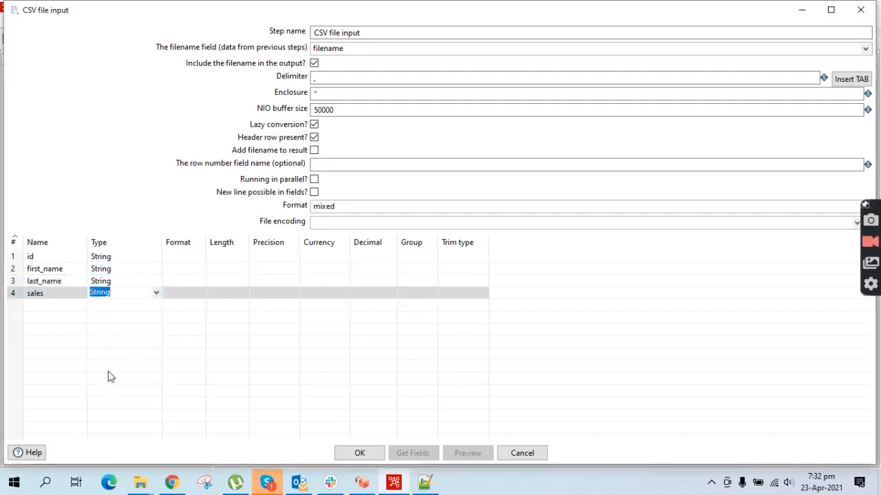
click(359, 454)
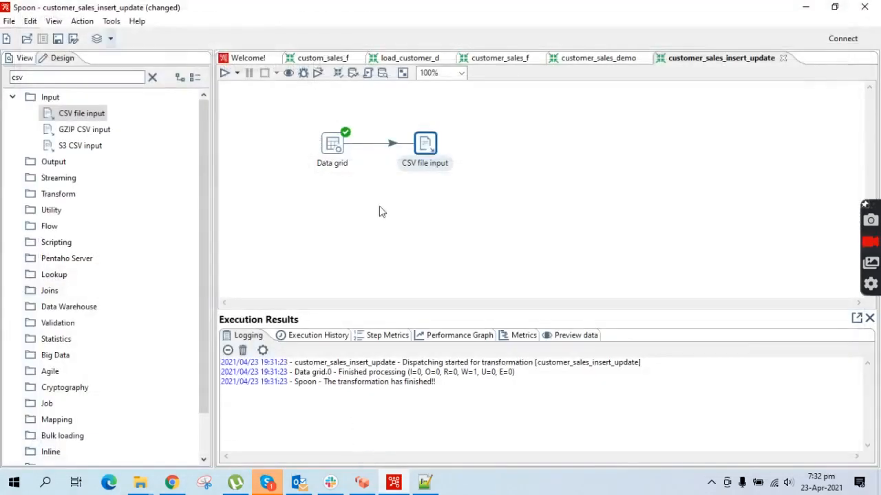
- Save and run the transformation, then preview the CSV file input's 12 rows
click(224, 73)
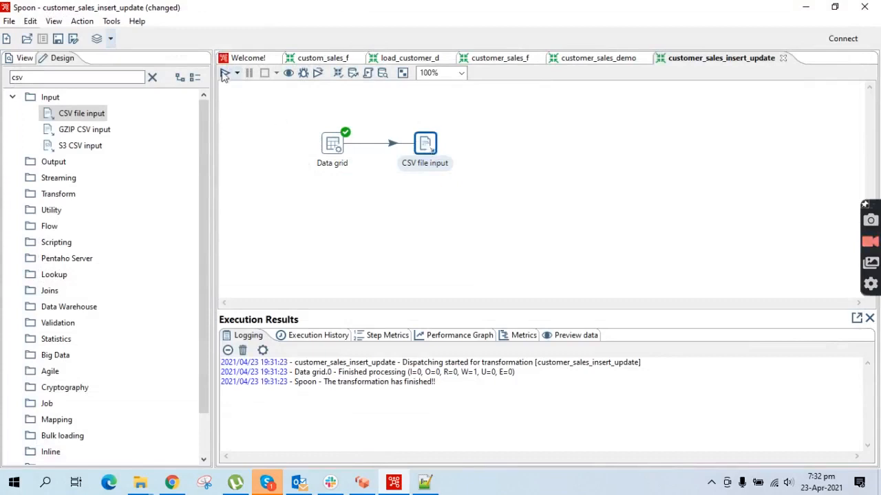
click(595, 386)
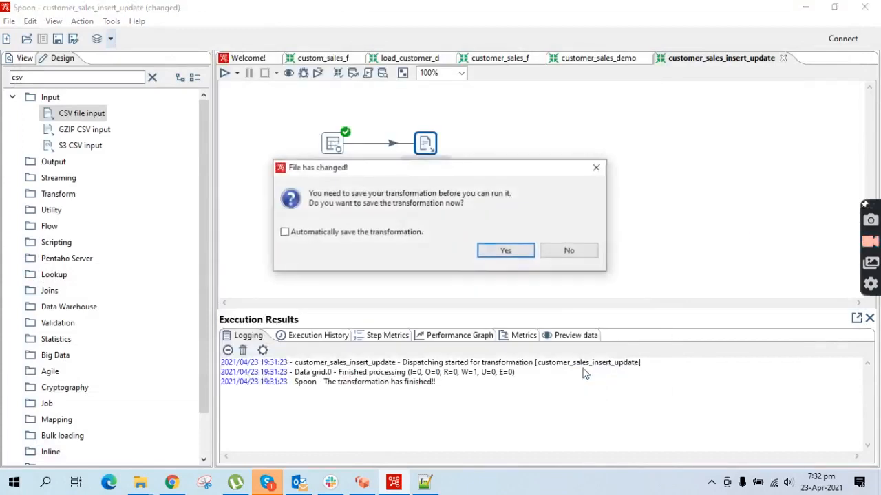
click(502, 251)
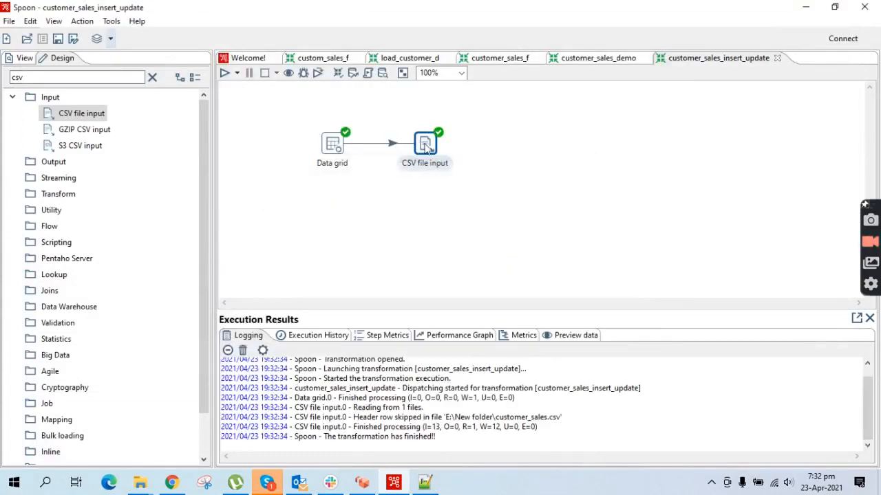
right_click(426, 146)
click(481, 381)
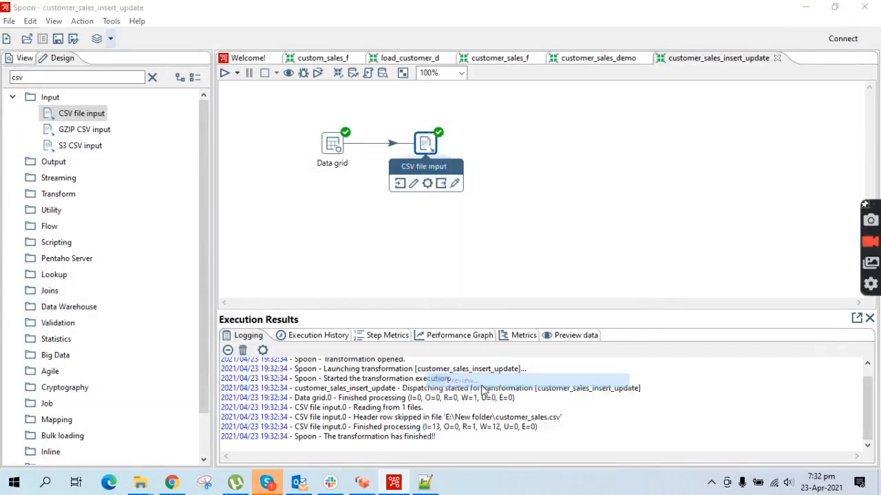
click(354, 455)
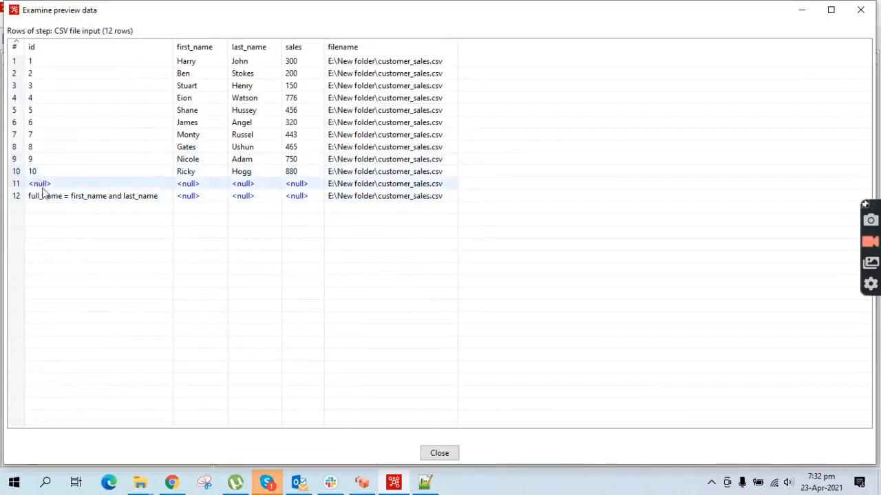
- Delete the two stray trailing lines from customer_sales.csv, save it, and close the preview
click(424, 482)
drag(320, 249, 34, 234)
key(Delete)
key(BackSpace)
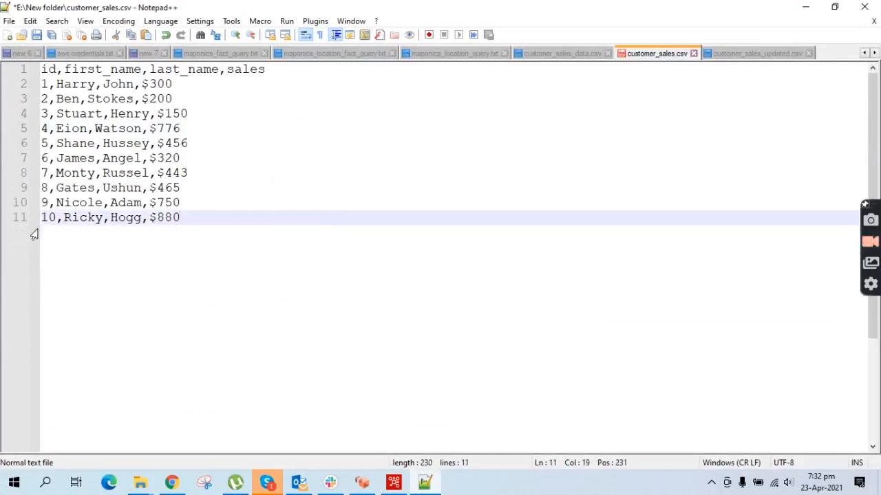
key(ctrl+s)
click(394, 482)
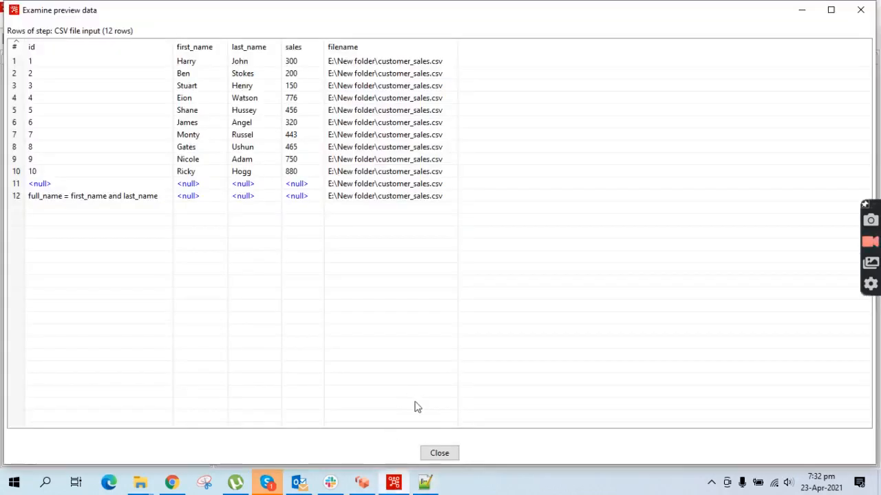
click(438, 453)
click(197, 108)
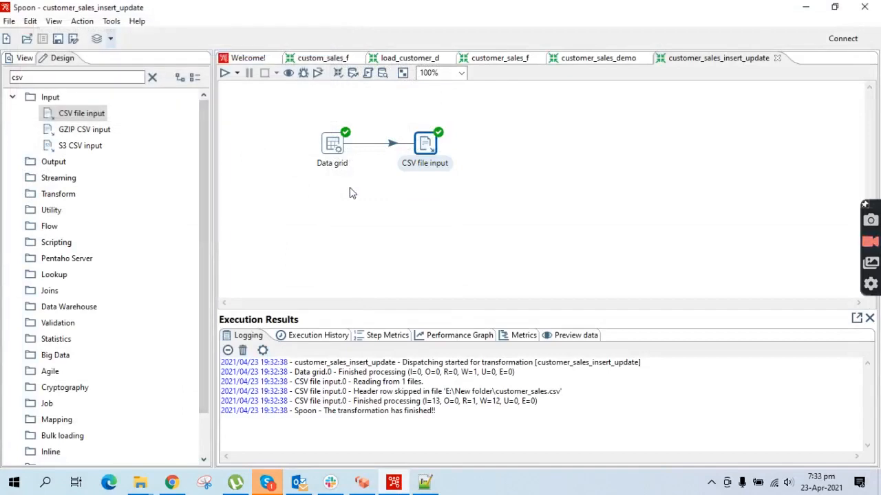
- Rerun the transformation and preview CSV file input, confirming exactly 10 customer rows
click(224, 73)
click(593, 385)
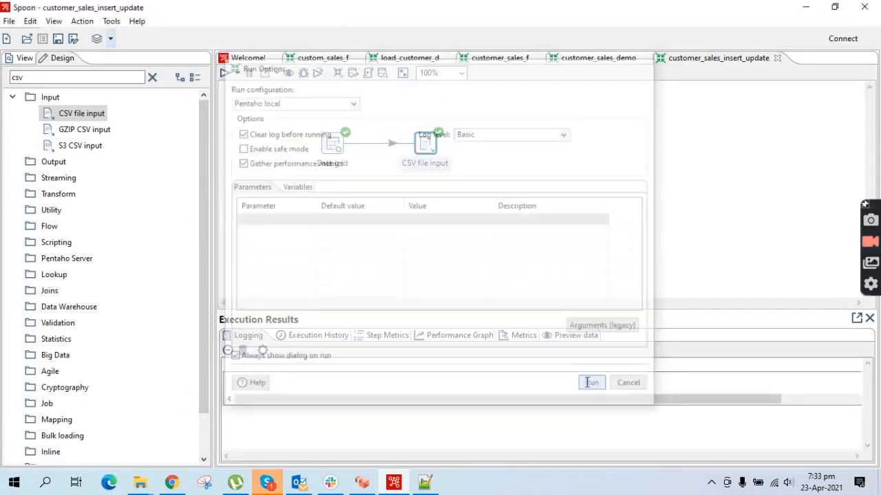
right_click(419, 148)
click(481, 380)
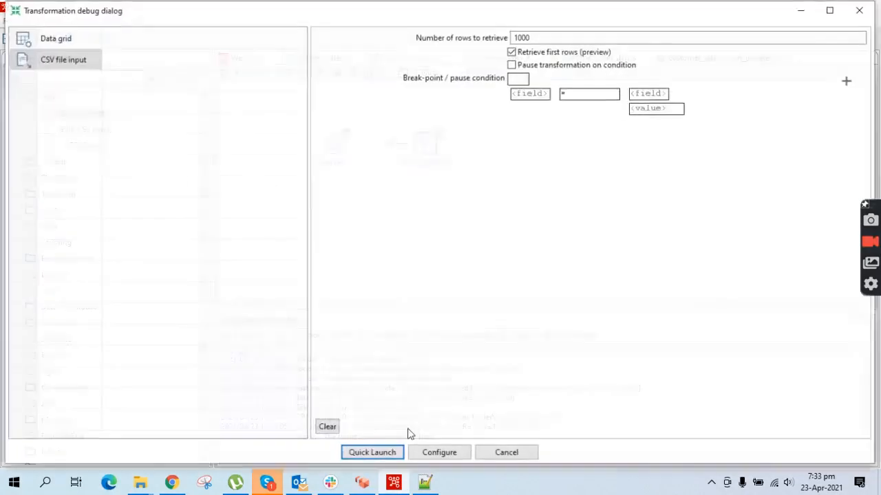
click(369, 452)
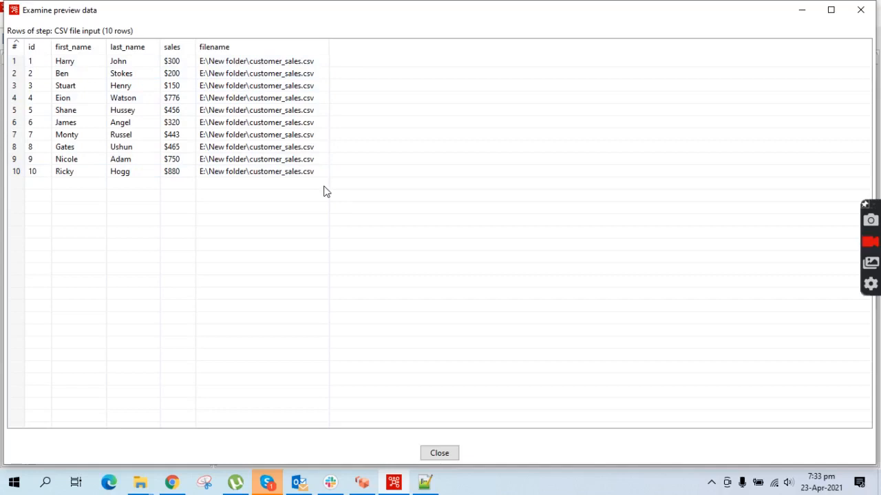
click(437, 455)
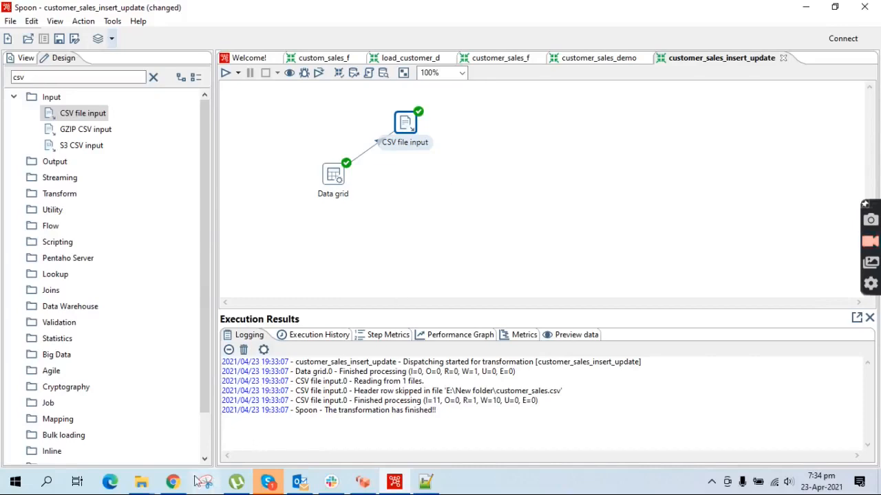
- In pgAdmin, open a Query Tool on the customer_sales table
click(173, 481)
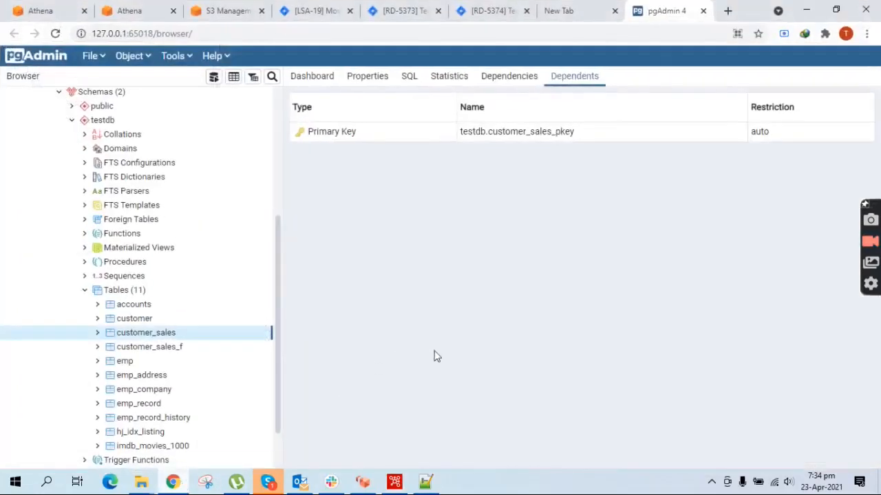
right_click(100, 337)
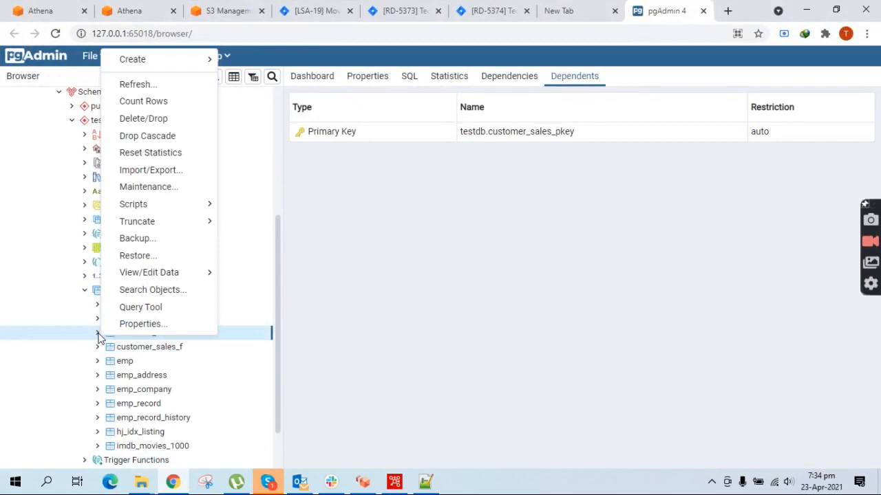
click(350, 372)
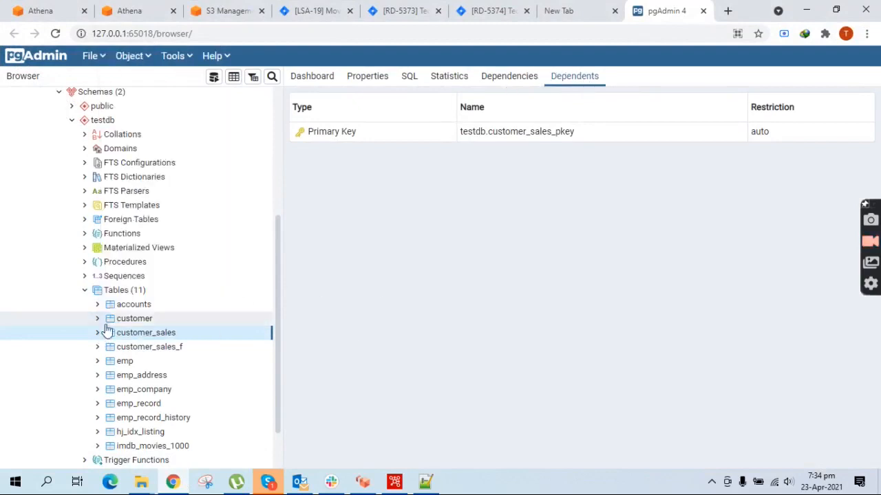
right_click(174, 334)
click(197, 312)
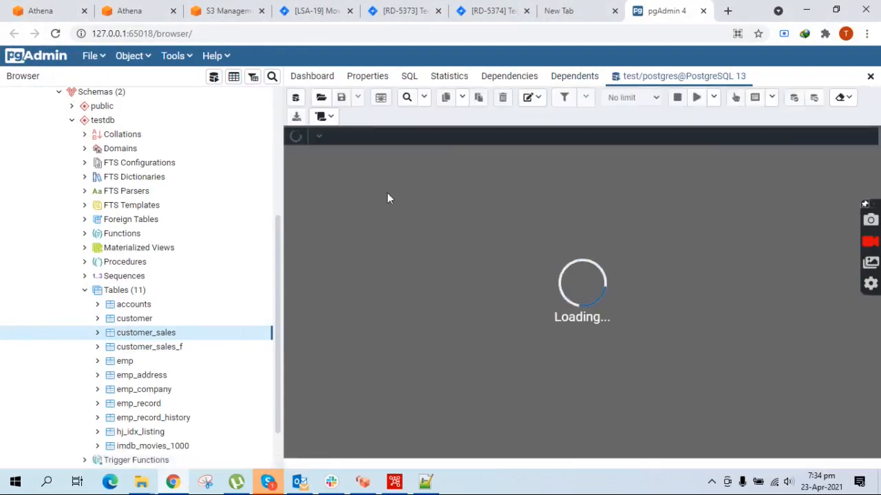
- Run select * from testdb.customer_sales, confirming no rows under id, full_name, sales, then return to Spoon
text(s)
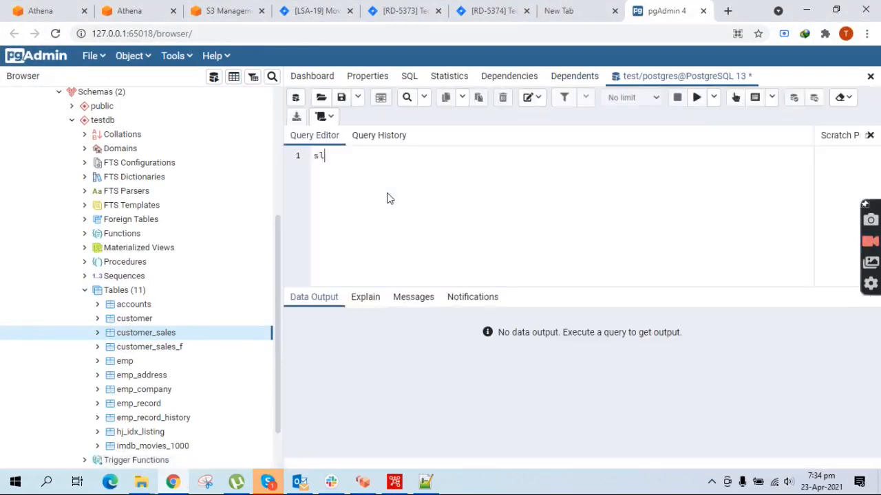
text(elect )
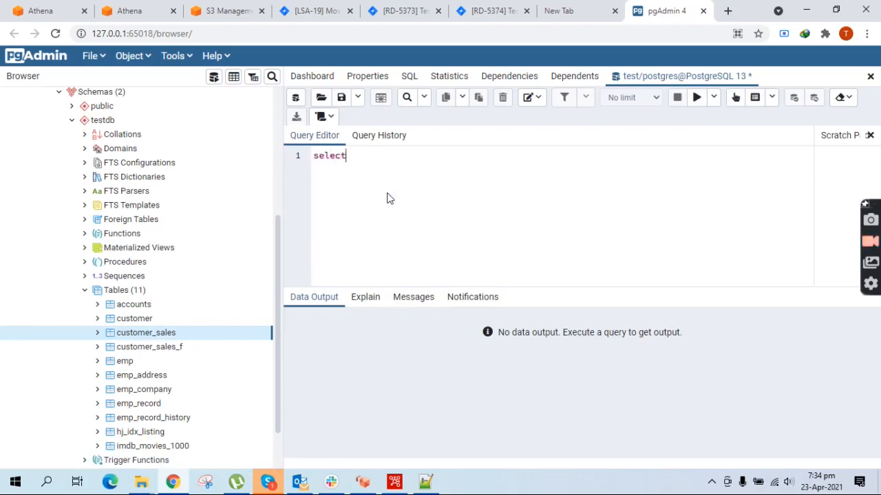
text(* from testd)
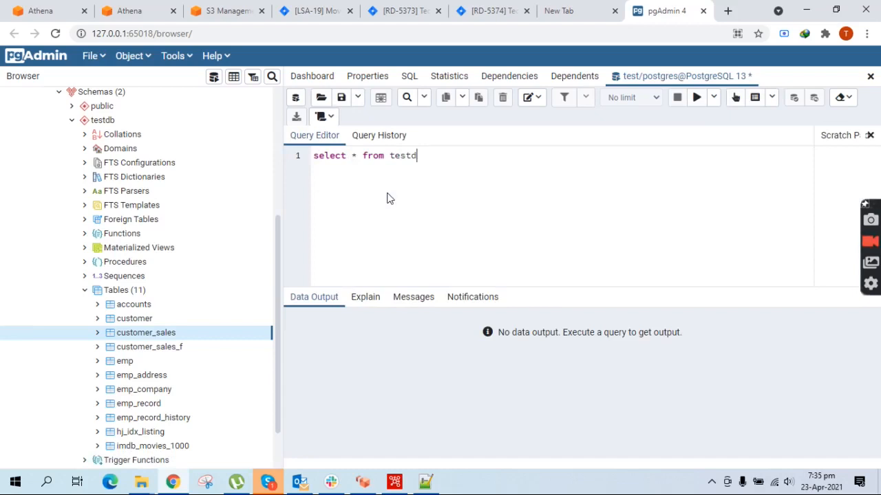
text(b.customer_sales;)
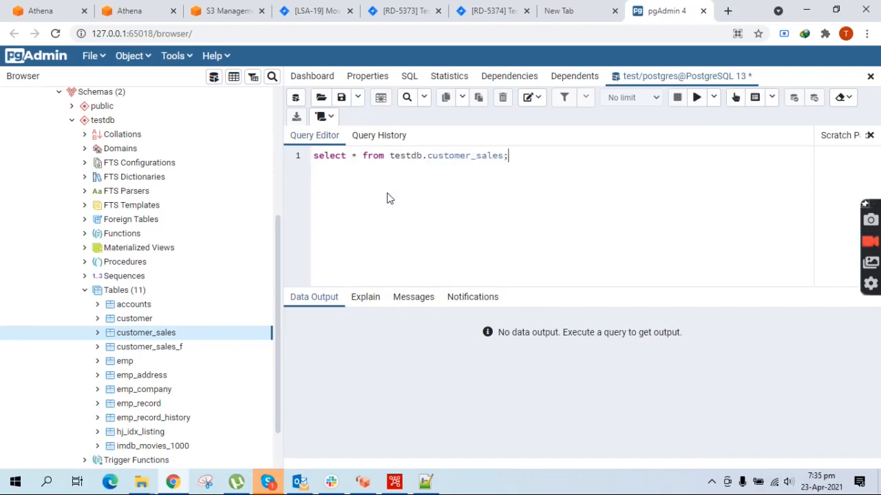
triple_click(426, 157)
click(697, 97)
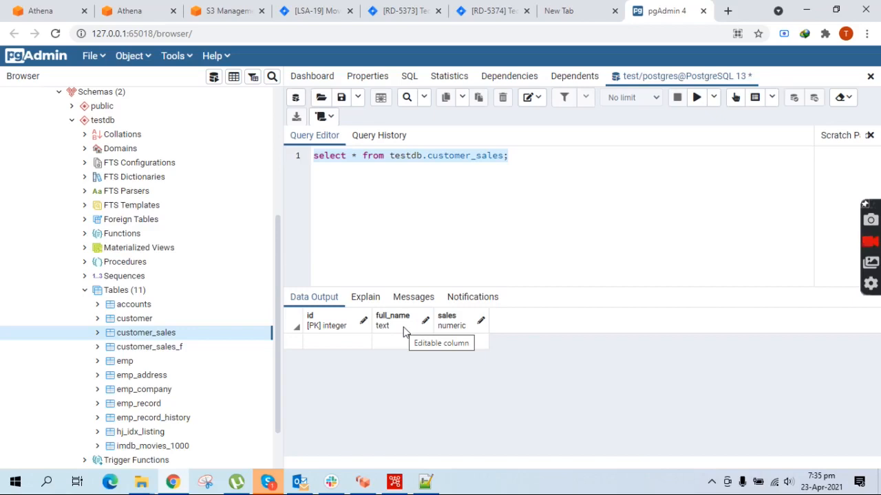
click(394, 482)
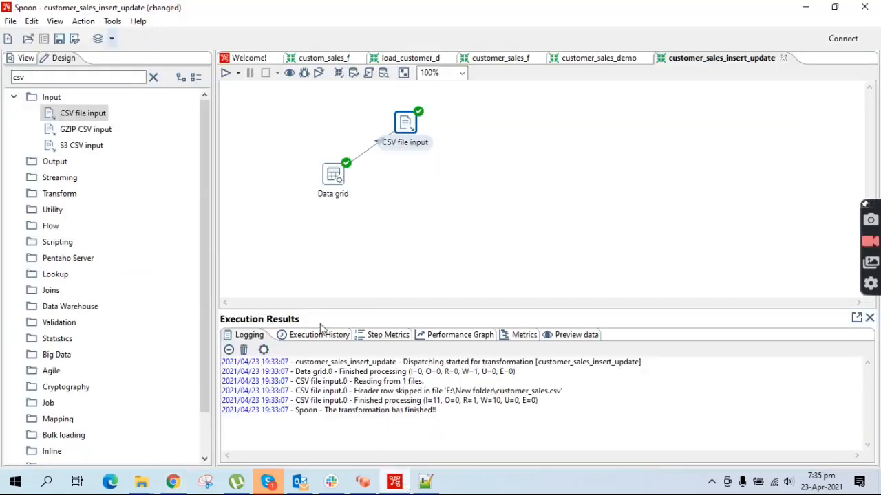
- Search 'java' and add a Modified JavaScript value step fed by CSV file input's main output
click(64, 77)
key(ctrl+a)
text(java)
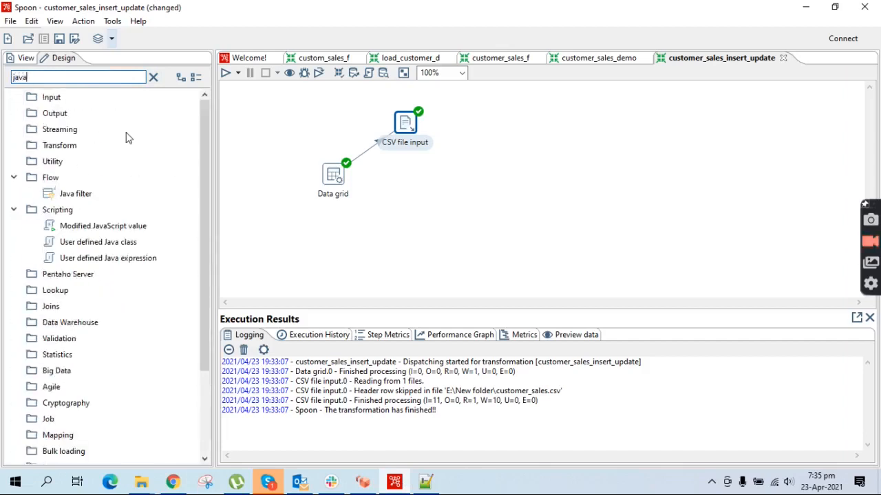
drag(122, 226, 485, 177)
drag(411, 131, 486, 176)
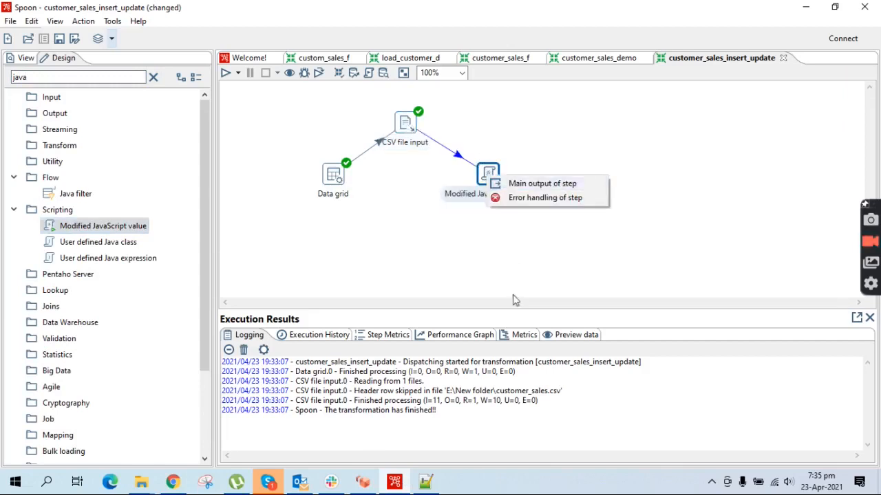
click(524, 187)
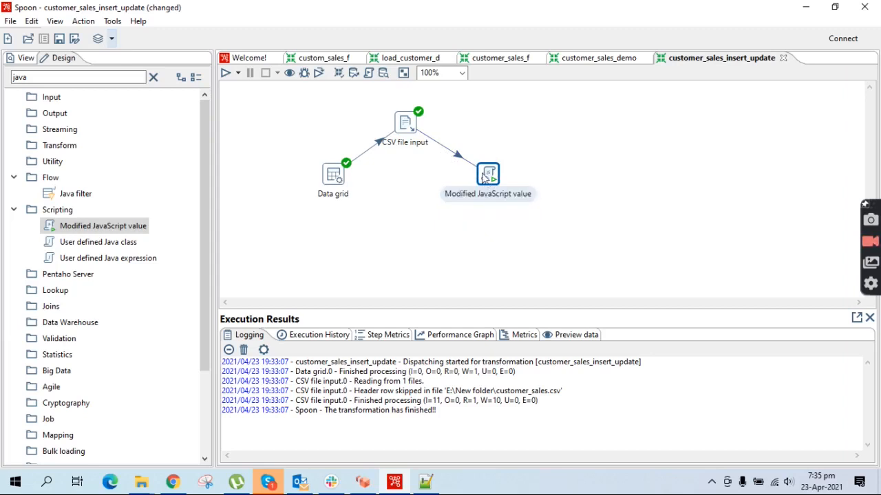
- In the JavaScript step script, write var full_name = first_name + " " + last_name
double_click(487, 175)
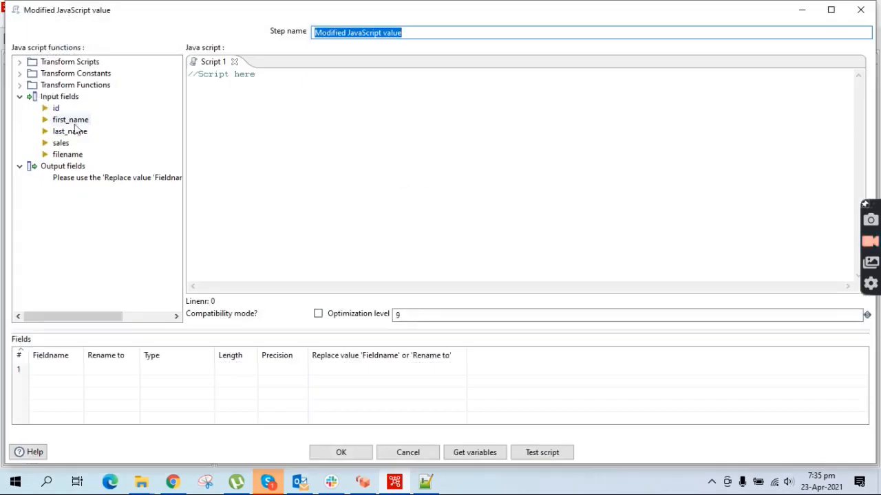
click(282, 111)
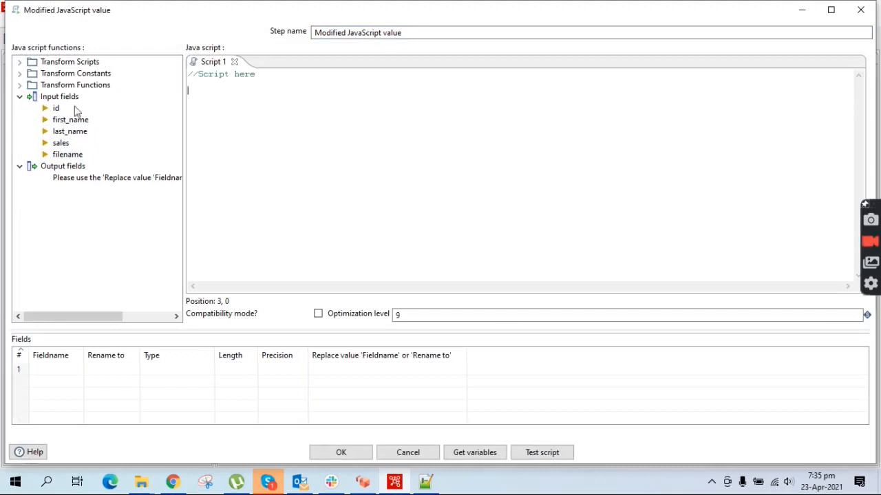
text(var full_name)
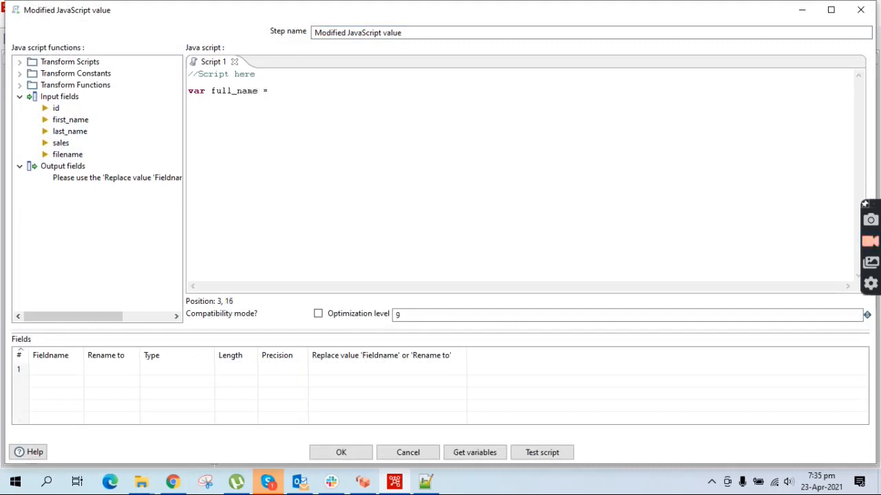
text( = first_name + last_name;)
click(340, 91)
text(+)
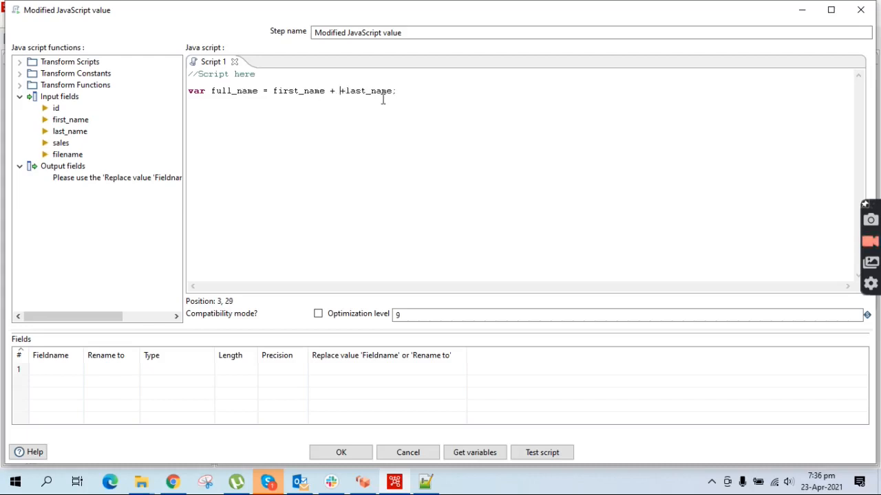
text( " ")
click(437, 94)
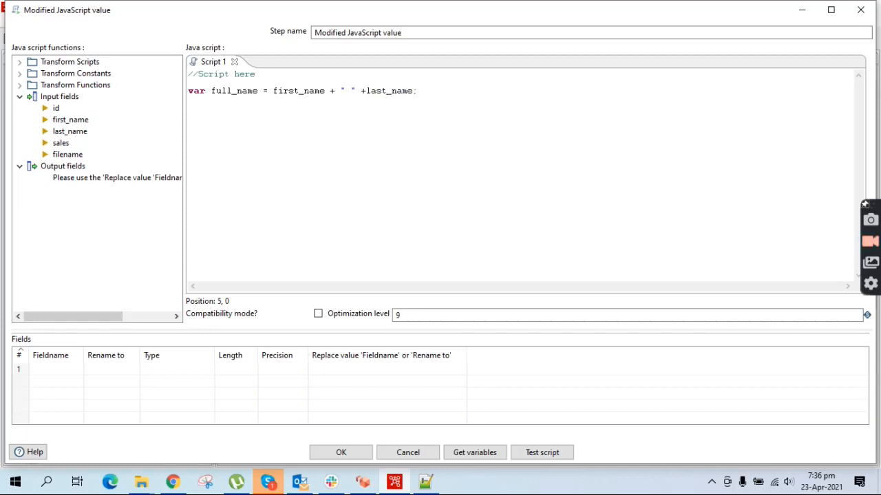
- Check the CSV columns in Notepad++, then begin the line var sales_final = sale
click(425, 481)
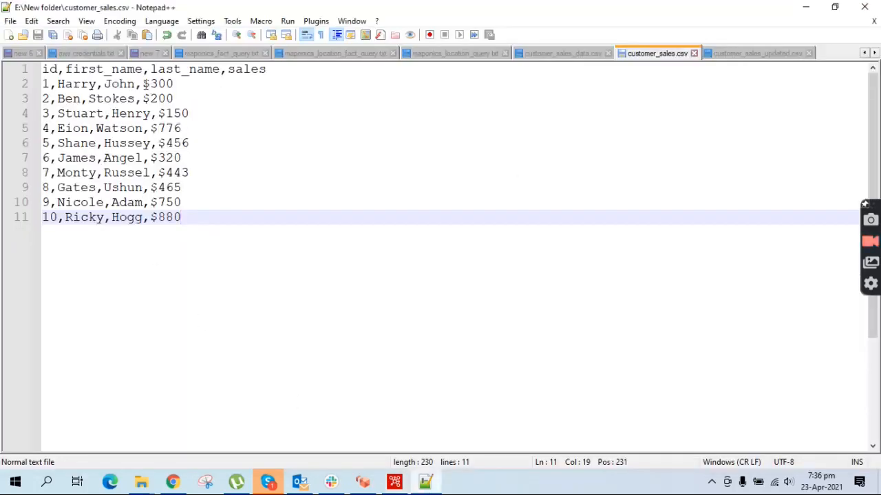
click(807, 8)
text(var sales_final)
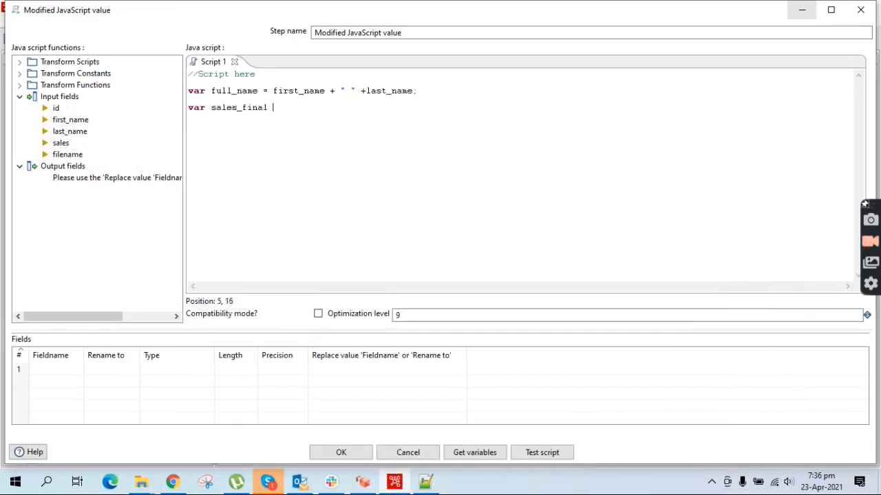
text( = sale)
- Complete sales_final as sales.replace("$",""), add full_name and sales_final as output fields, and confirm
key(BackSpace)
key(BackSpace)
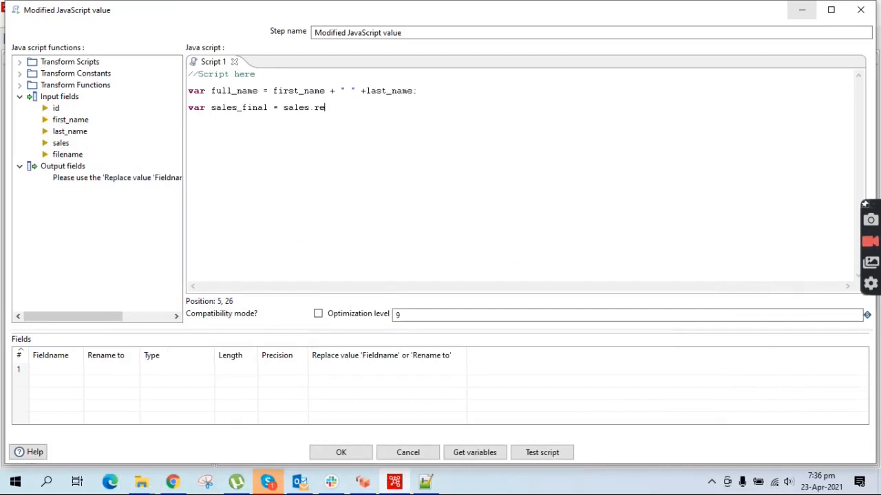
text(replace("$",)
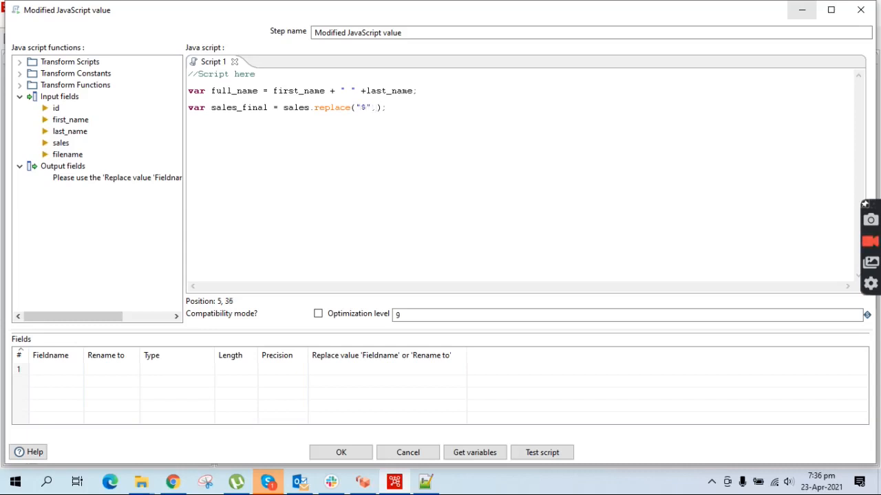
text(")
click(480, 453)
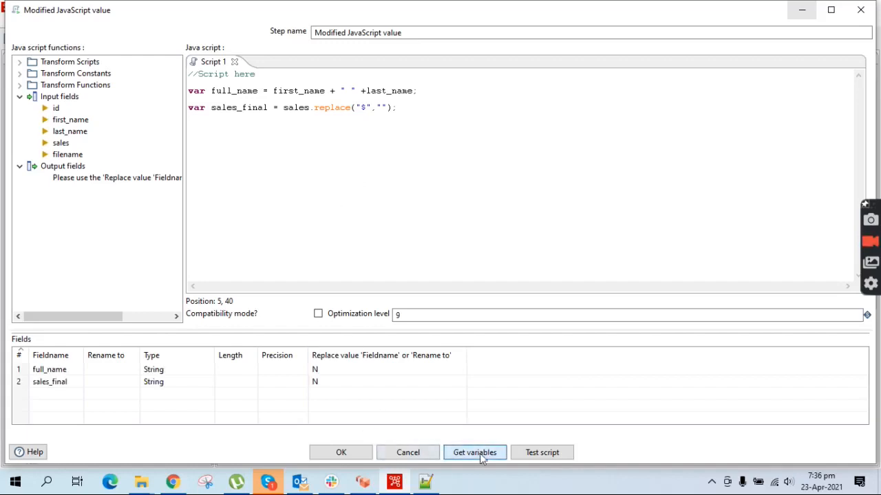
click(362, 451)
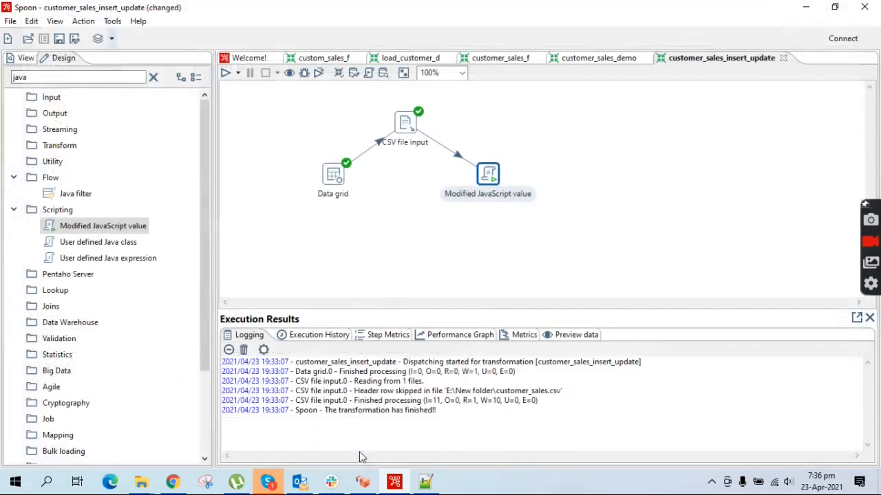
- Save the transformation and run it with the current options
right_click(488, 174)
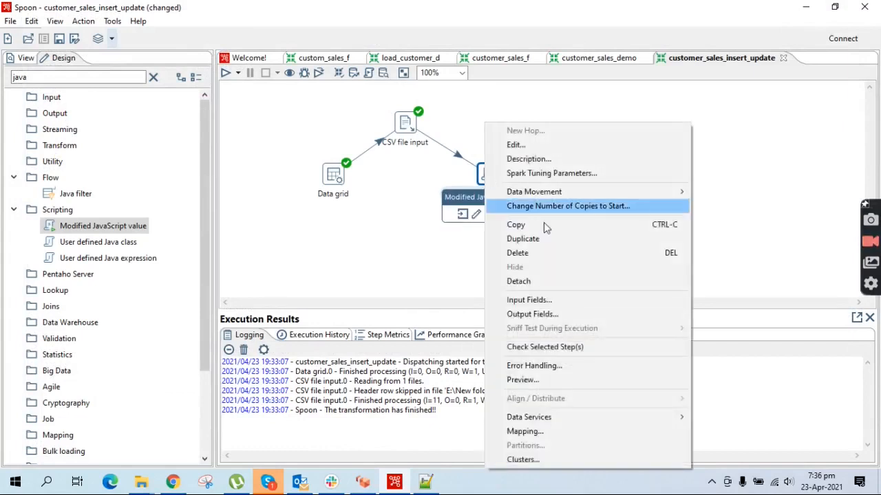
click(386, 276)
click(225, 73)
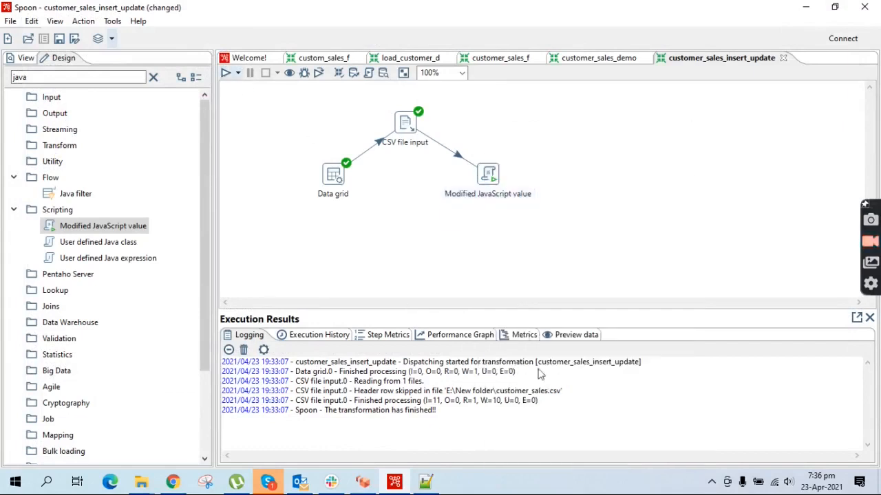
click(594, 385)
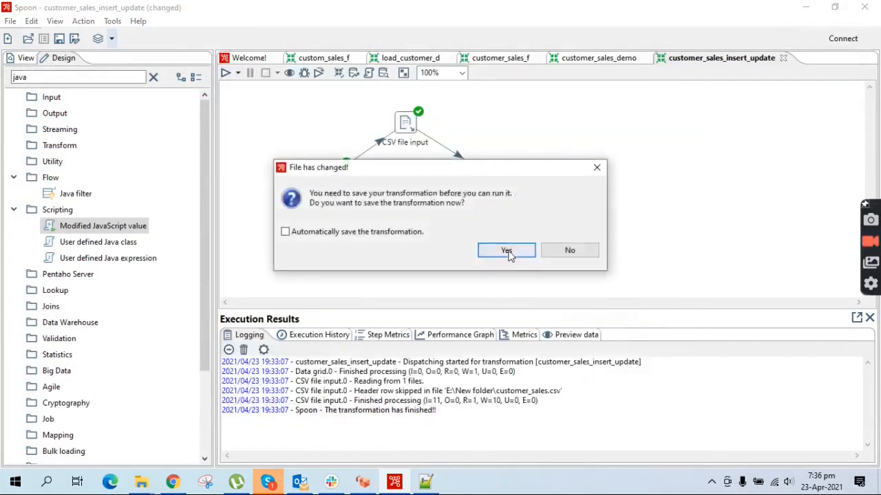
click(507, 251)
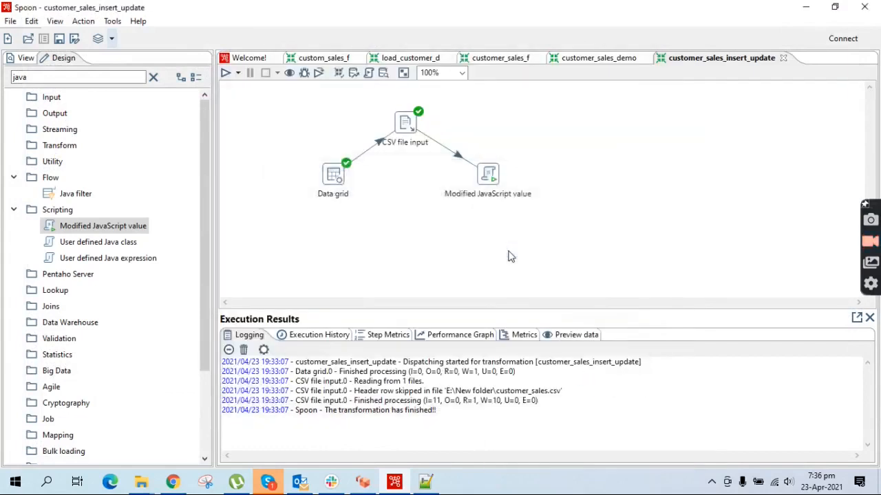
- Quick-launch a preview of the JavaScript step's full_name and sales_final output, then switch to pgAdmin
right_click(486, 180)
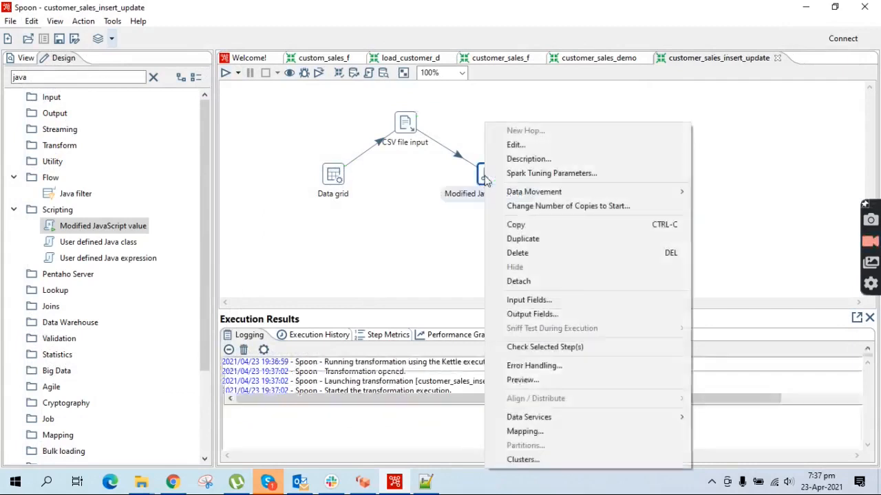
click(552, 381)
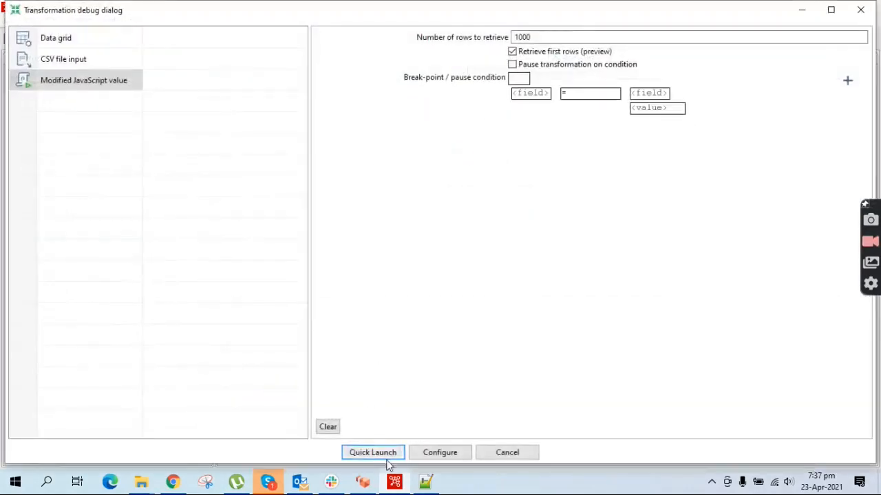
click(386, 458)
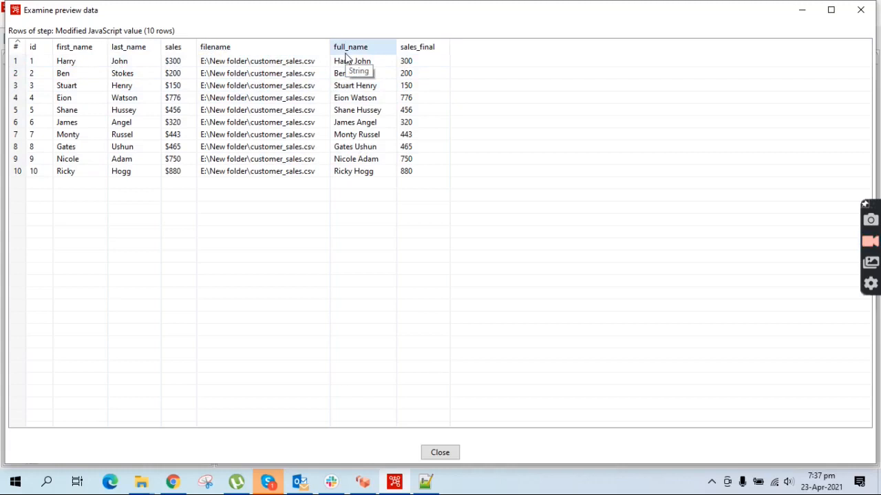
click(440, 452)
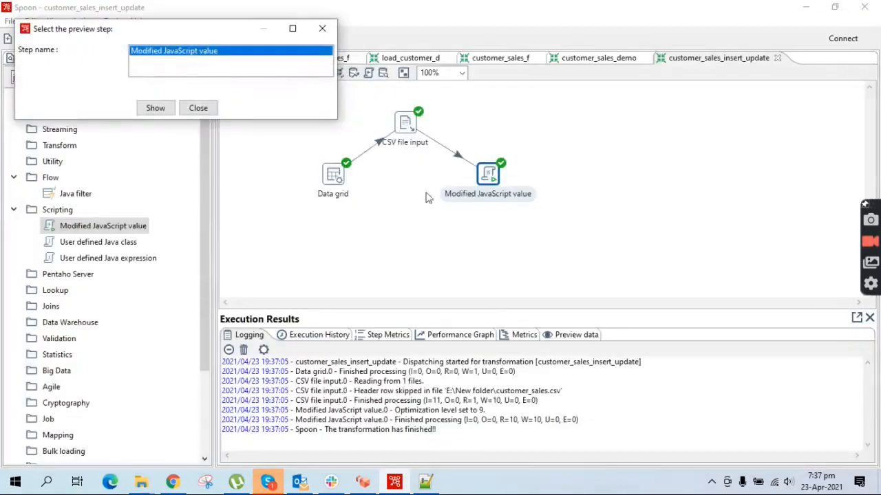
click(321, 28)
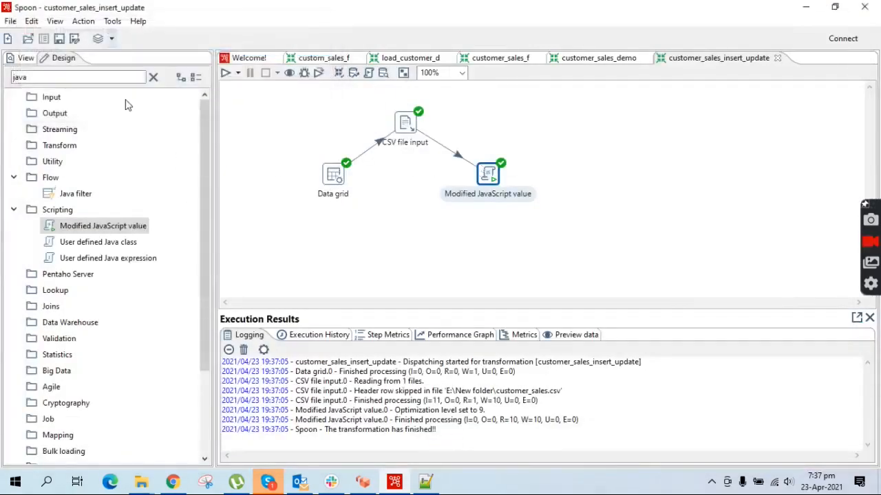
click(153, 77)
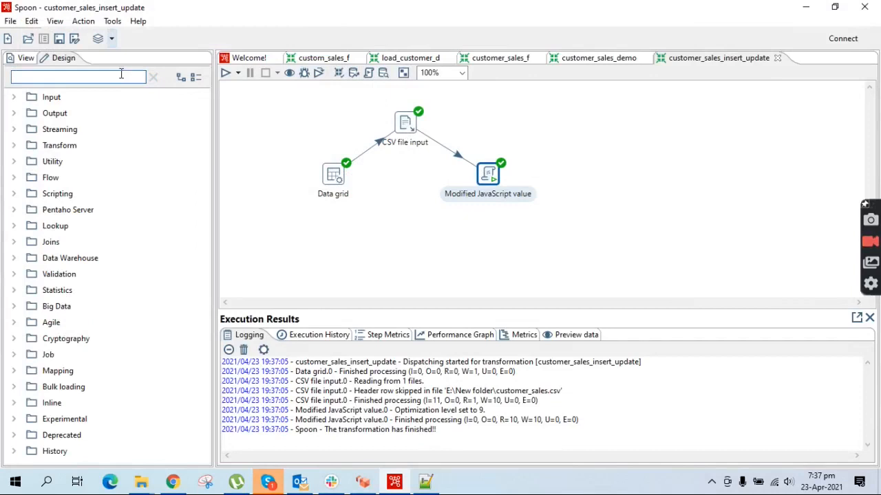
click(174, 483)
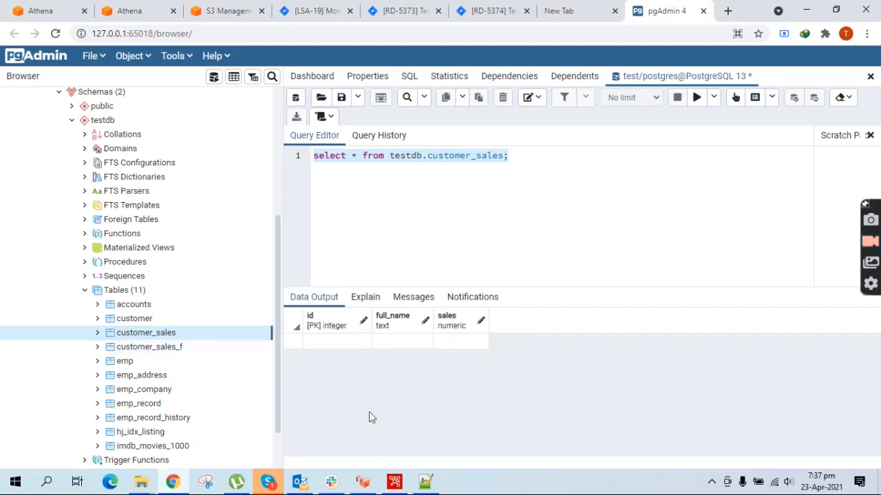
- After seeing customer_sales still empty in pgAdmin, return to the Spoon transformation
click(394, 481)
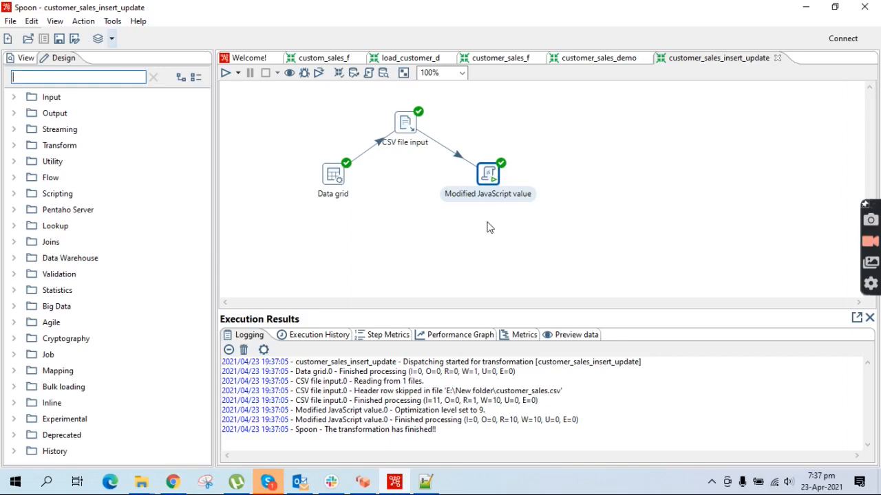
- Review the Data grid and CSV file input step settings without changes
double_click(332, 176)
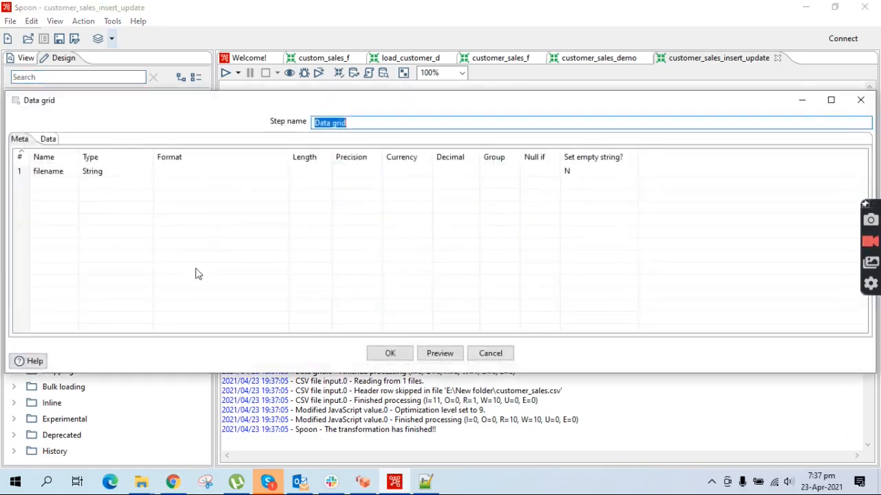
click(860, 100)
double_click(407, 124)
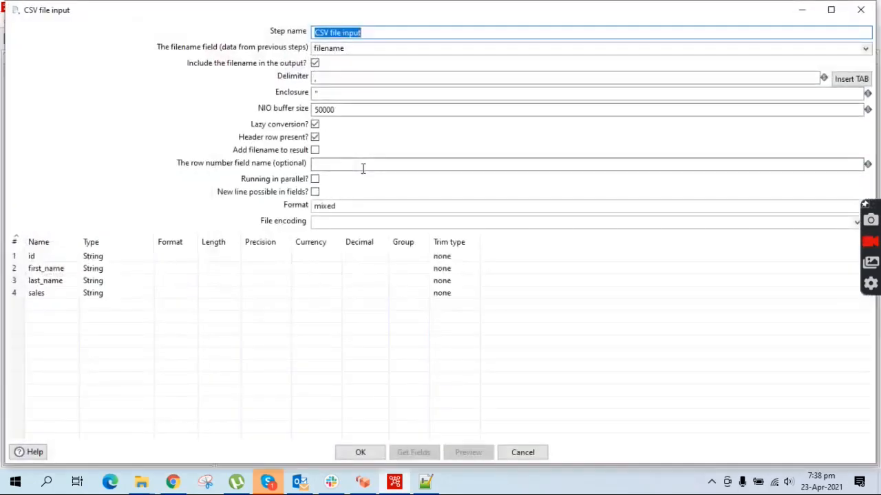
click(375, 452)
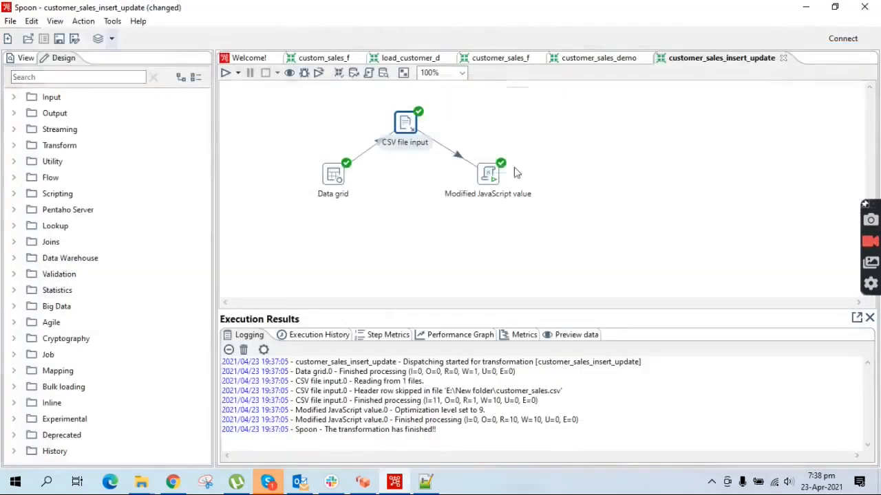
- Add a Select values step fed by the JavaScript step's main output and open its settings
click(62, 79)
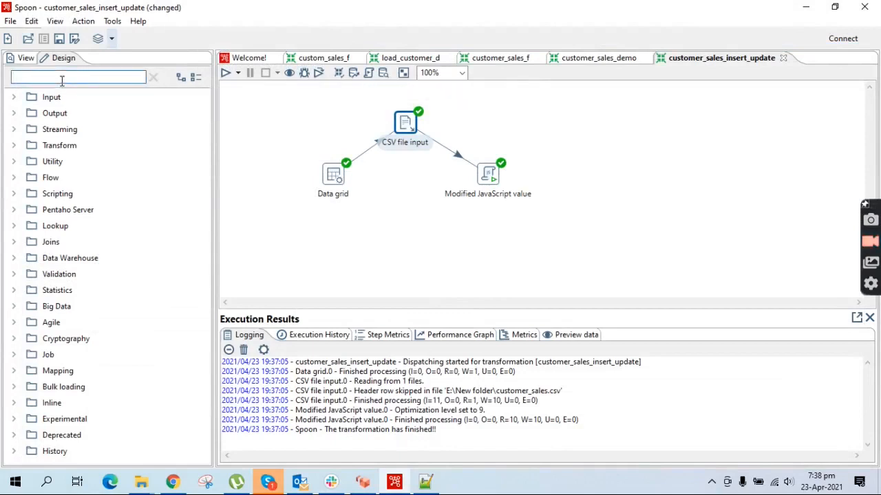
text(sele)
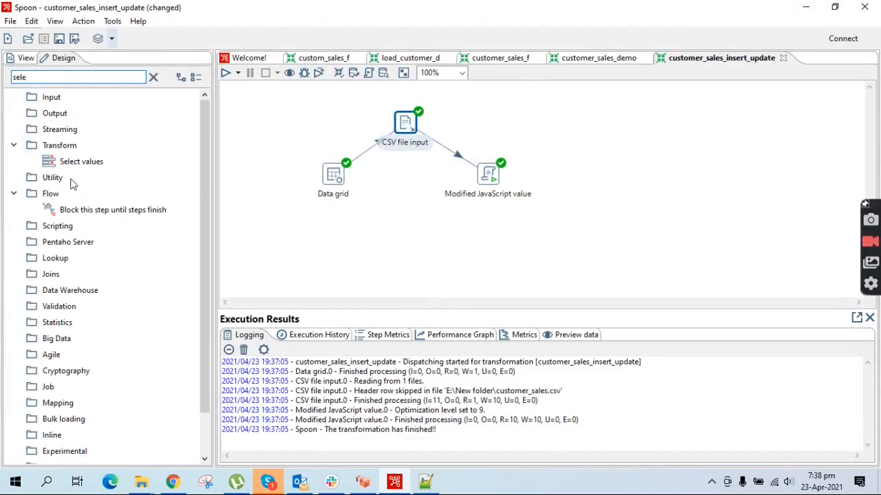
drag(75, 161, 565, 128)
drag(495, 180, 562, 126)
click(574, 130)
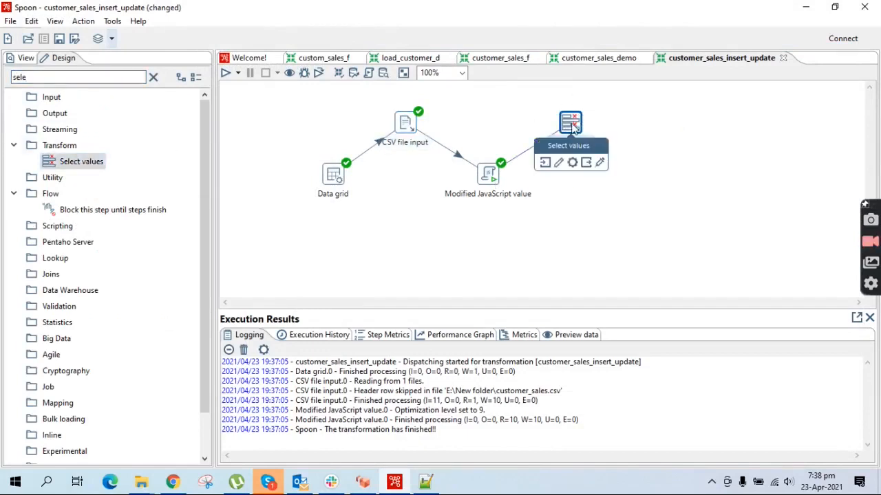
double_click(573, 127)
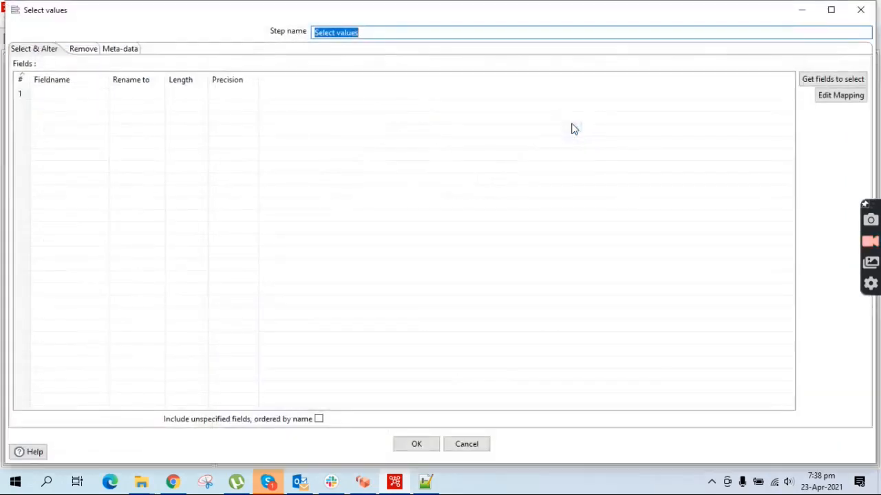
- On the Meta-data tab, load the incoming fields and set id's type to Integer
click(114, 50)
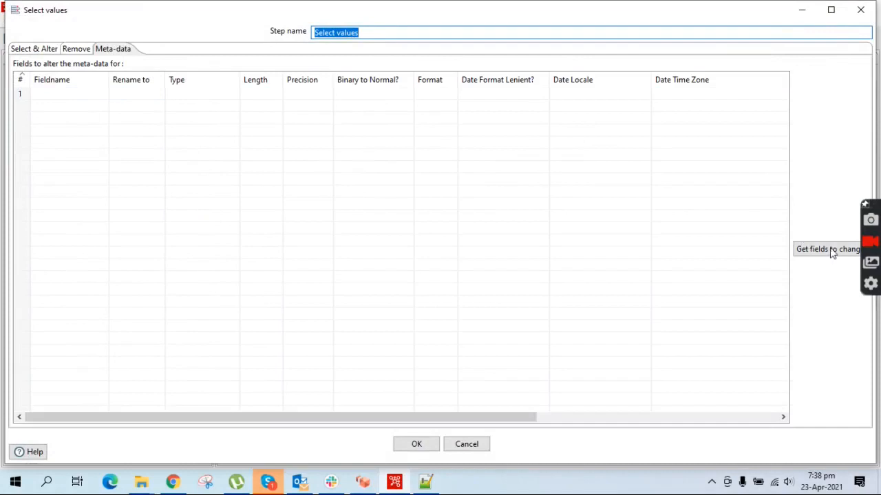
click(805, 252)
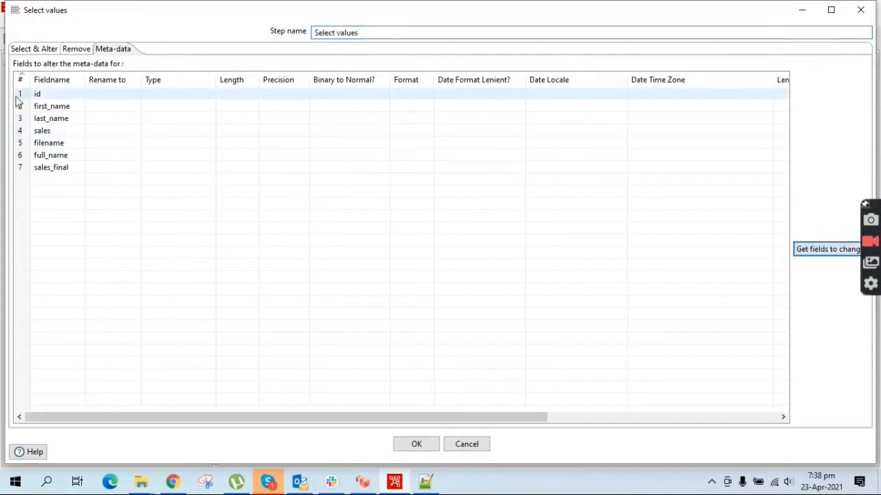
click(212, 102)
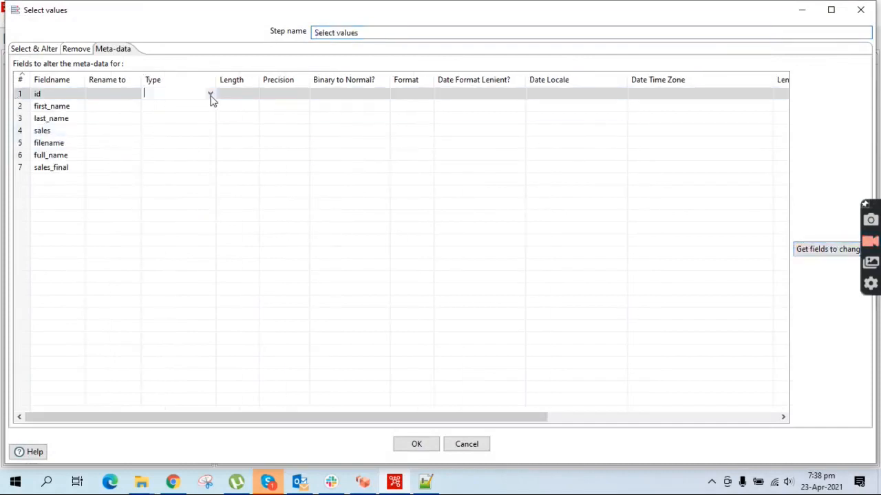
click(212, 96)
click(163, 145)
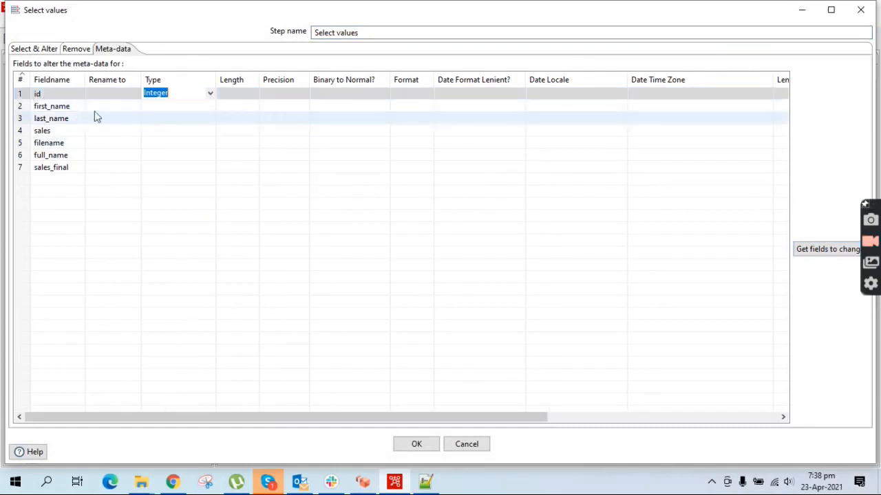
click(21, 109)
- Remove first_name, last_name, sales, filename and full_name rows, set sales_final to Number, and confirm
key(Delete)
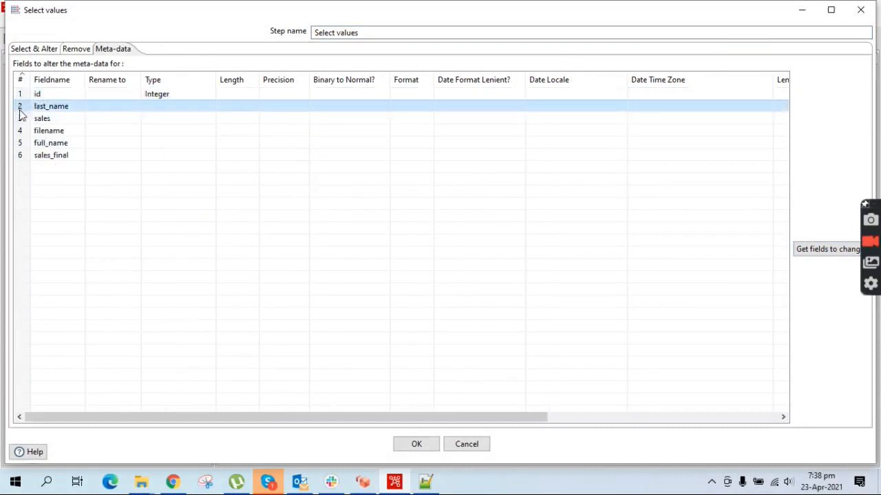
key(Delete)
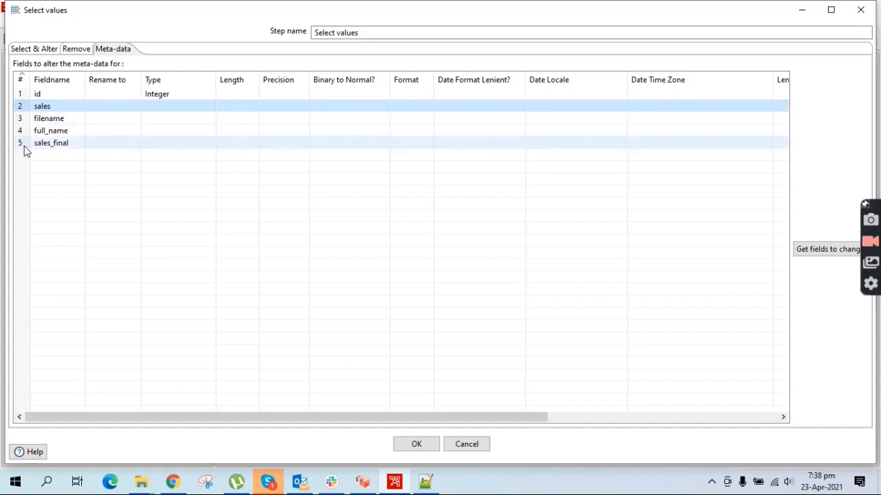
key(Delete)
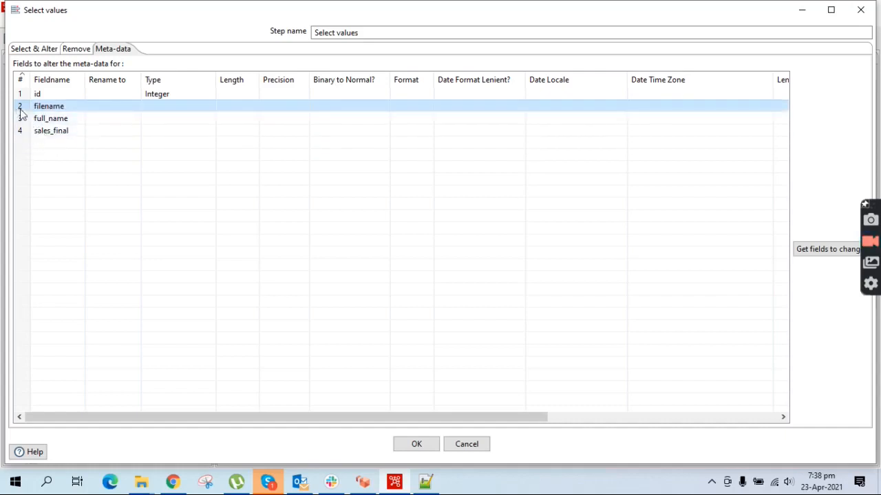
key(Delete)
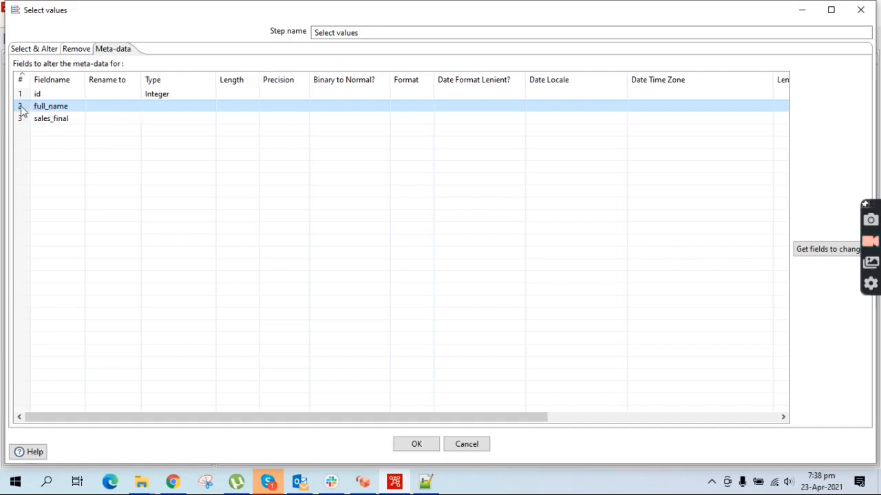
key(Delete)
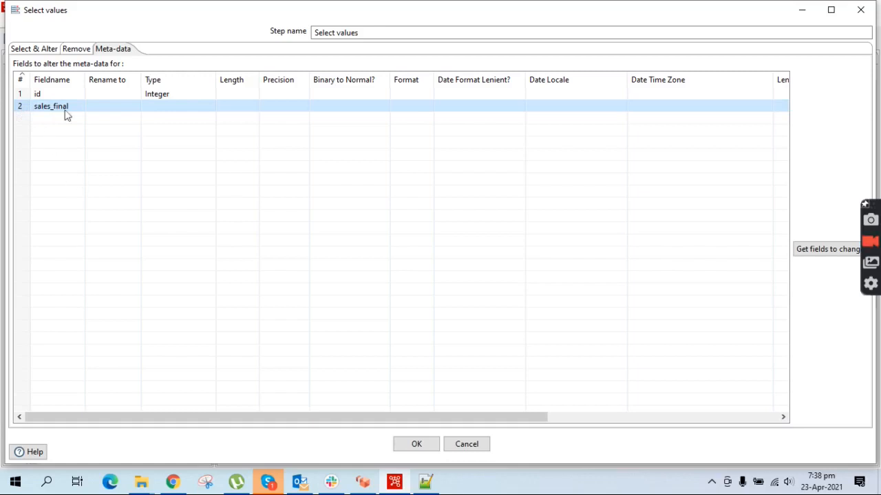
click(211, 110)
click(210, 106)
click(167, 180)
click(418, 445)
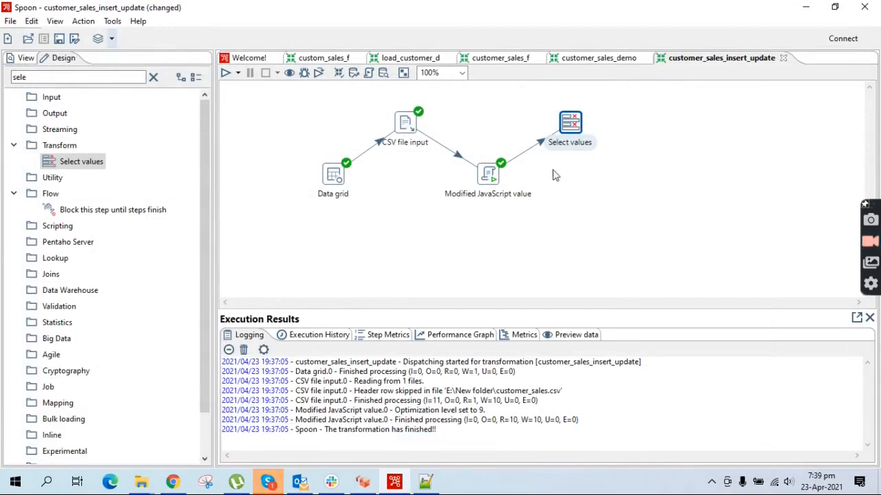
- Save the transformation and run it again
key(ctrl+s)
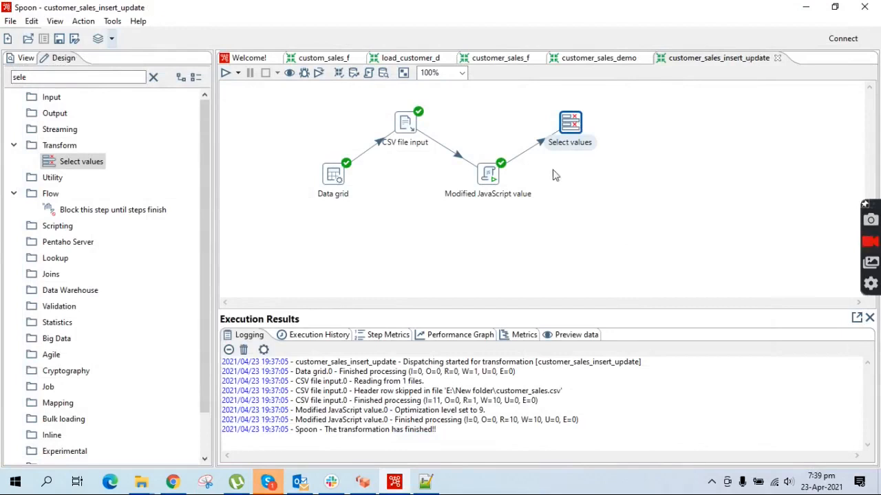
click(227, 73)
click(593, 385)
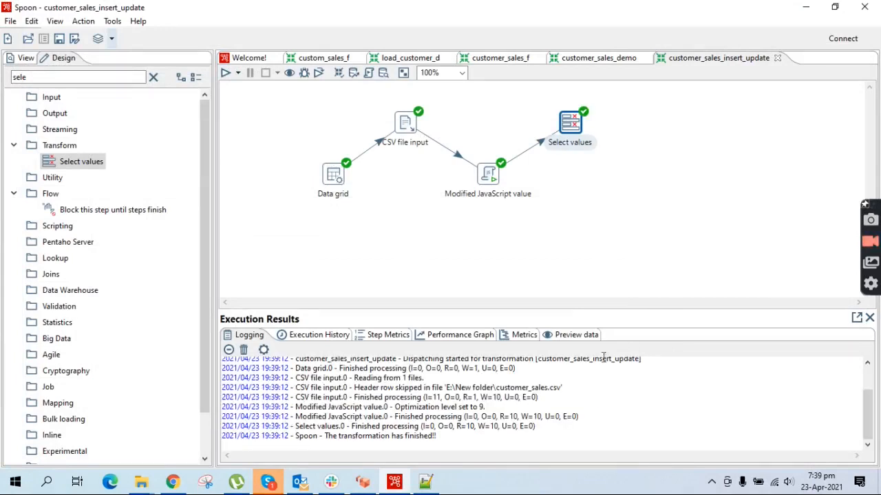
- Preview Select values' 10 output rows, checking id as Integer and sales_final as numbers like 300.0
right_click(571, 122)
click(626, 379)
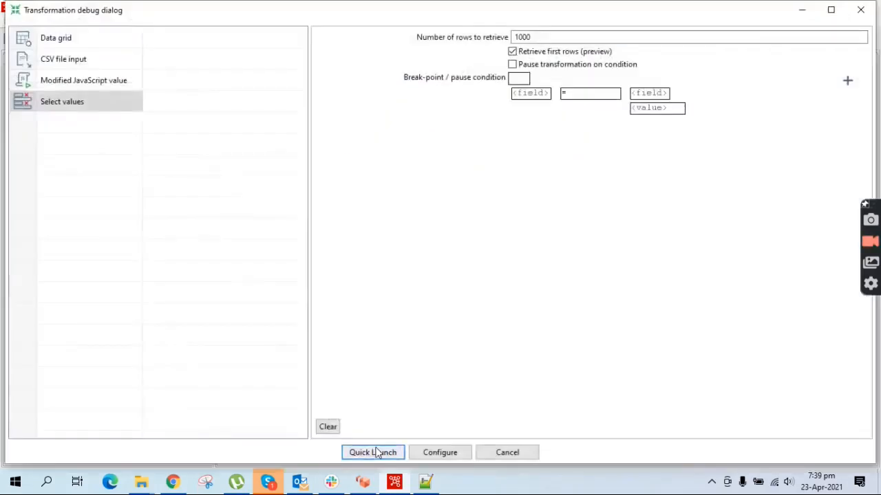
click(378, 451)
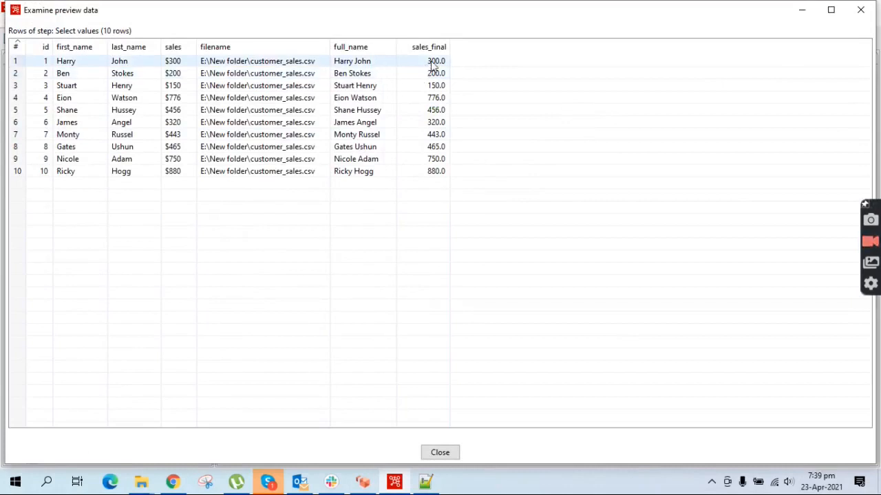
click(432, 61)
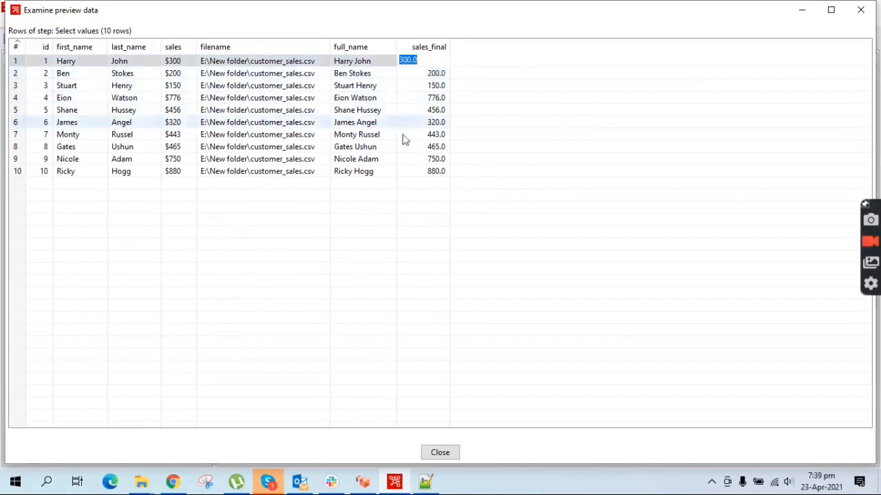
click(44, 61)
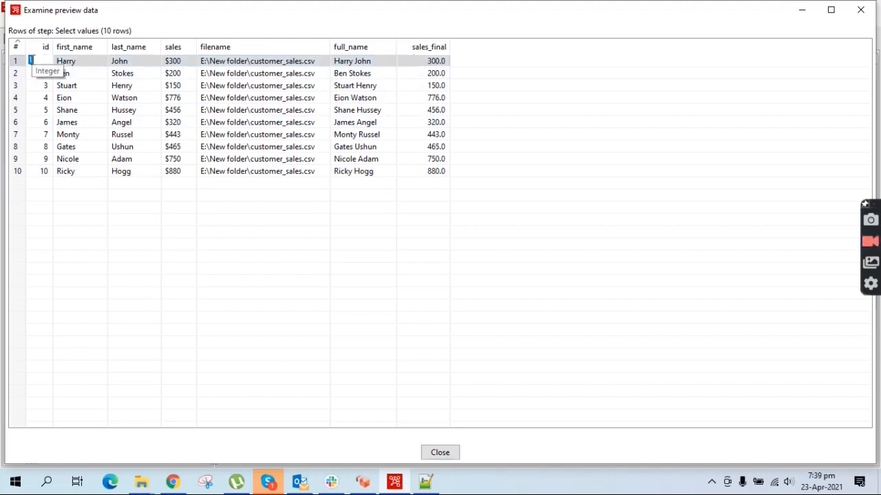
click(440, 453)
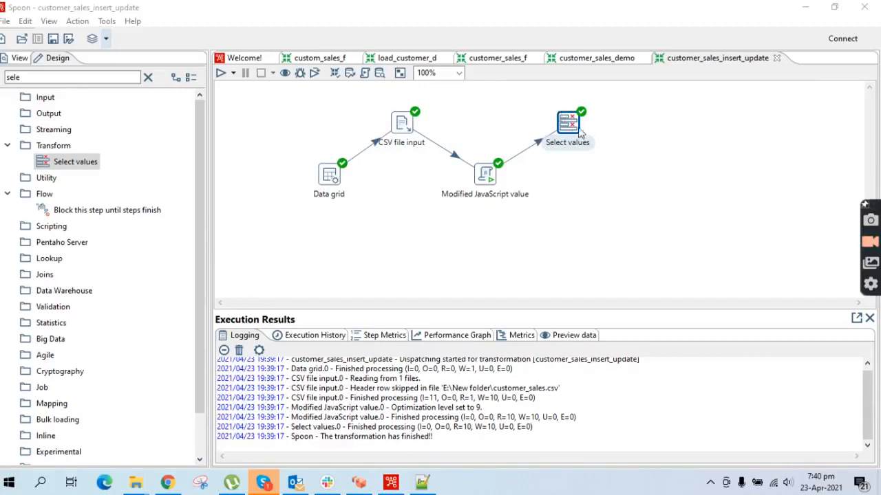
- Search 'insert' and add an Insert / update step fed by Select values' main output
click(148, 78)
click(70, 78)
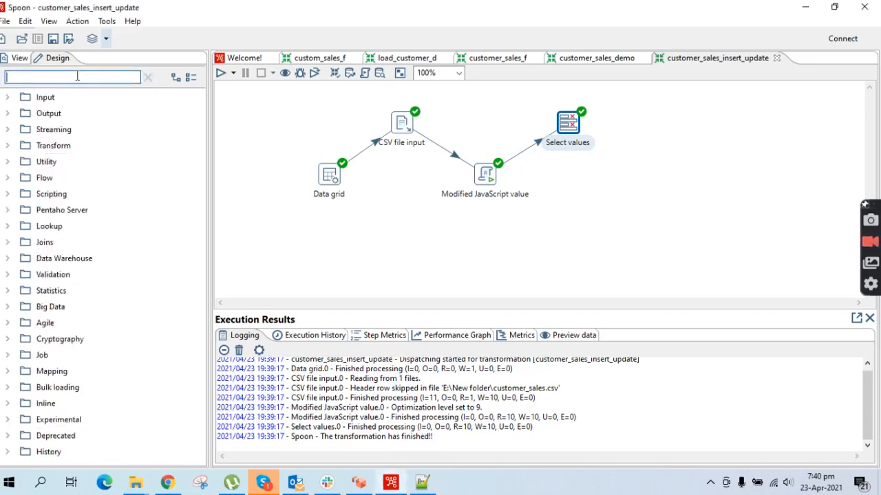
text(i)
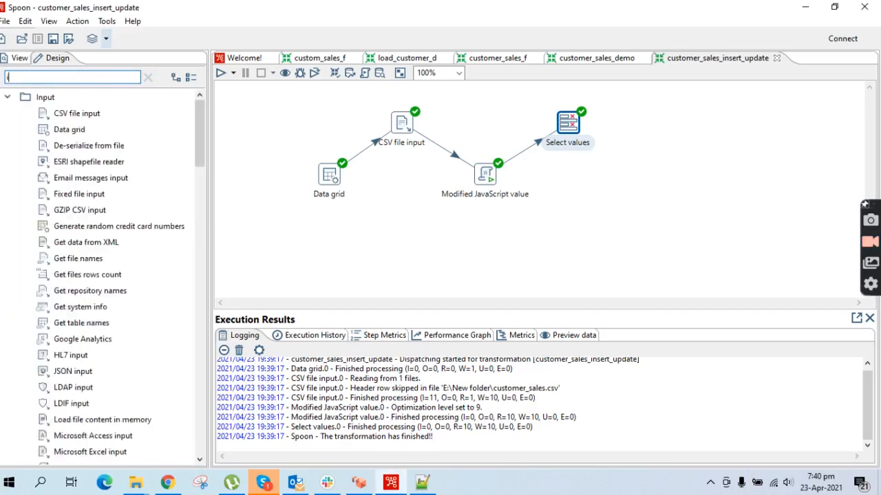
text(nsert)
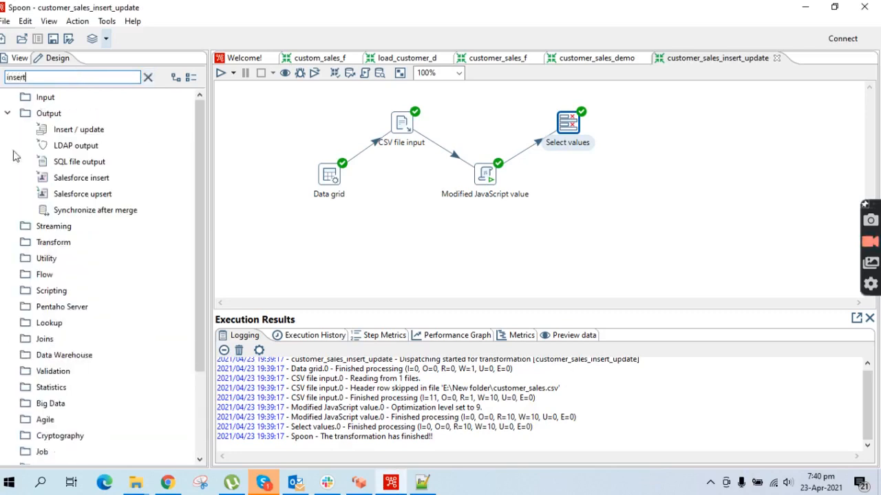
drag(74, 130, 661, 174)
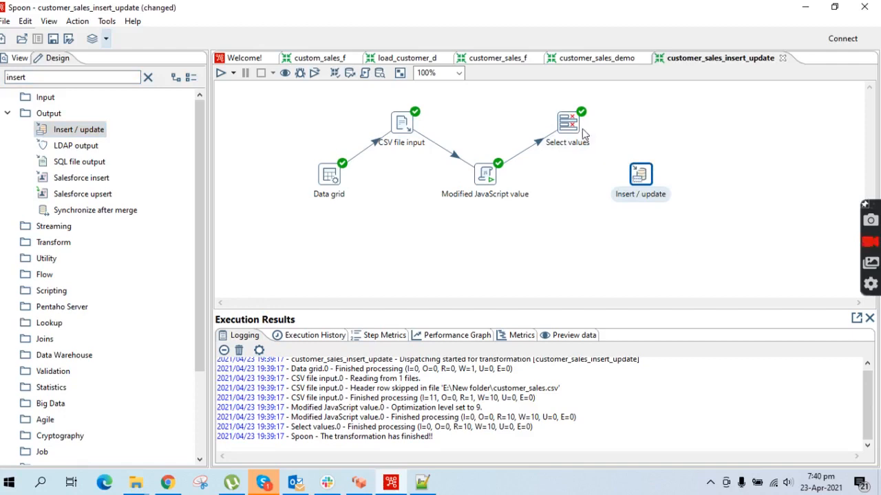
drag(581, 134, 646, 181)
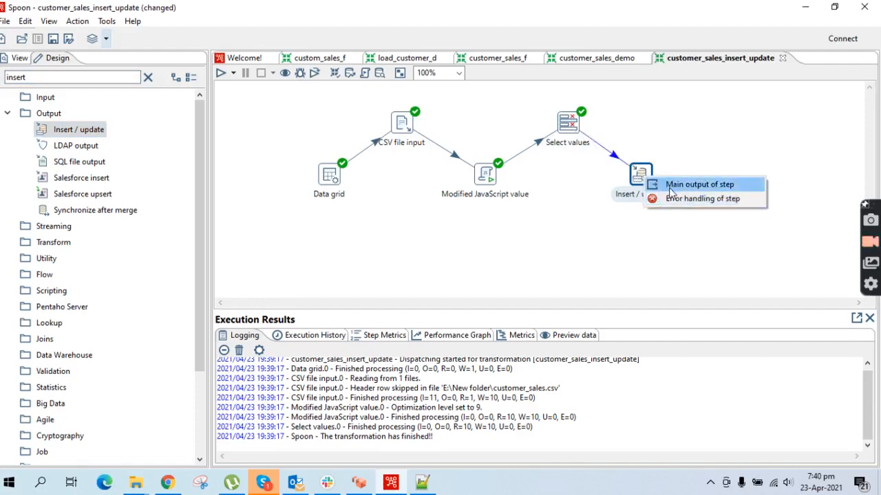
click(671, 186)
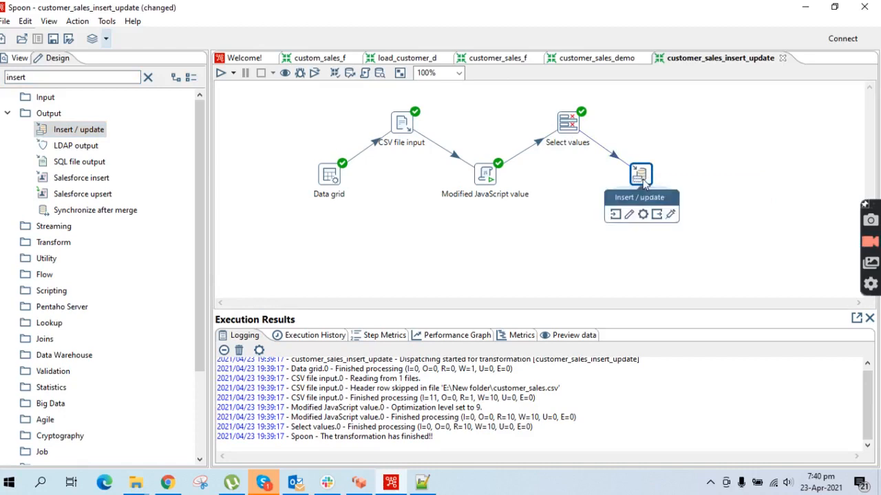
- From the Insert / update step, start a new PostgreSQL connection named conn_localhost
double_click(644, 183)
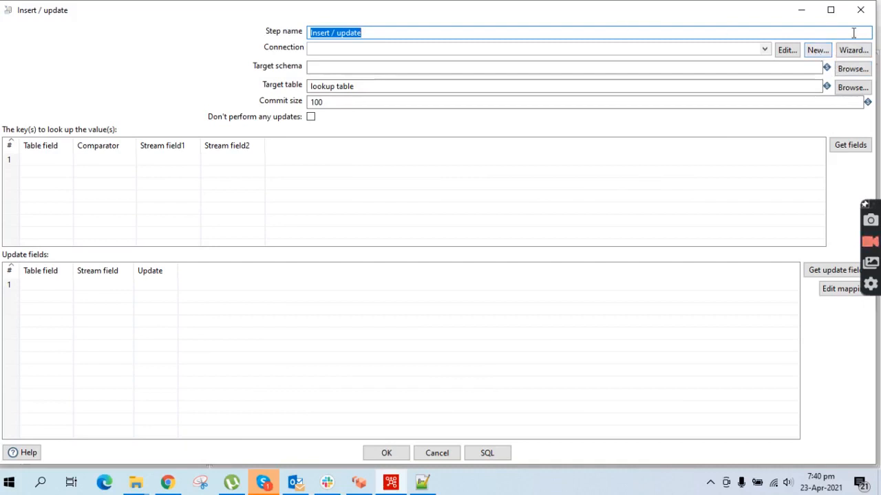
click(818, 50)
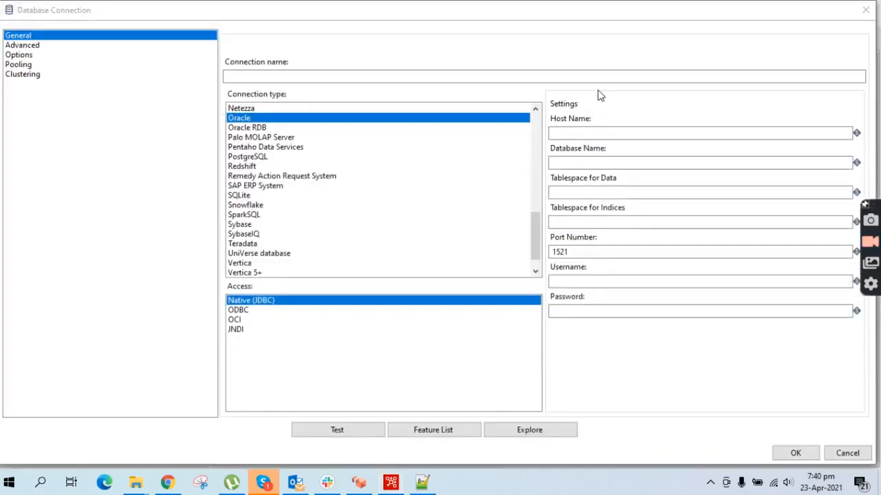
click(241, 156)
click(245, 76)
text(conn_localhost)
key(BackSpace)
key(BackSpace)
key(BackSpace)
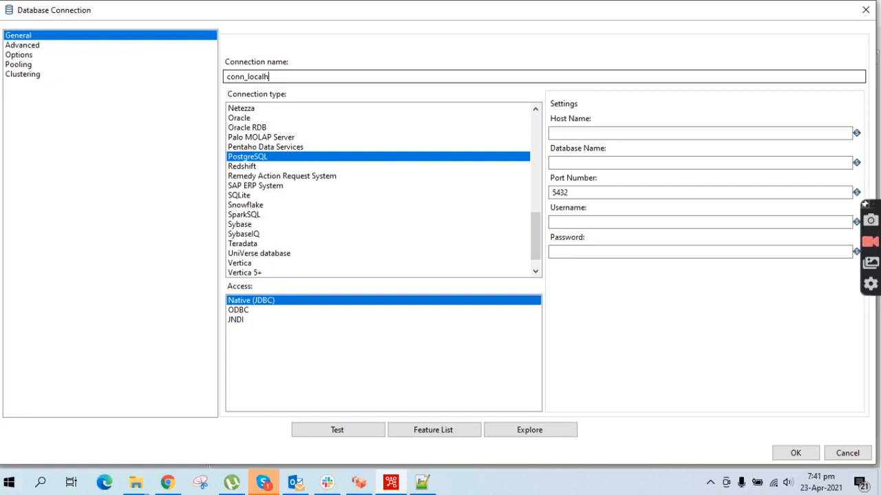
text(osyt)
key(BackSpace)
text(t)
- Enter host localhost, database test, username postgres and the account password
click(565, 132)
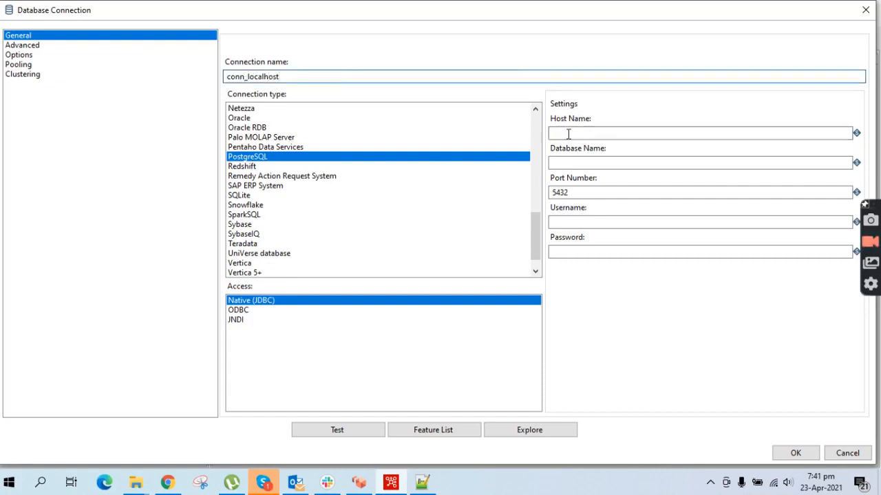
text(localhost)
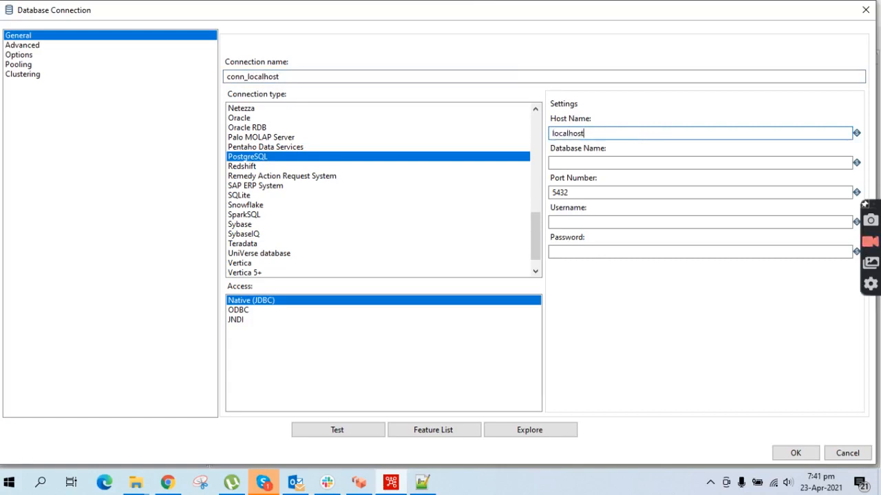
click(628, 165)
text(test)
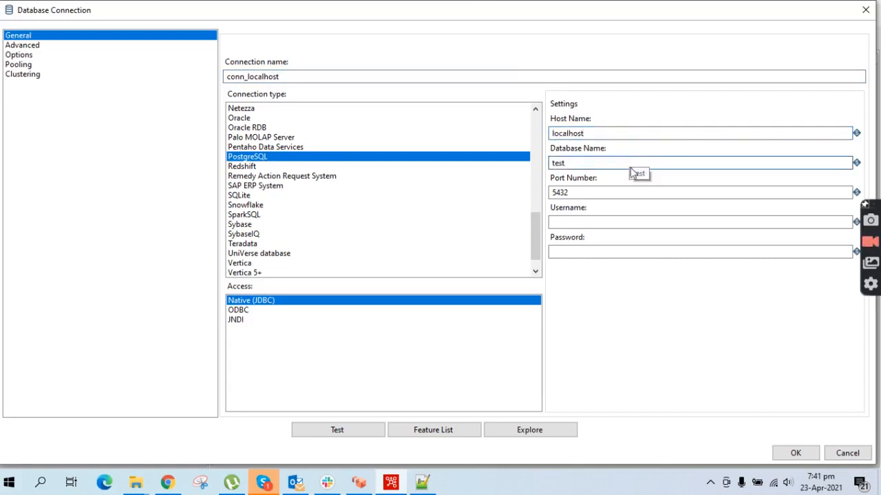
click(574, 222)
text(postre)
key(BackSpace)
text(gres)
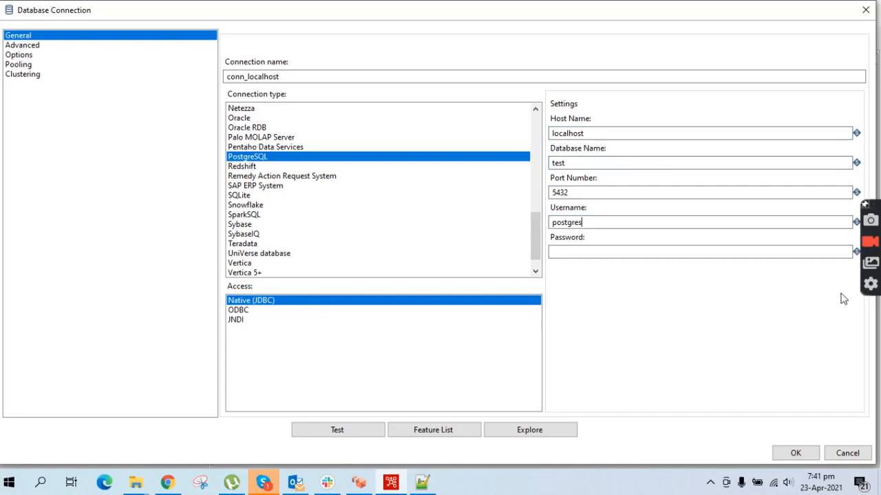
click(617, 250)
text(•••••)
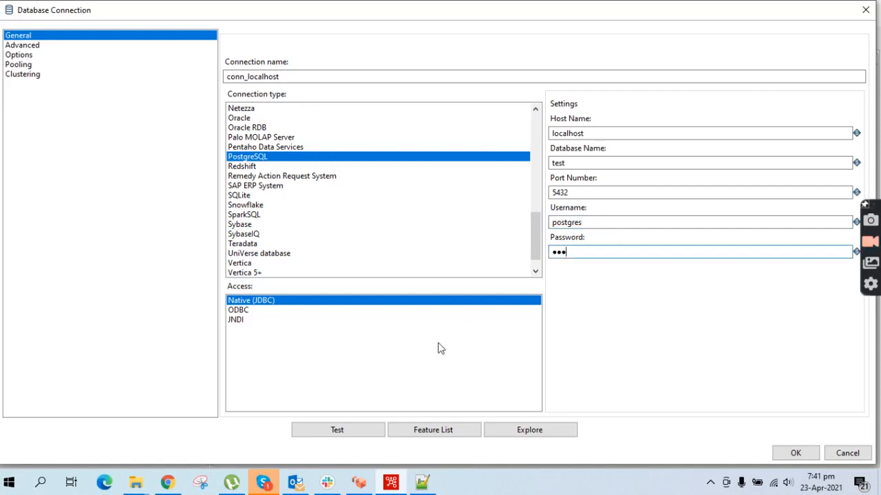
- Test the conn_localhost connection successfully and save it
click(335, 432)
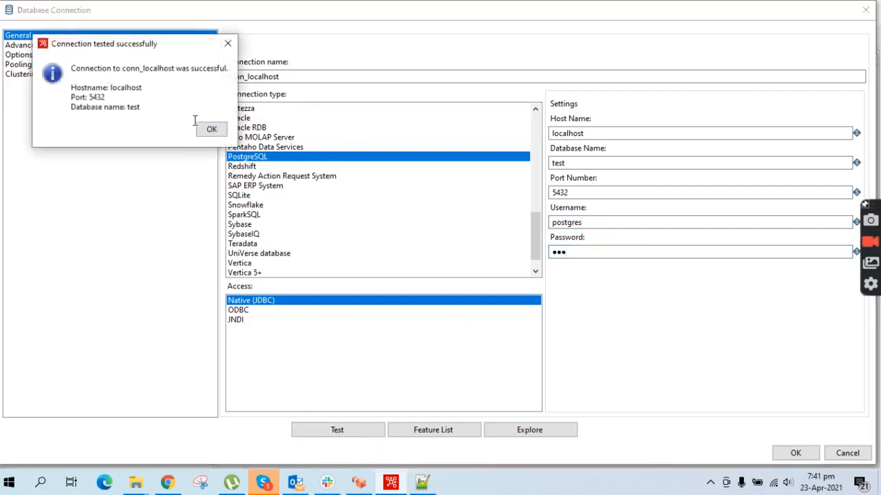
click(212, 132)
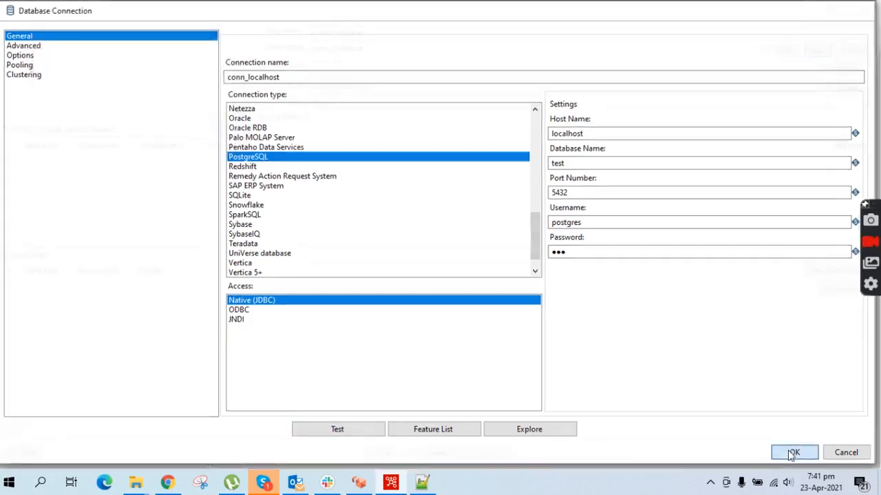
click(793, 453)
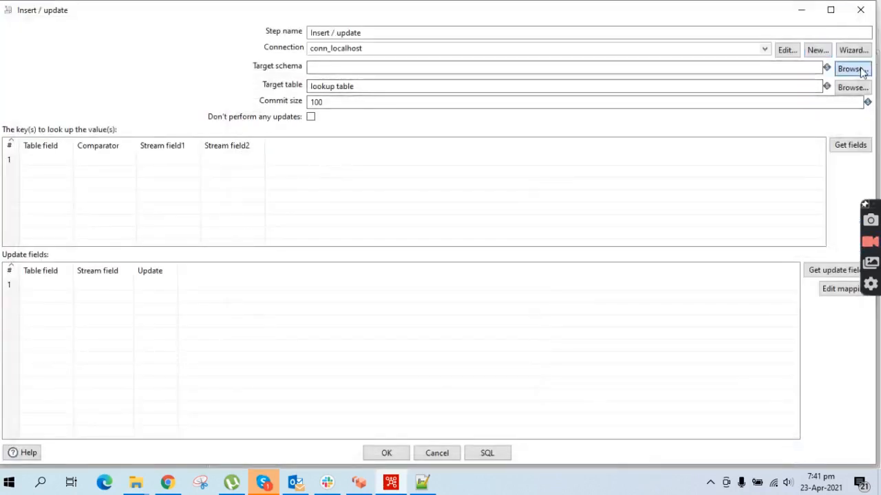
- Set the Insert / update target schema to testdb
click(851, 69)
click(383, 259)
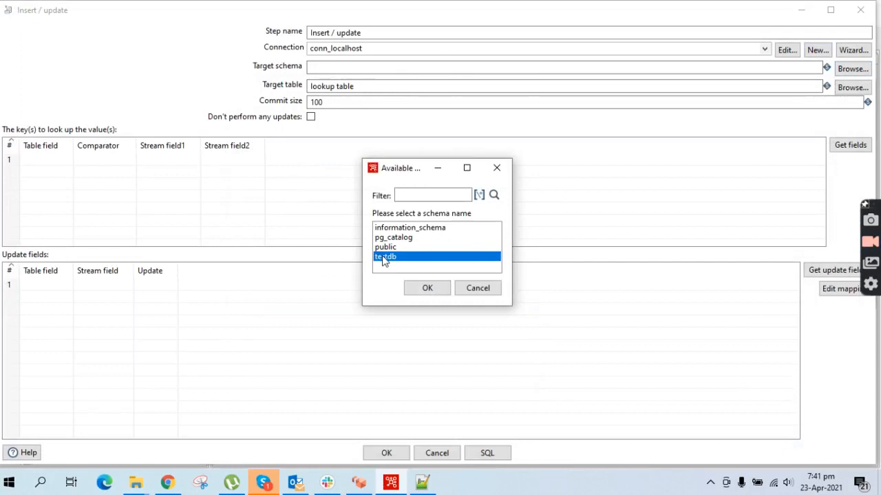
double_click(383, 259)
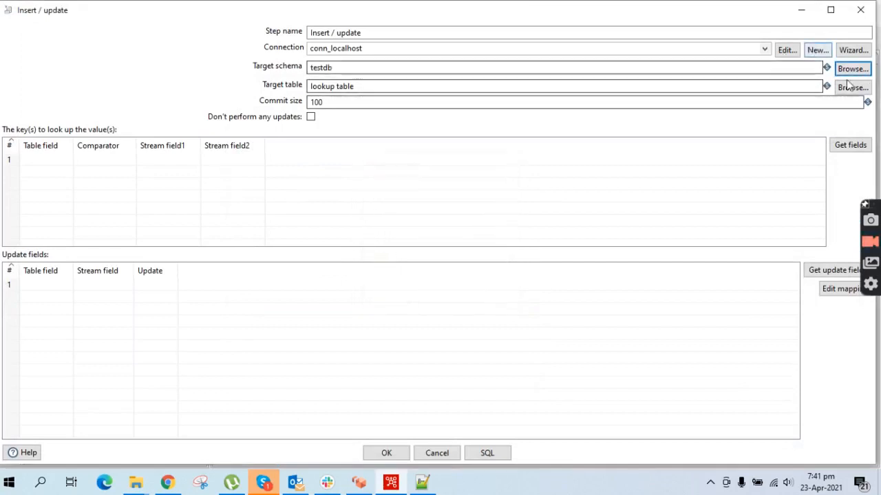
click(849, 73)
double_click(385, 256)
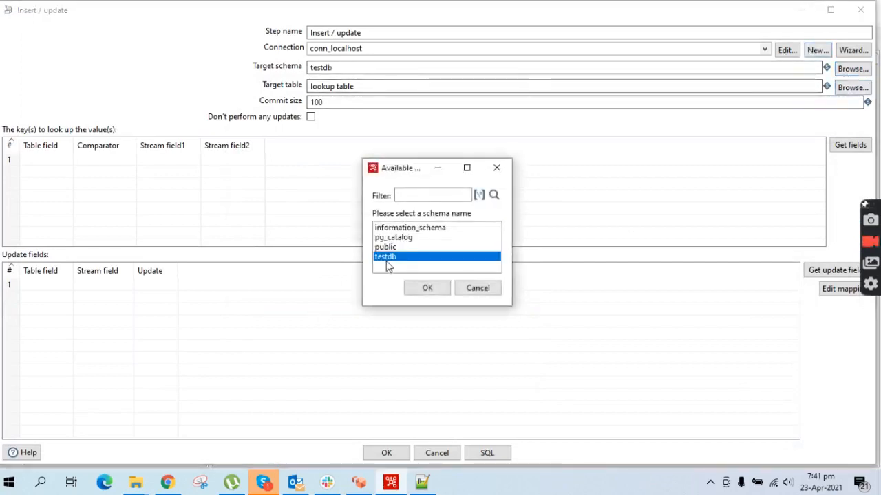
- Choose customer_sales as the target table and load the incoming fields as lookup keys
click(842, 88)
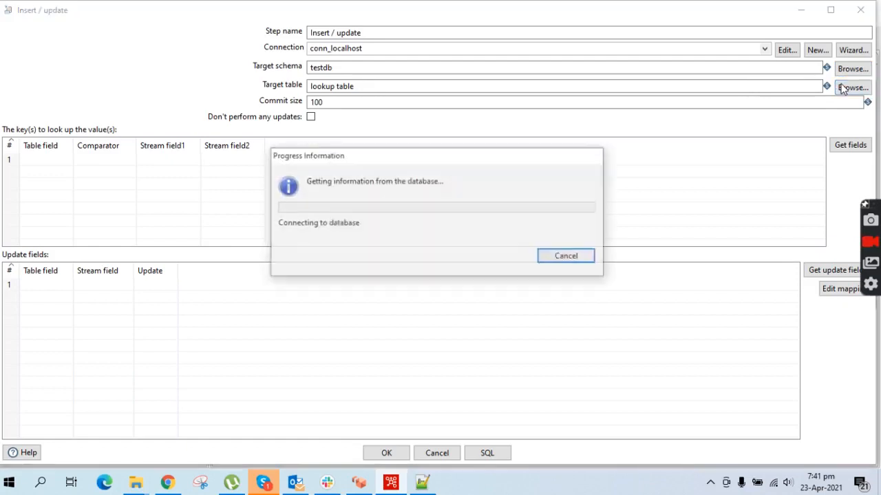
click(257, 157)
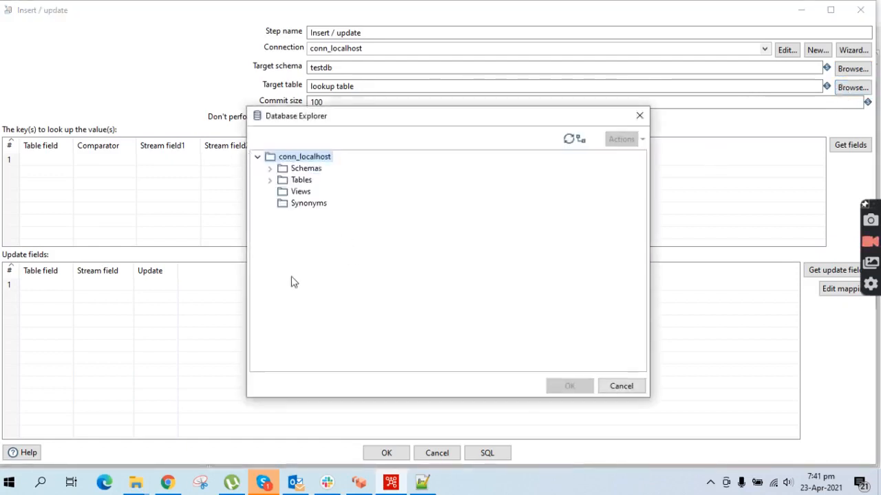
click(270, 181)
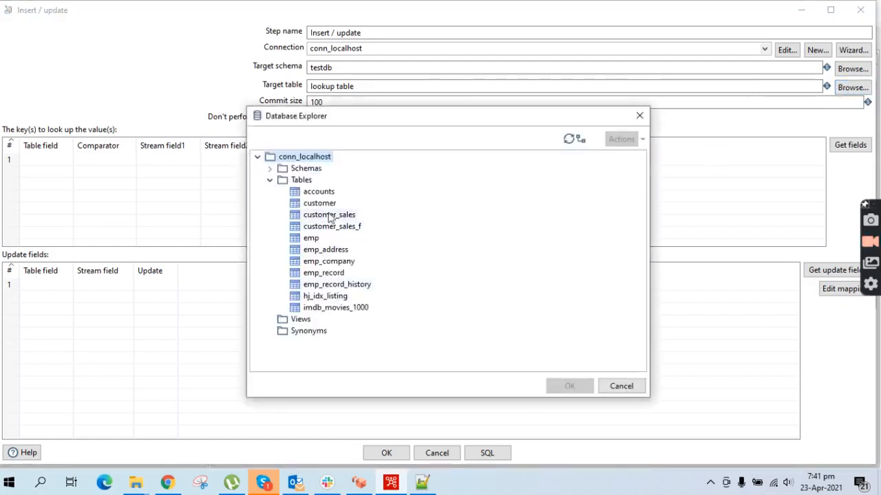
click(329, 215)
click(568, 387)
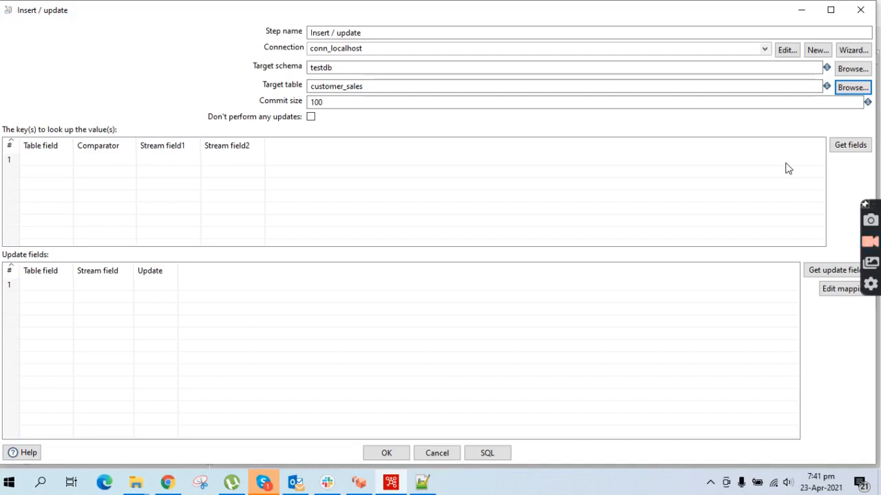
click(849, 148)
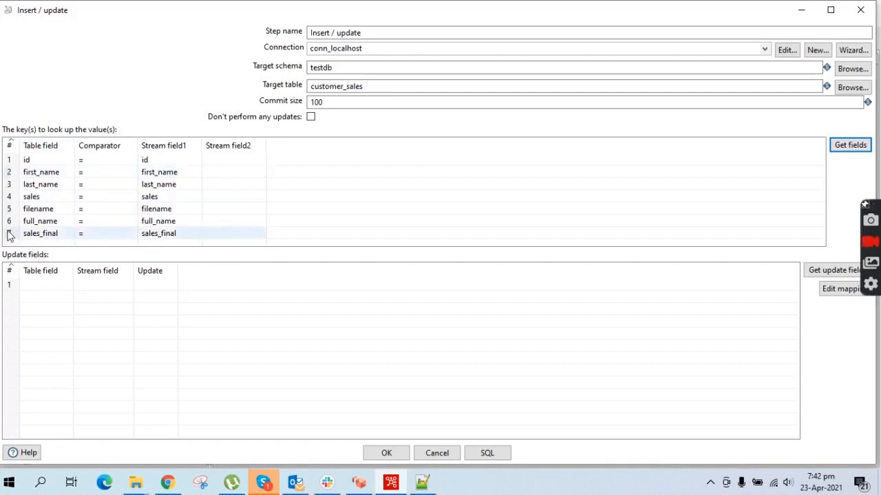
- Delete the first_name and other extra lookup key rows, leaving id, full_name and sales_final
click(9, 172)
key(Delete)
key(Delete)
key(Delete)
key(Delete)
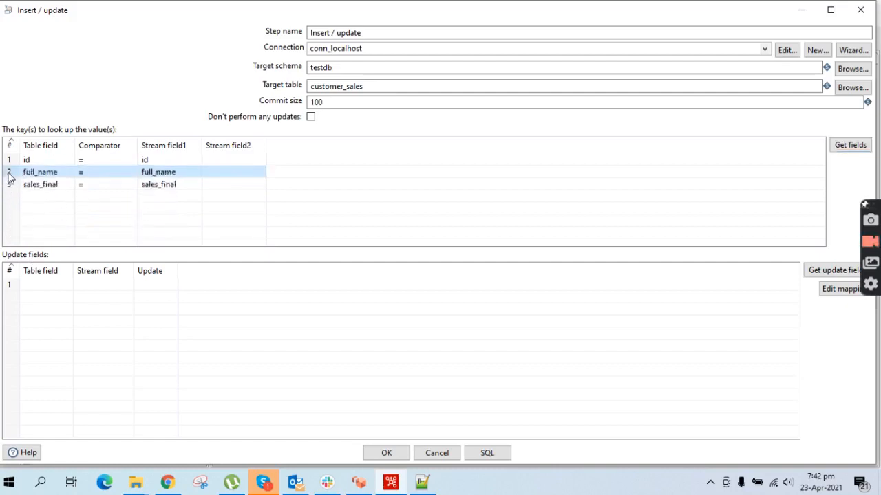
key(Delete)
key(Delete)
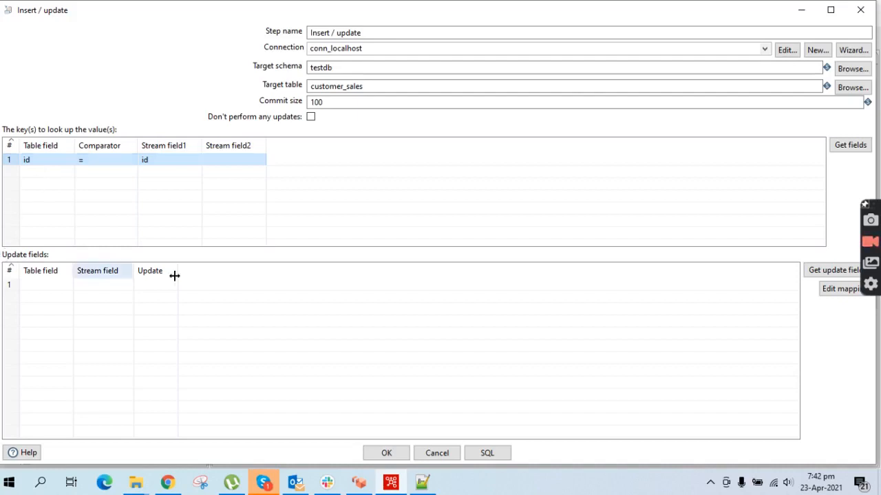
- Load update fields, delete the first_name, last_name and sales rows, and confirm the step
click(830, 270)
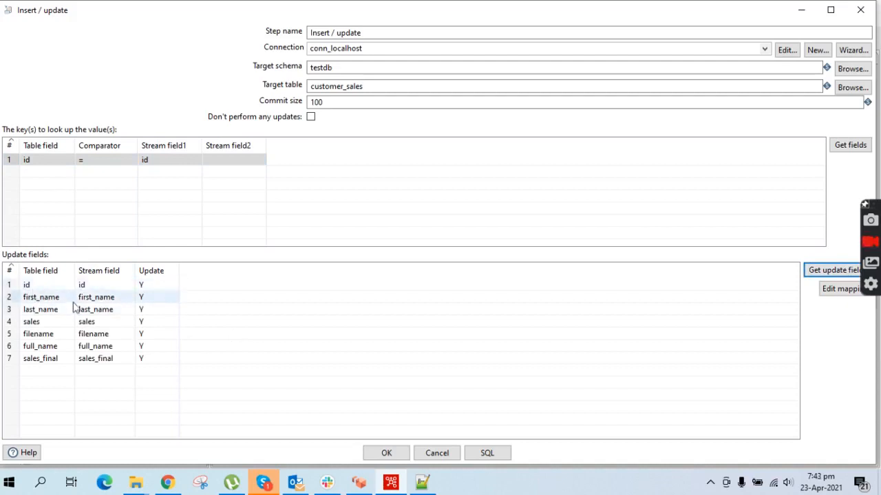
click(10, 299)
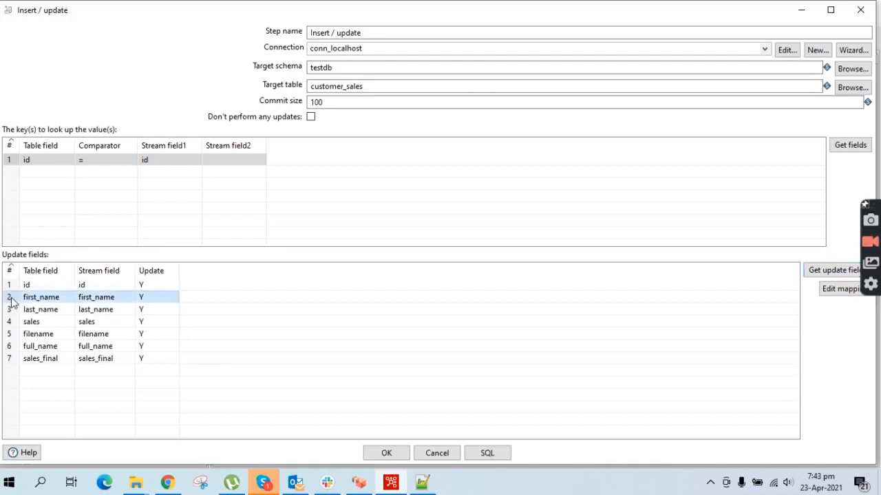
key(Delete)
key(Delete)
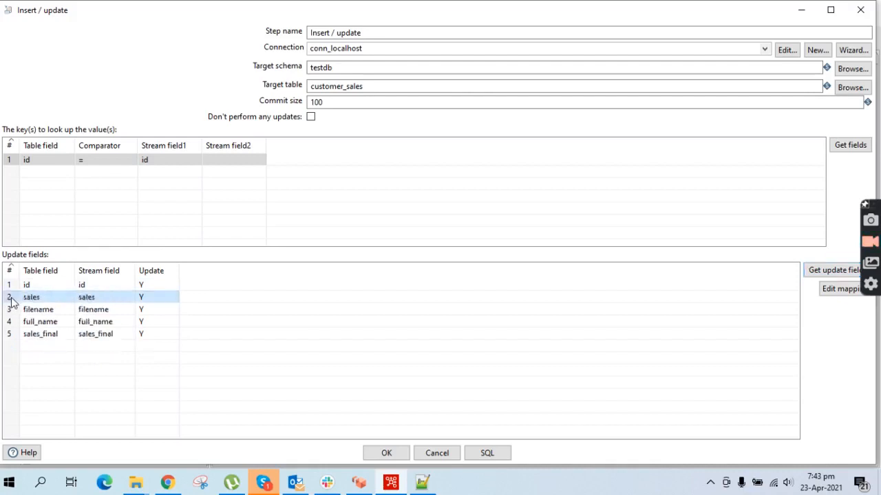
key(Delete)
key(Delete)
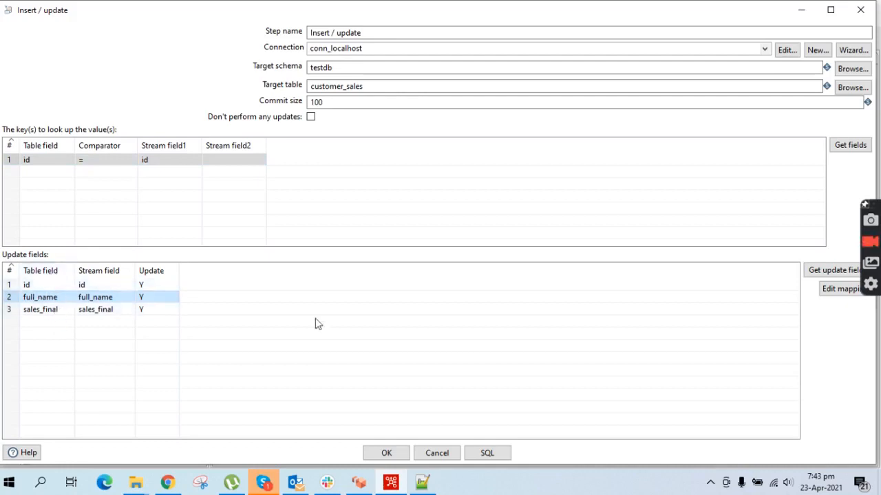
click(387, 453)
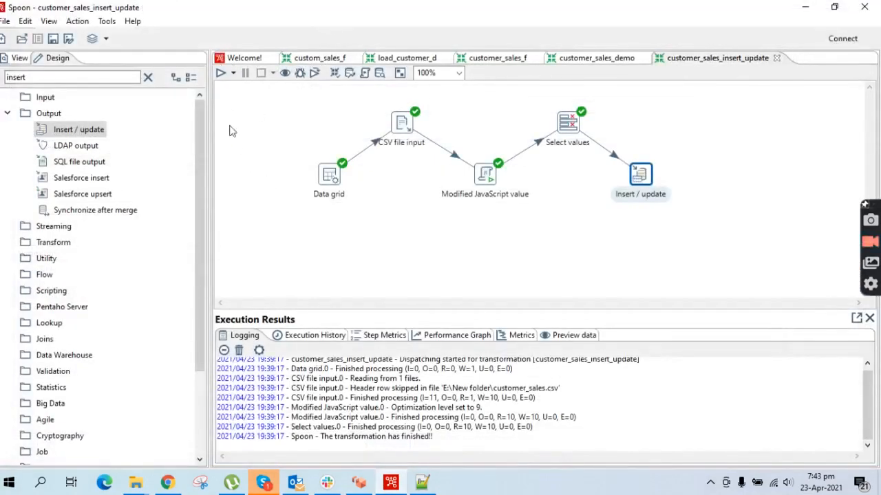
- Run the transformation with default options and review the log's sales_final column error
click(221, 73)
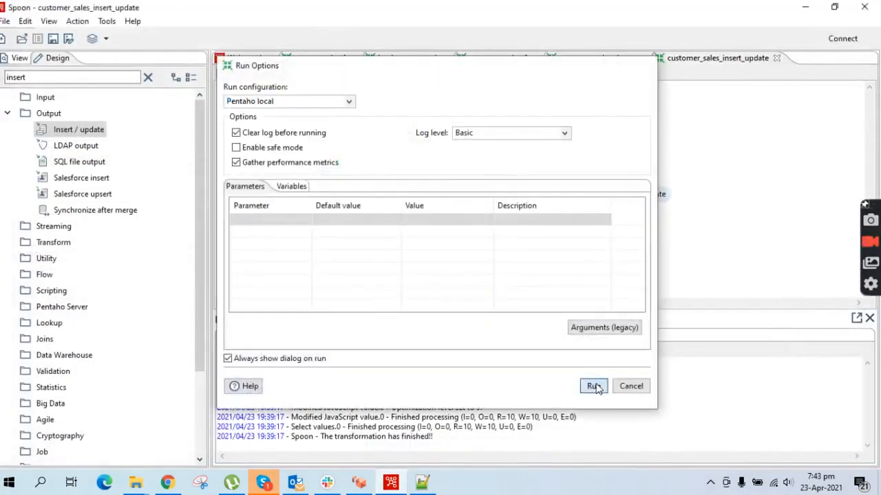
click(593, 386)
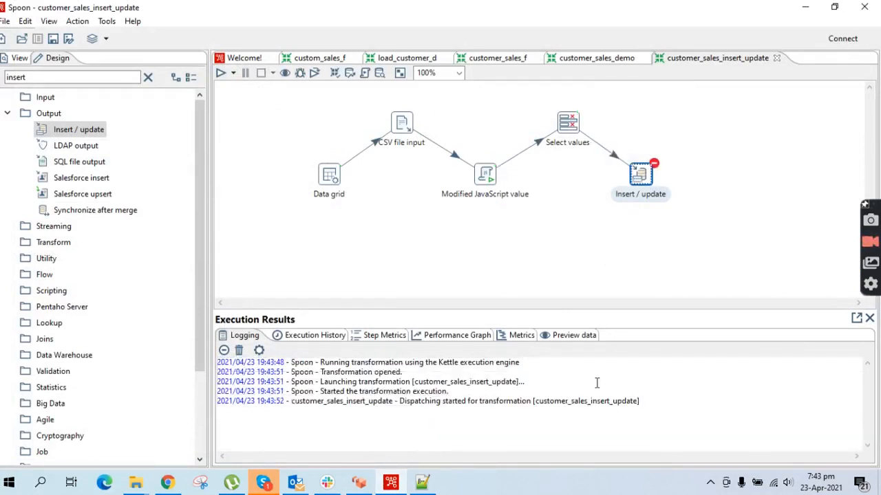
scroll(468, 406, up, 10)
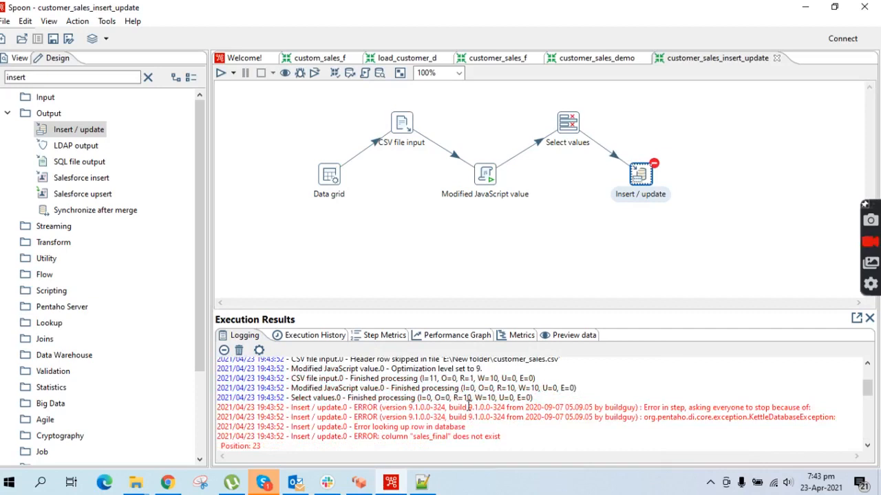
- Change the sales_final update row's table column to sales, after checking the columns in pgAdmin
double_click(641, 180)
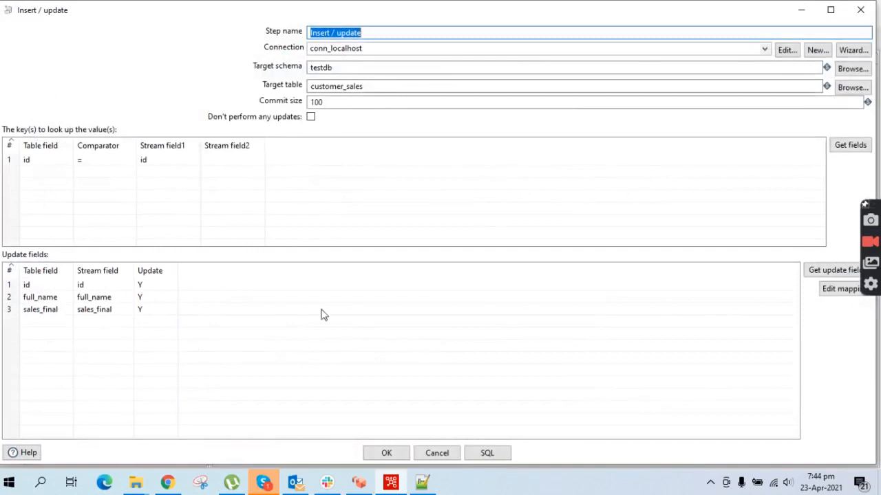
click(55, 314)
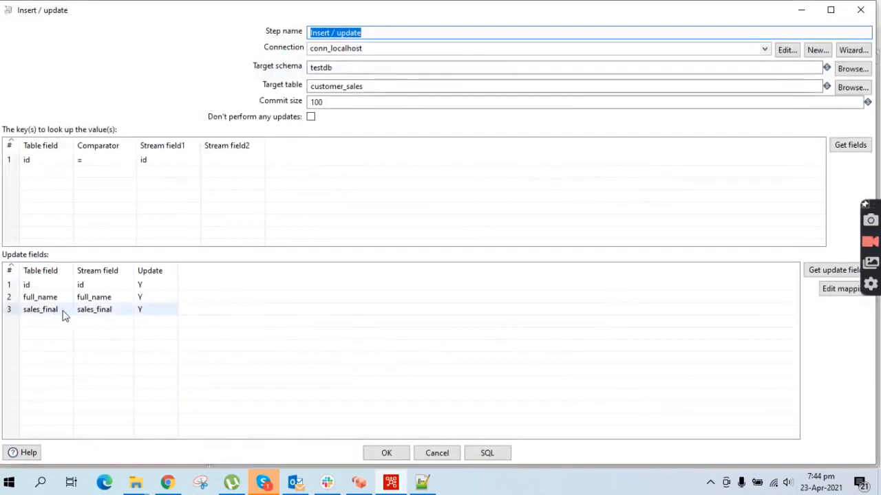
click(67, 313)
click(68, 310)
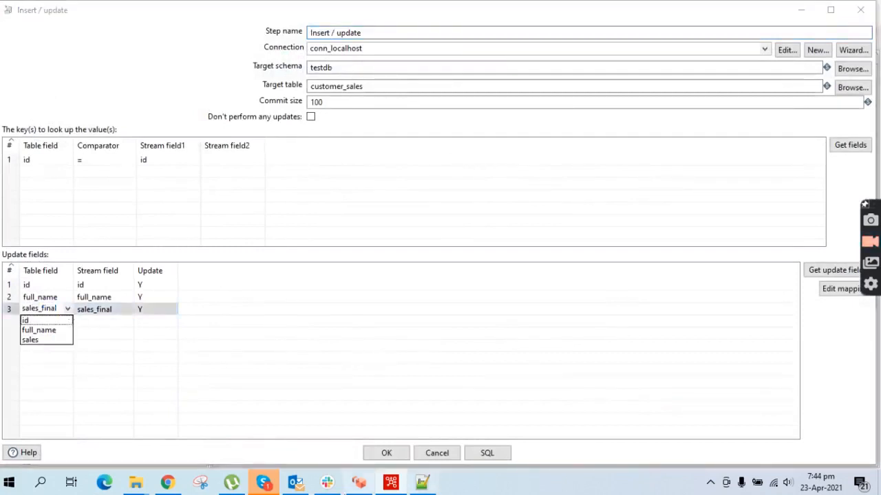
click(167, 482)
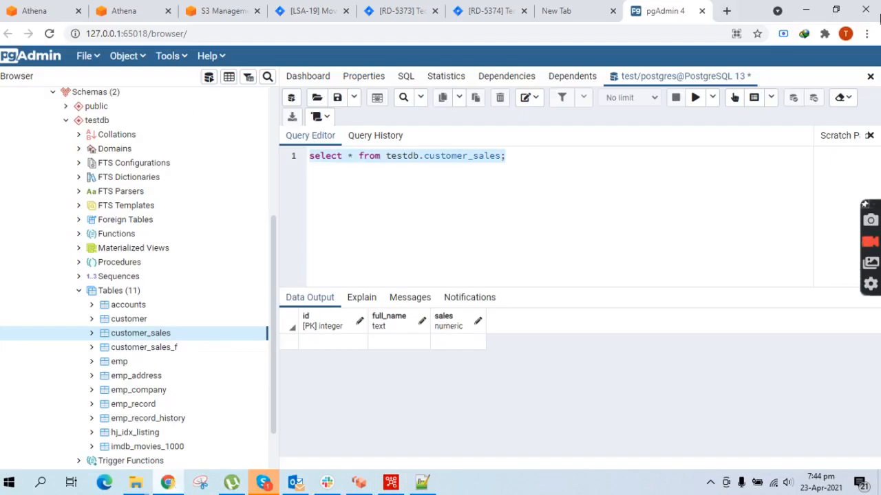
click(805, 10)
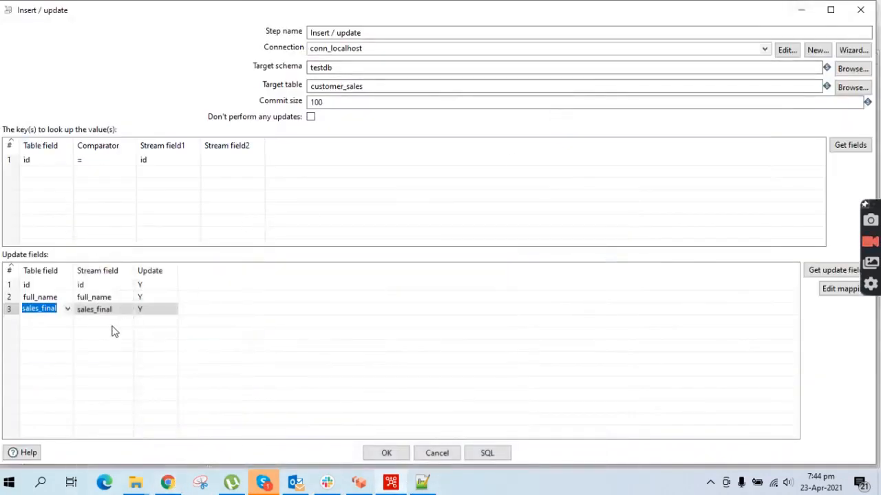
click(67, 309)
click(35, 341)
- Confirm the corrected sales mapping and rerun the transformation, writing 10 rows successfully
click(387, 454)
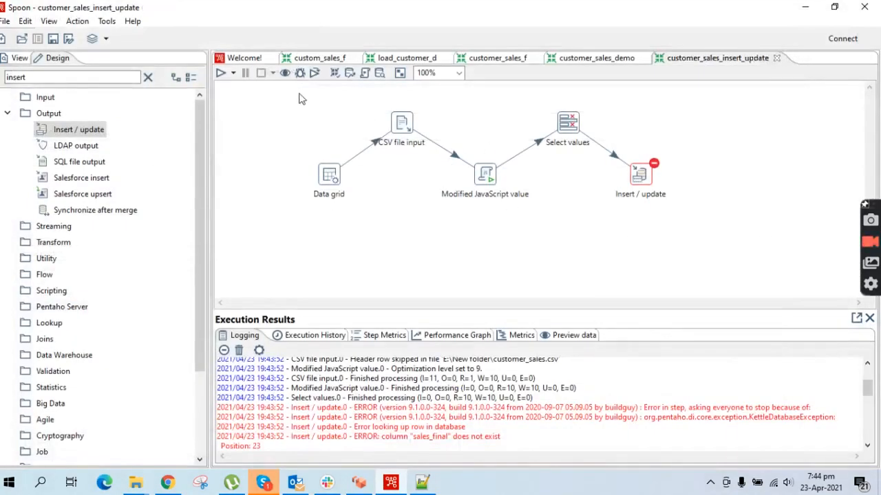
click(220, 75)
click(593, 390)
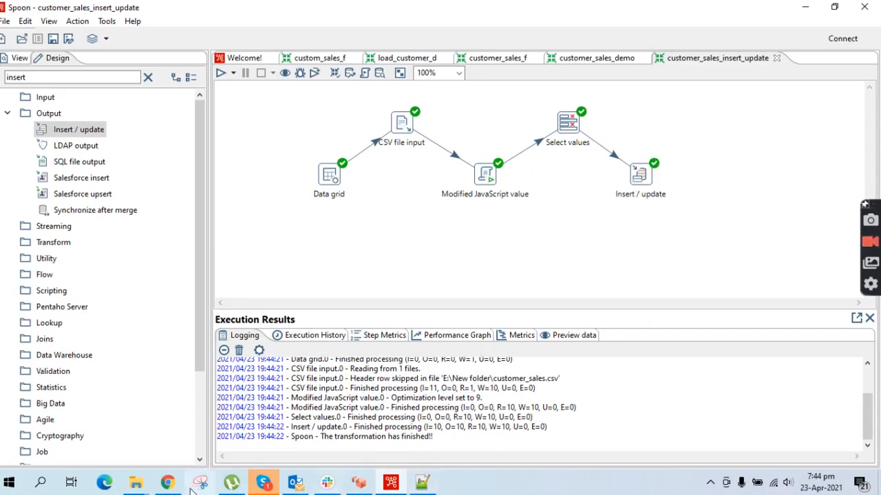
- Execute the customer_sales select query in pgAdmin and check the 10 rows with ids 1–10
click(169, 423)
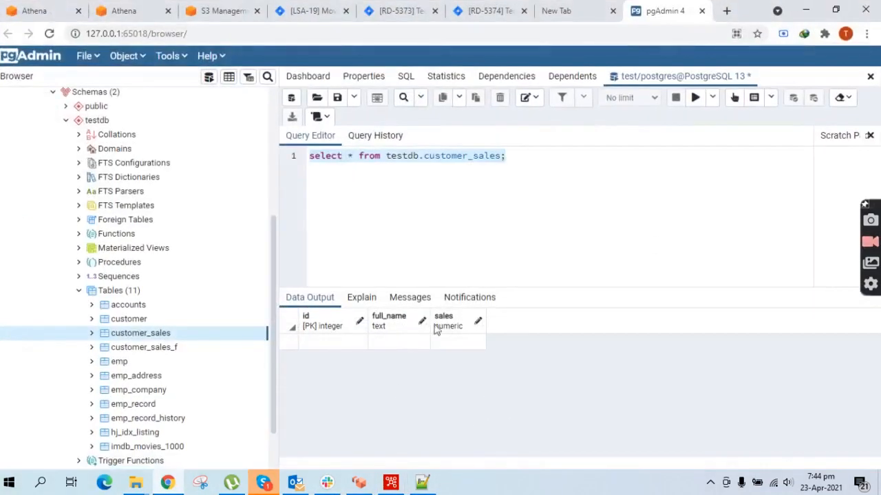
click(695, 97)
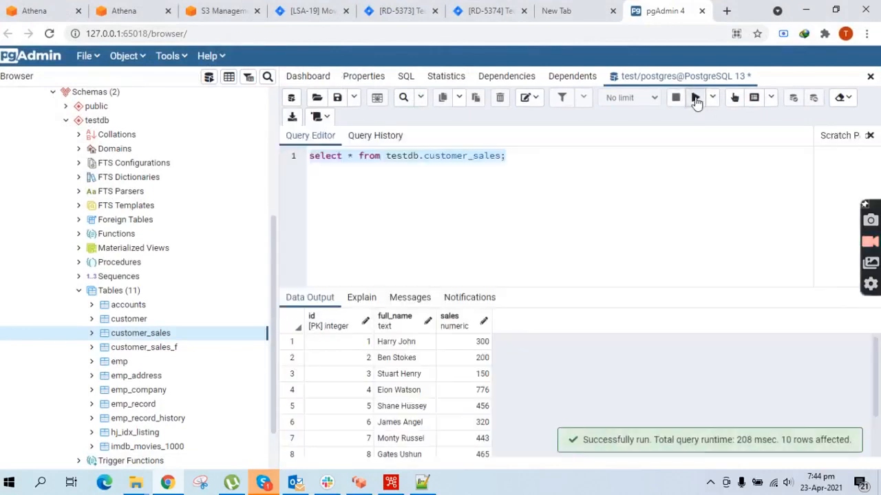
scroll(392, 354, down, 1)
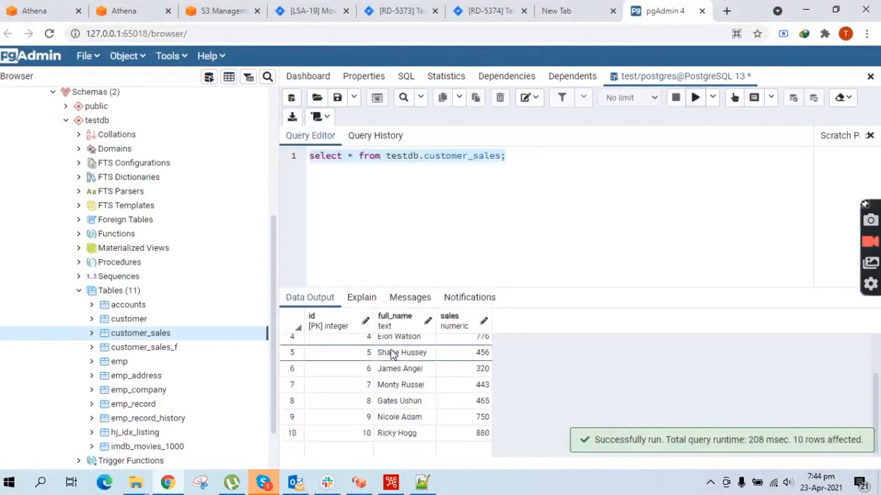
scroll(392, 355, up, 1)
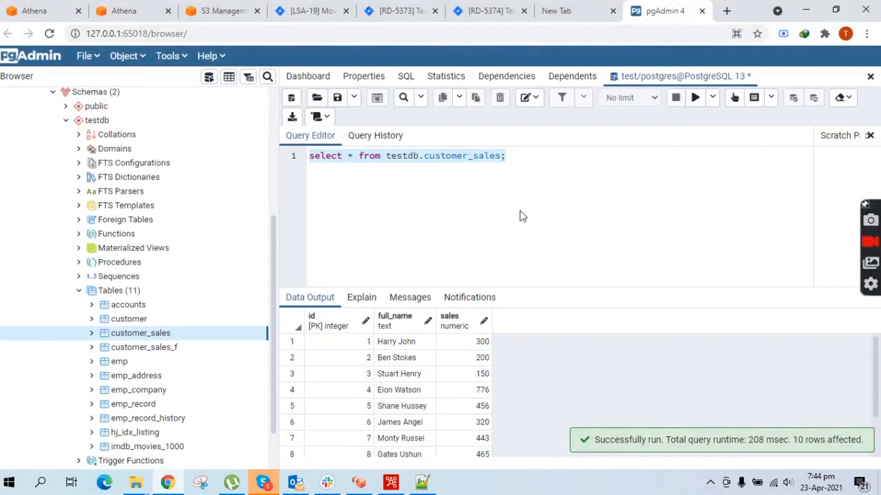
click(391, 483)
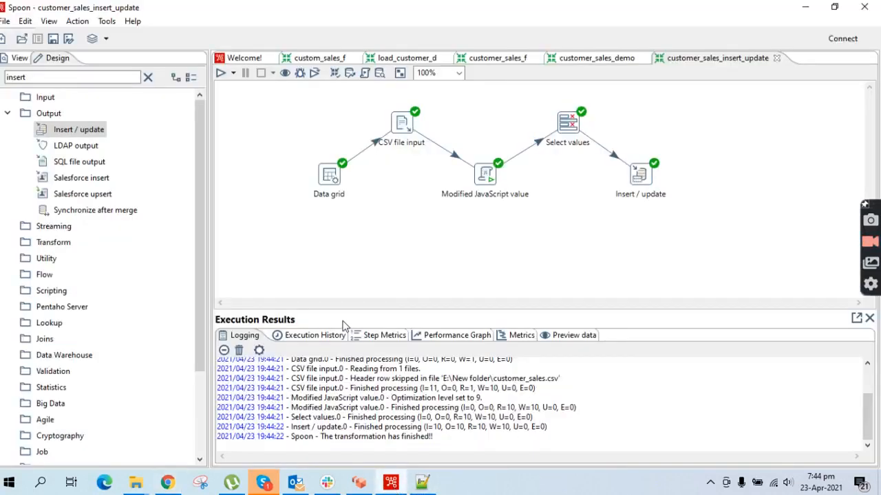
- Compare customer_sales_updated.csv with customer_sales.csv and place the cursor after data row 5
click(424, 485)
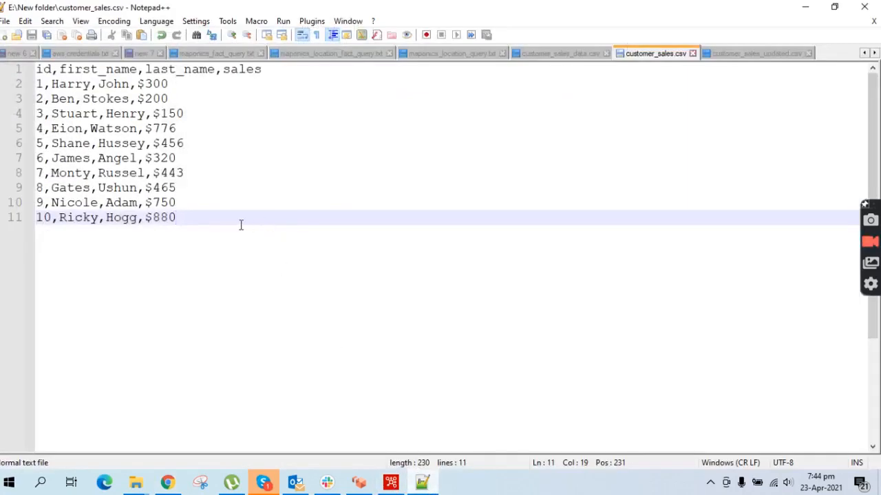
click(717, 53)
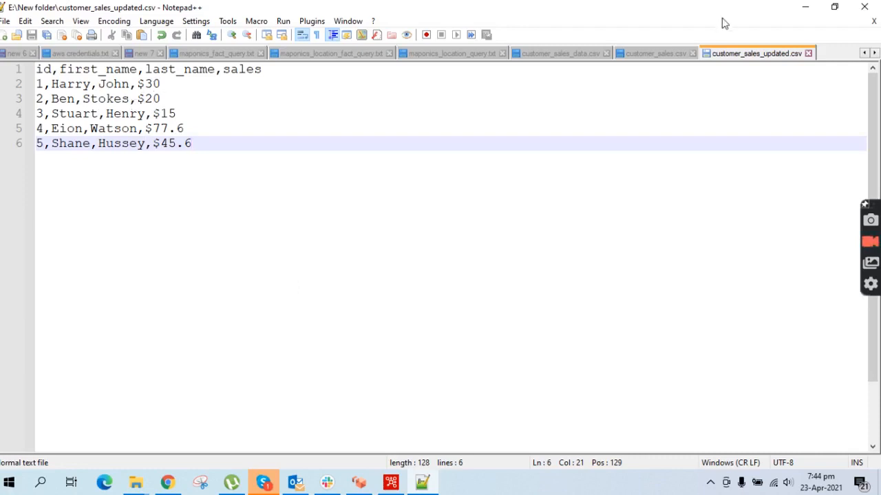
click(654, 55)
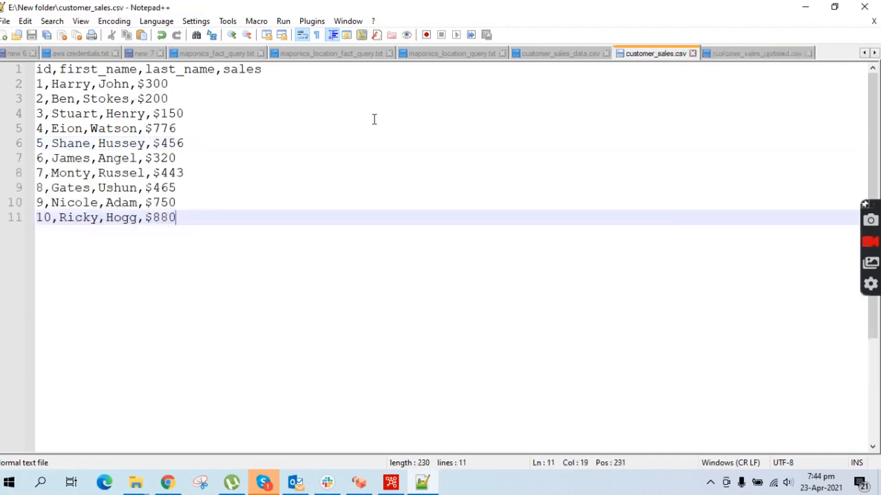
click(768, 55)
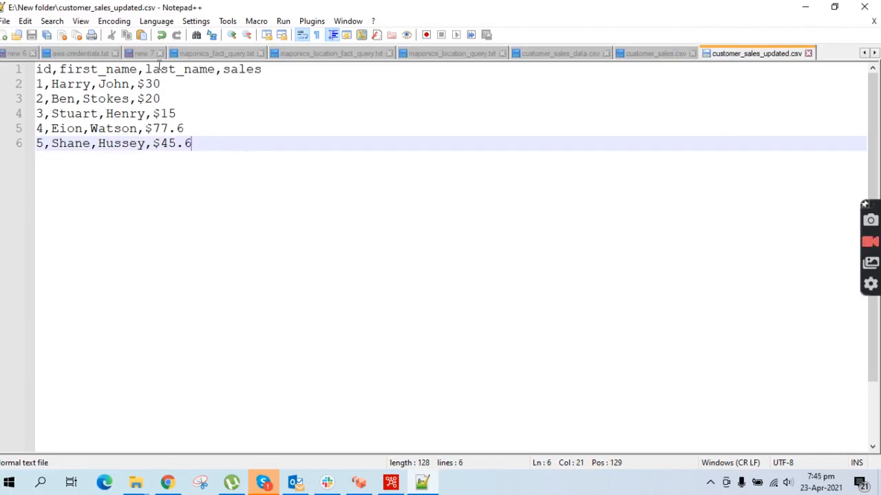
drag(37, 84, 208, 158)
click(203, 148)
drag(204, 146, 36, 84)
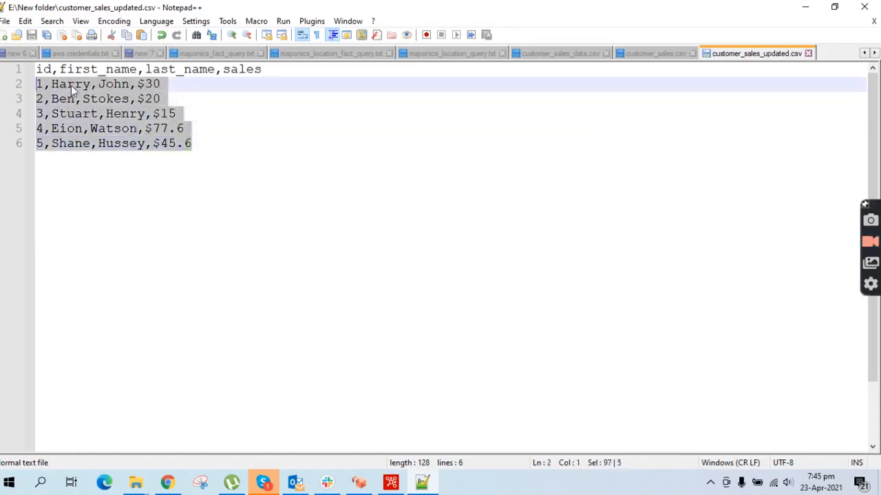
click(195, 142)
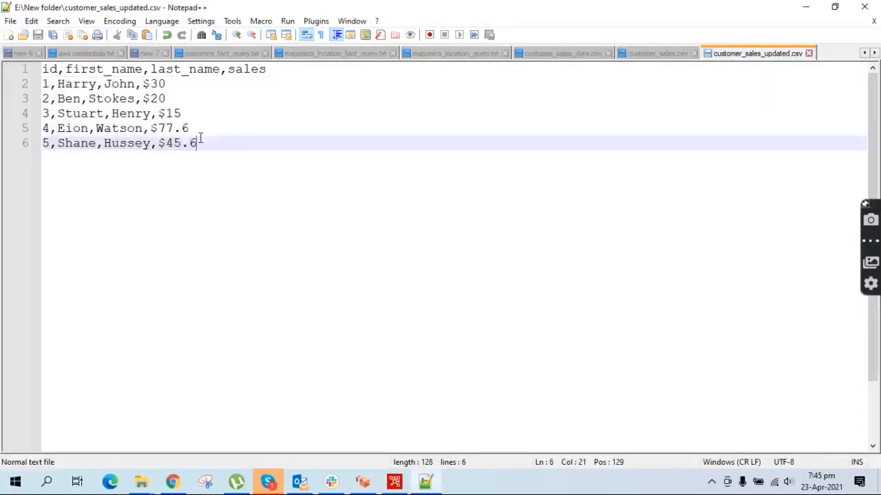
- Add a new CSV line with id 11, the customer's last and first names, and sales $78.09
key(Return)
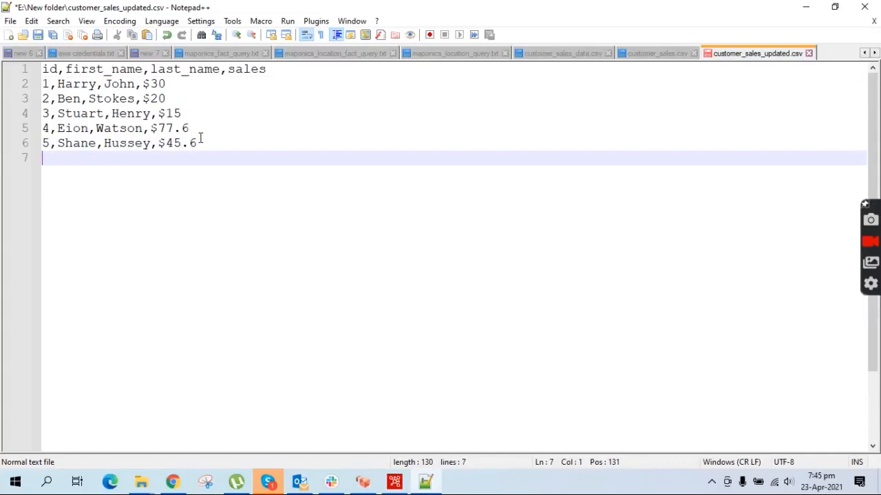
text(11,)
key(BackSpace)
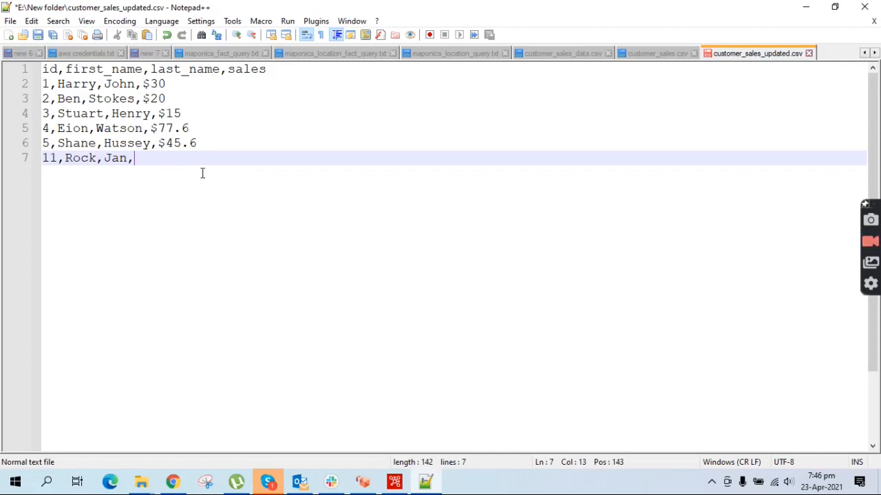
text(,$78.09)
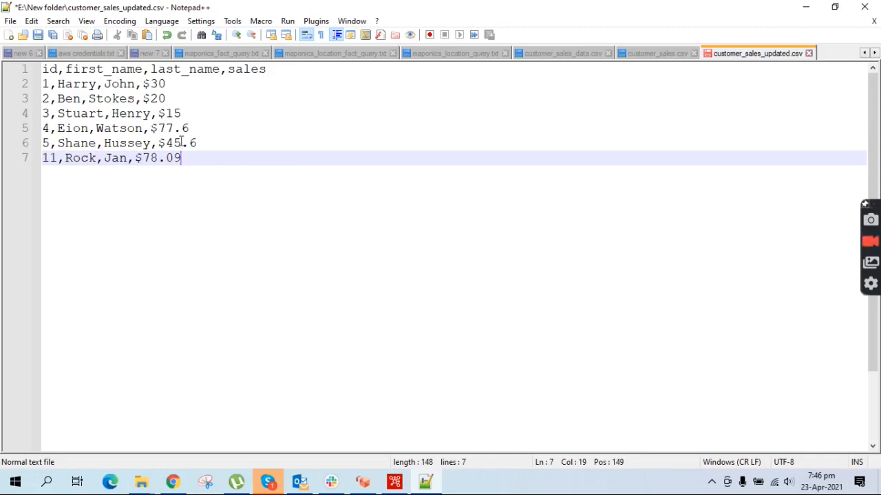
- Scroll through the customer_sales query results in pgAdmin again
click(176, 483)
scroll(323, 344, down, 2)
scroll(344, 346, up, 2)
scroll(352, 348, down, 2)
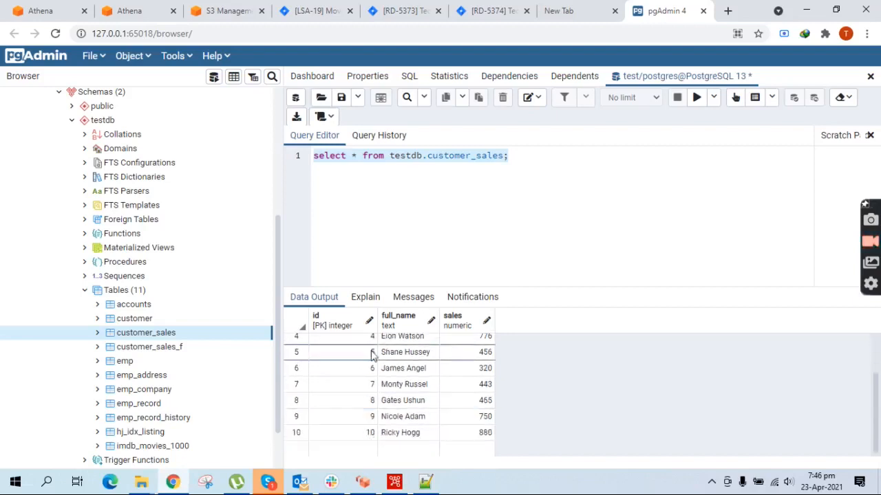
- Highlight customer rows 1–5 and the new id 11 row in customer_sales_updated.csv, then save it
click(425, 481)
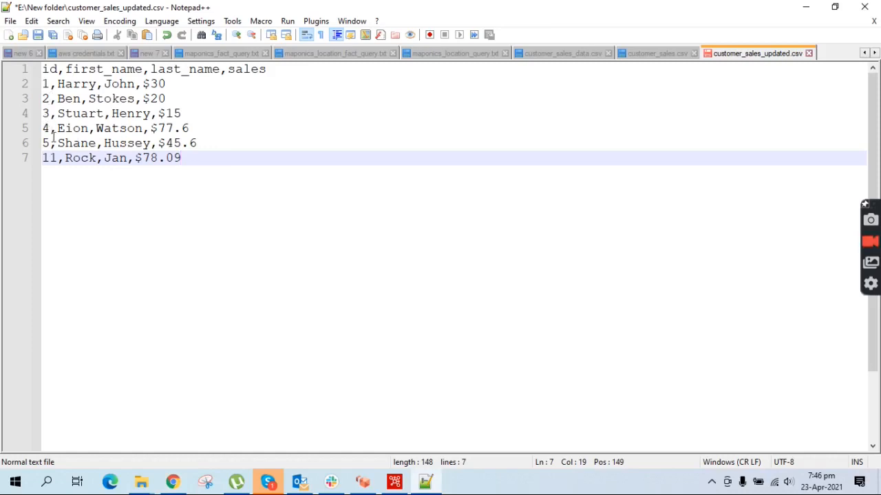
drag(197, 143, 43, 83)
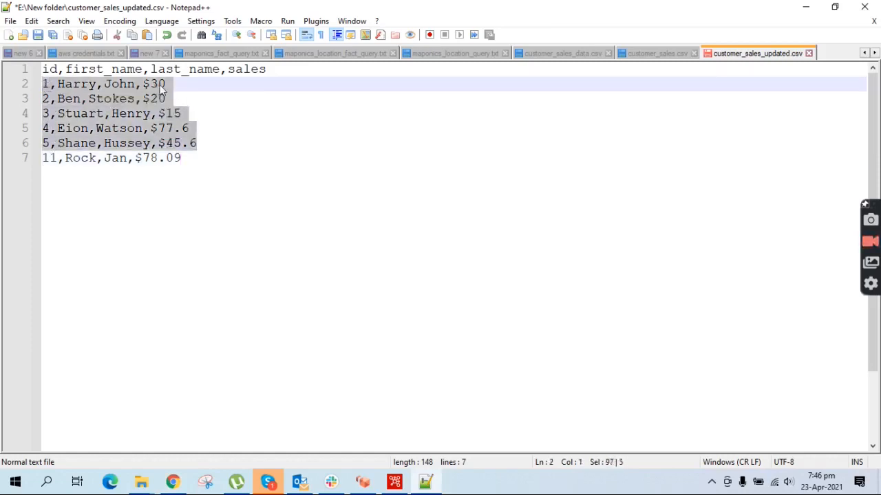
drag(192, 158, 42, 159)
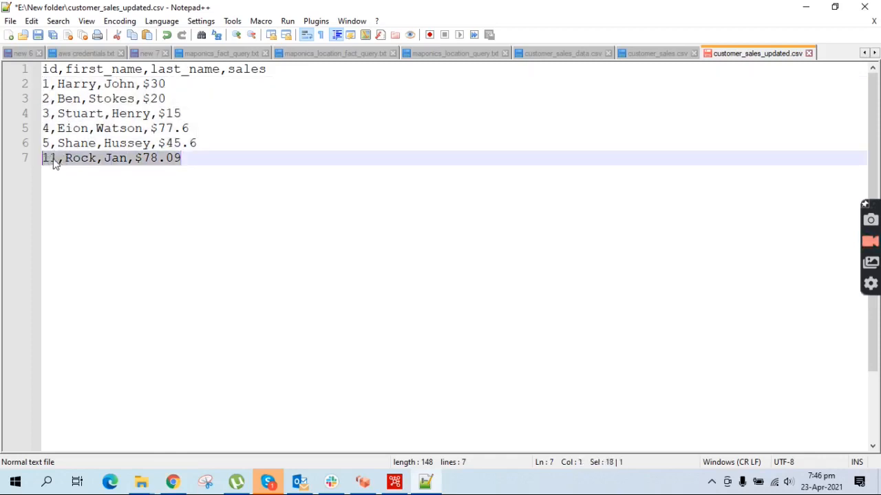
double_click(55, 159)
drag(206, 158, 43, 155)
drag(214, 146, 38, 84)
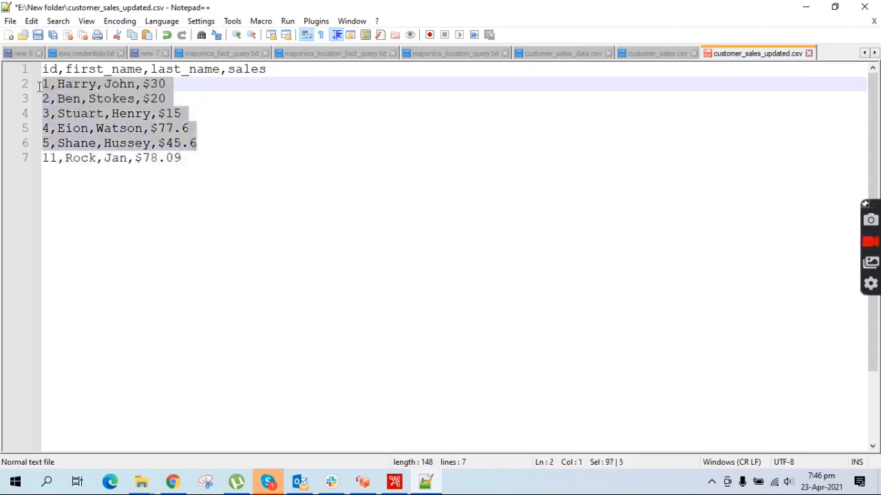
drag(193, 159, 41, 158)
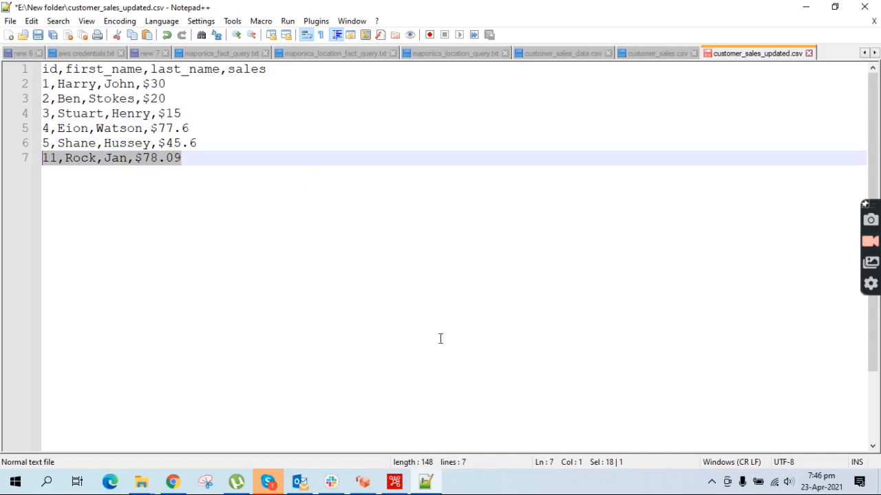
key(ctrl+s)
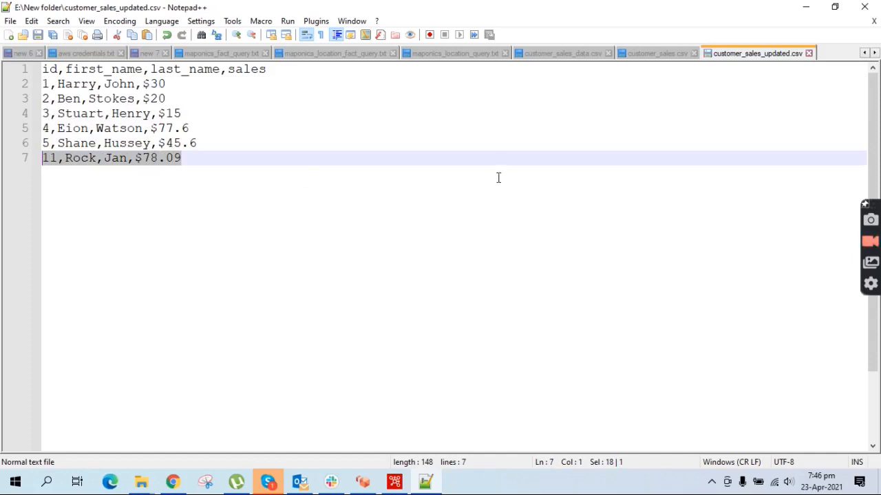
click(394, 483)
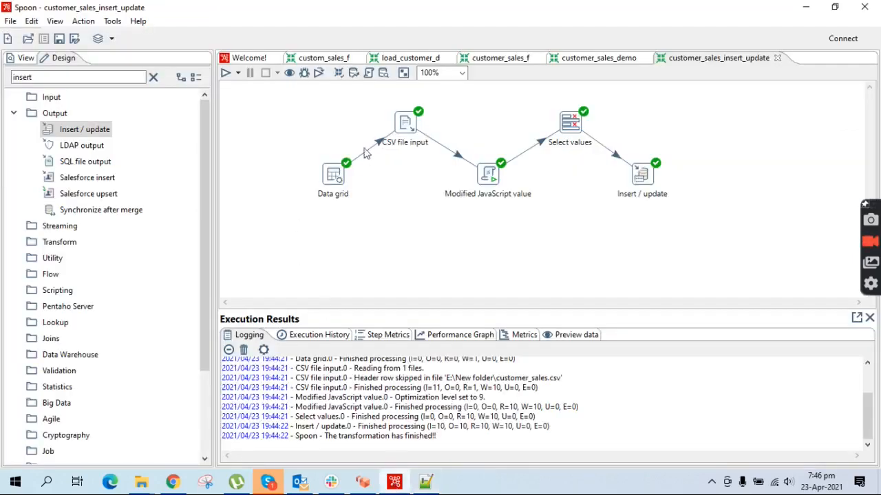
- Change the Data grid's filename to E:\New folder\customer_sales_updated.csv
double_click(333, 175)
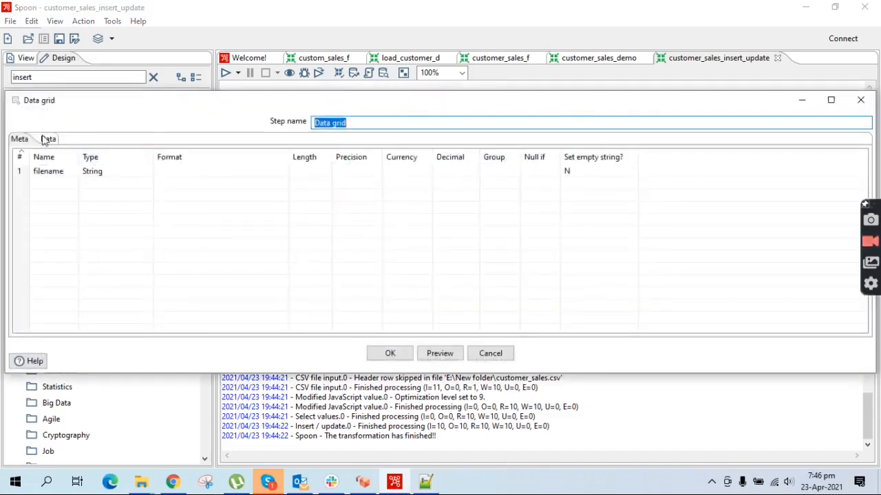
click(47, 139)
click(137, 176)
click(236, 186)
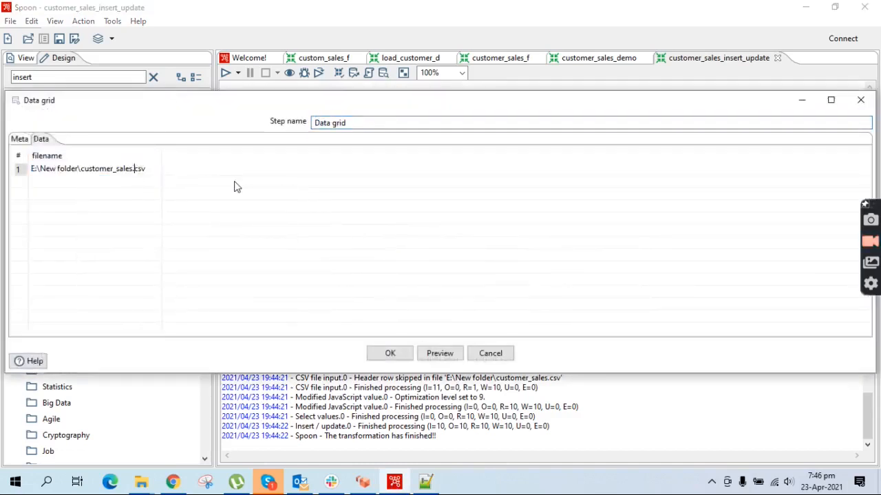
text(_updated)
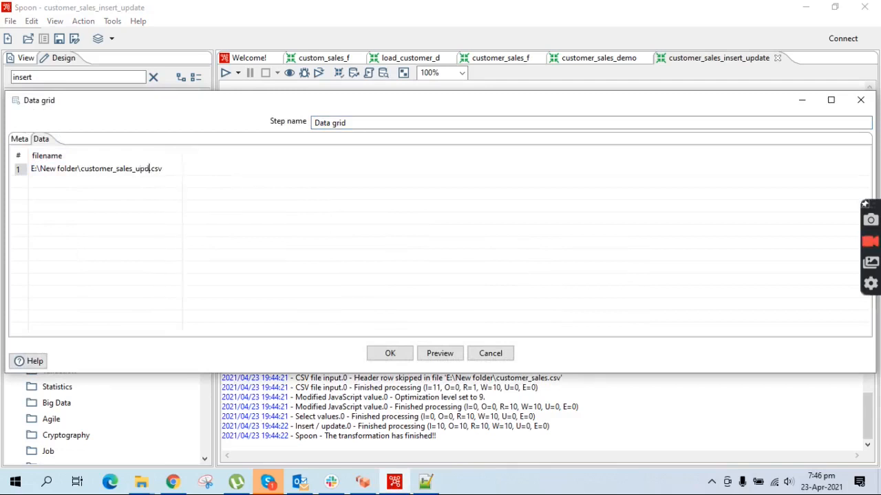
click(385, 353)
- Save the transformation and run it
key(ctrl+s)
key(F9)
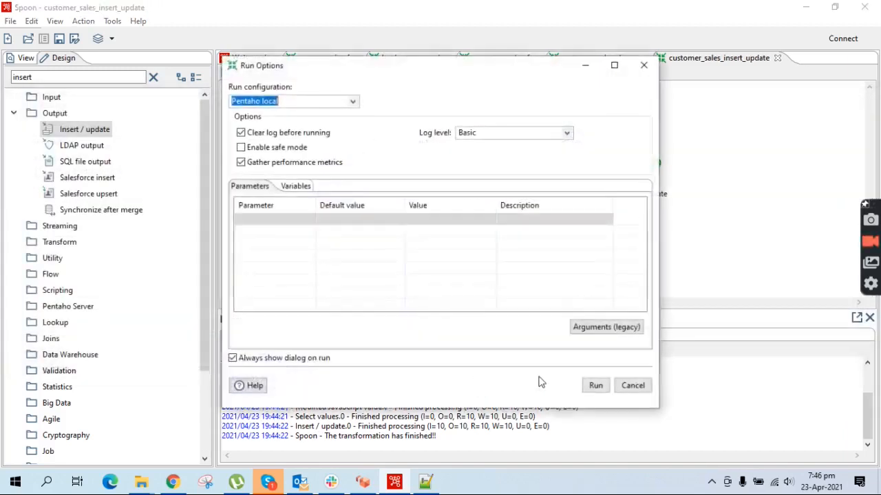
click(594, 385)
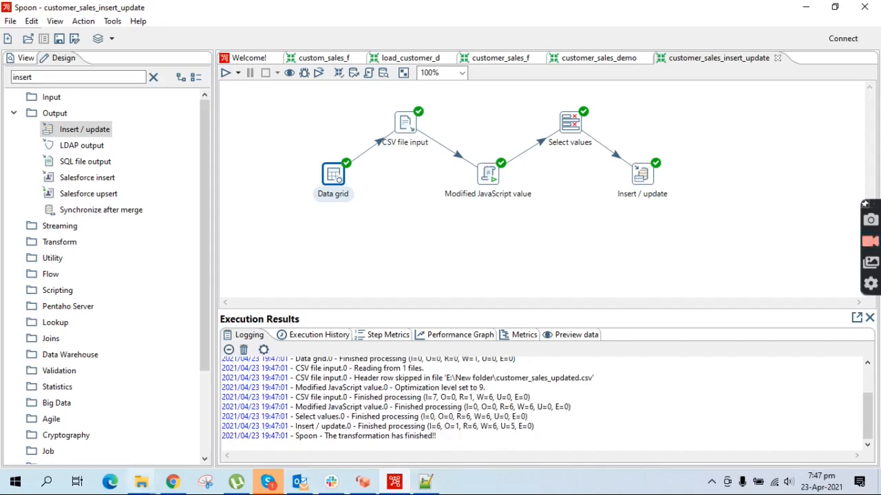
- Rerun the customer_sales query in pgAdmin and check the 11 rows, including new id 11 with sales 78.09
click(172, 482)
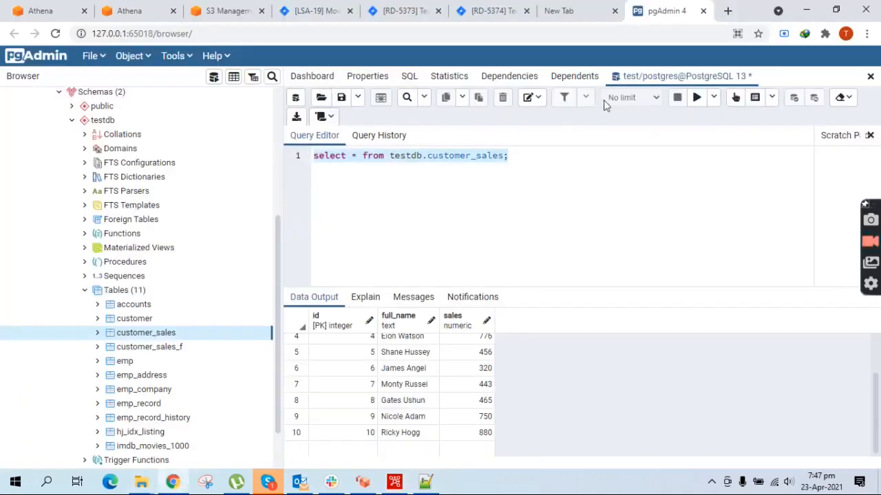
click(696, 97)
scroll(464, 405, down, 2)
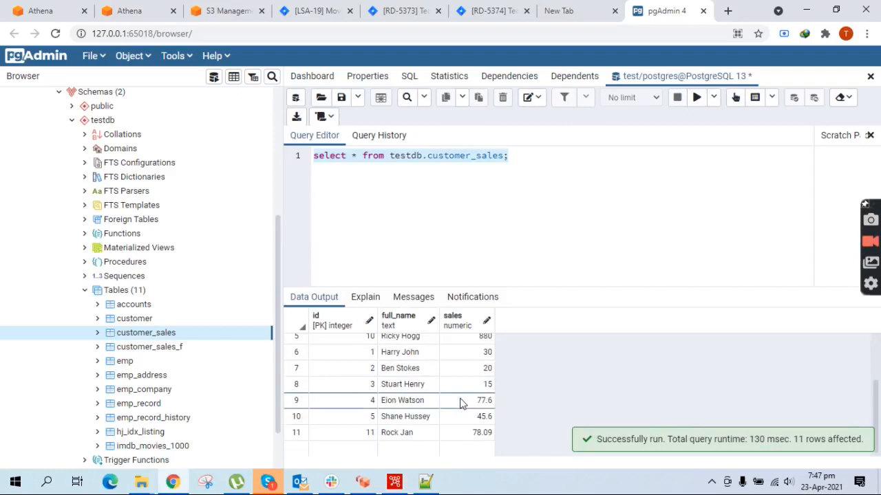
scroll(460, 395, up, 2)
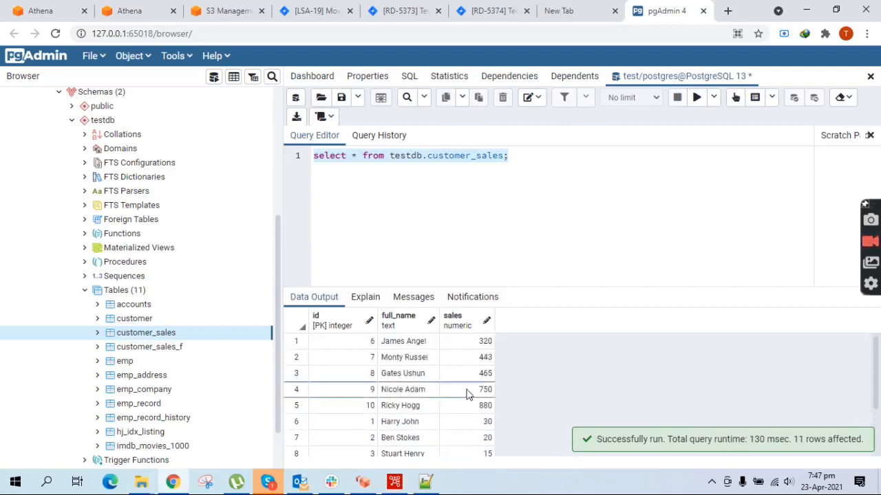
scroll(500, 378, down, 2)
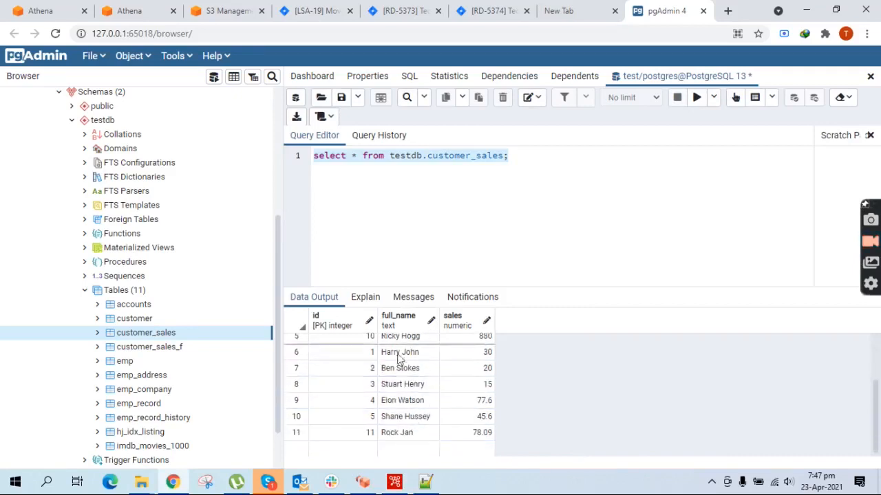
scroll(370, 403, up, 2)
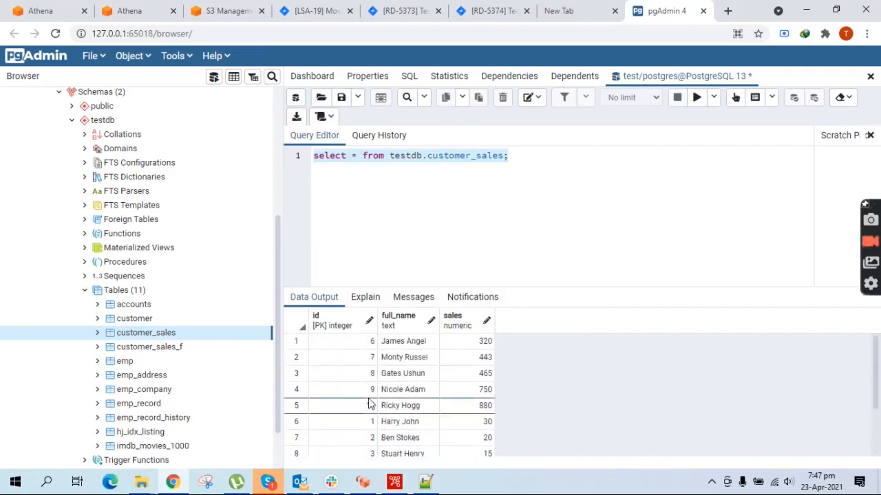
click(343, 326)
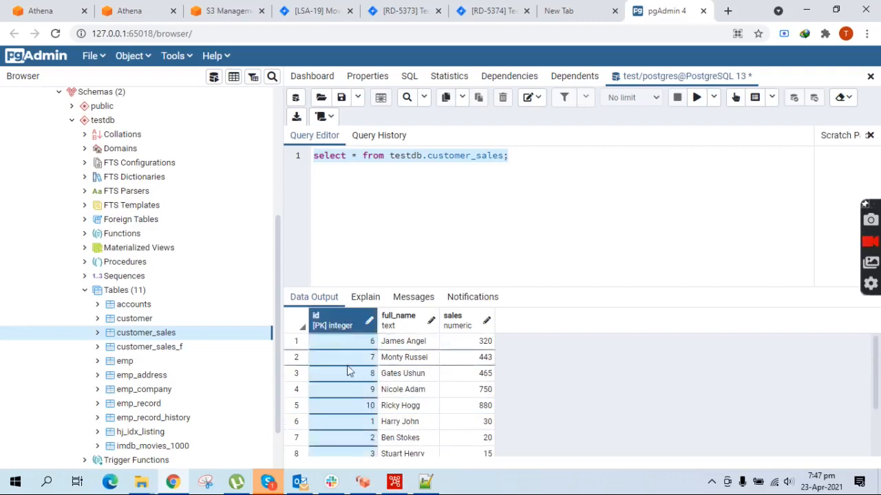
click(344, 329)
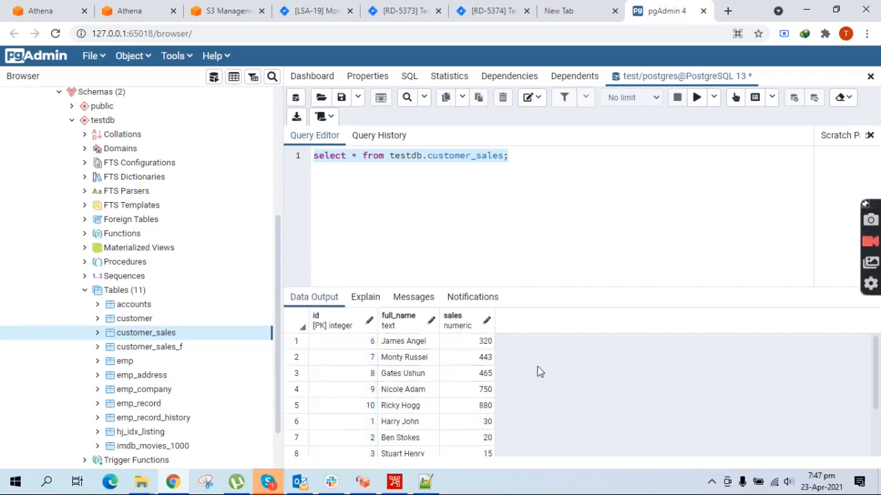
scroll(531, 373, down, 2)
scroll(523, 381, up, 2)
scroll(523, 385, down, 2)
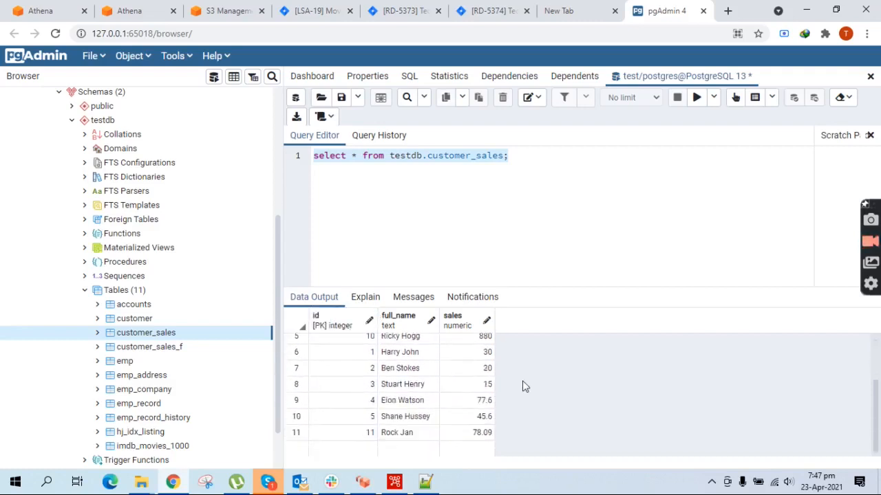
- Add 'order by id' to the customer_sales query and rerun it to list rows by id
click(502, 157)
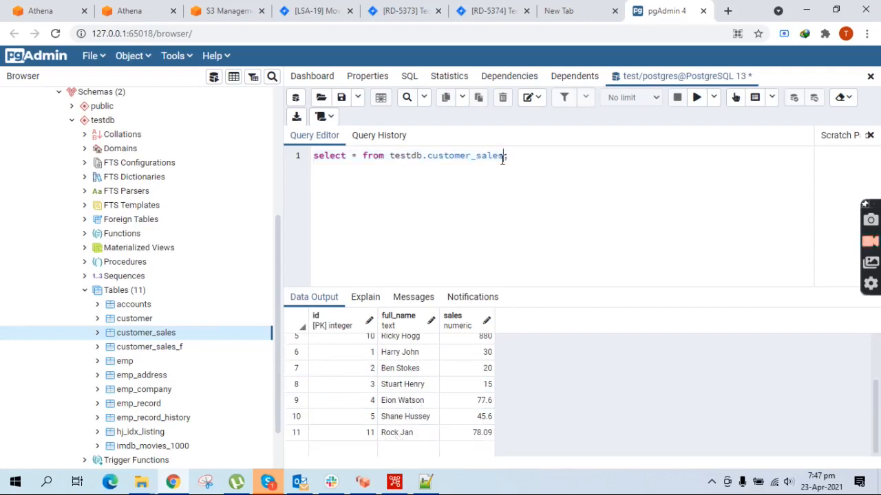
text(gr)
key(BackSpace)
key(BackSpace)
text(order by id)
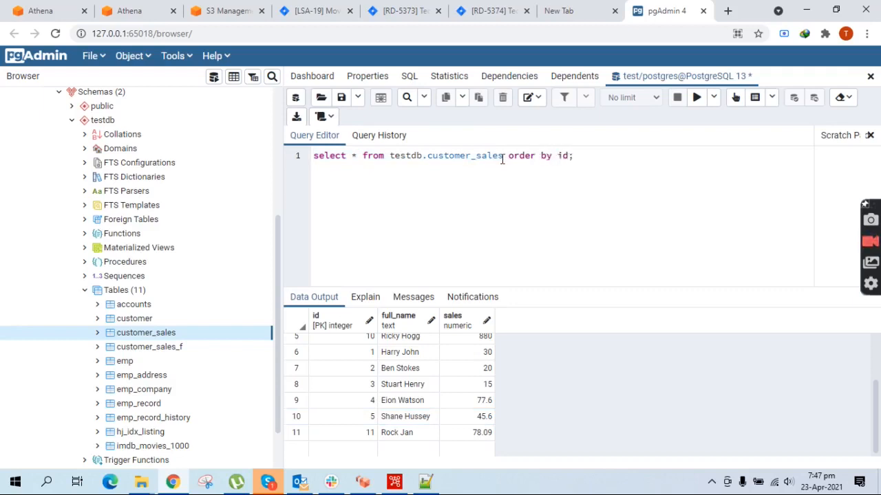
key(ctrl+a)
click(696, 97)
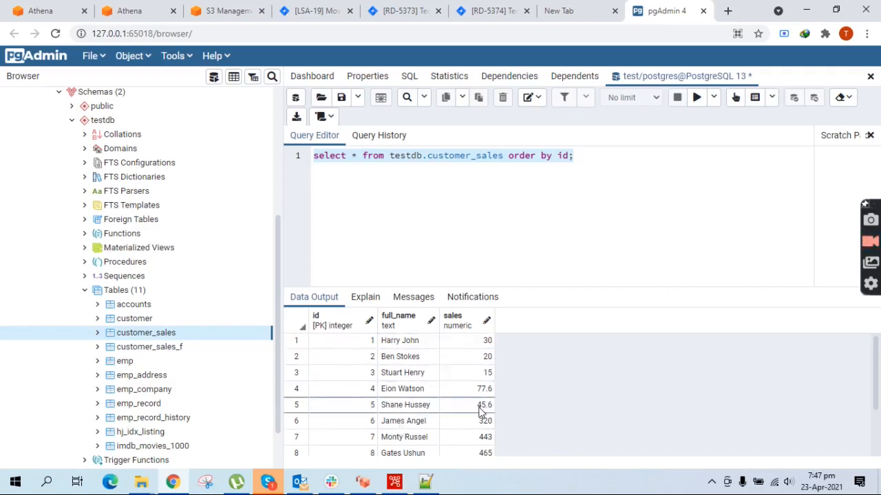
scroll(481, 409, down, 2)
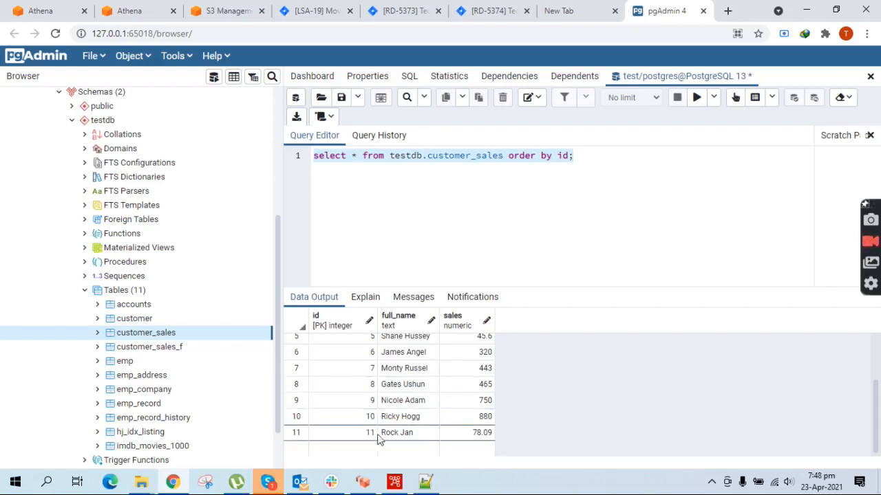
- Review the last two updated CSV rows in Notepad++, then return to the Spoon run log
click(436, 484)
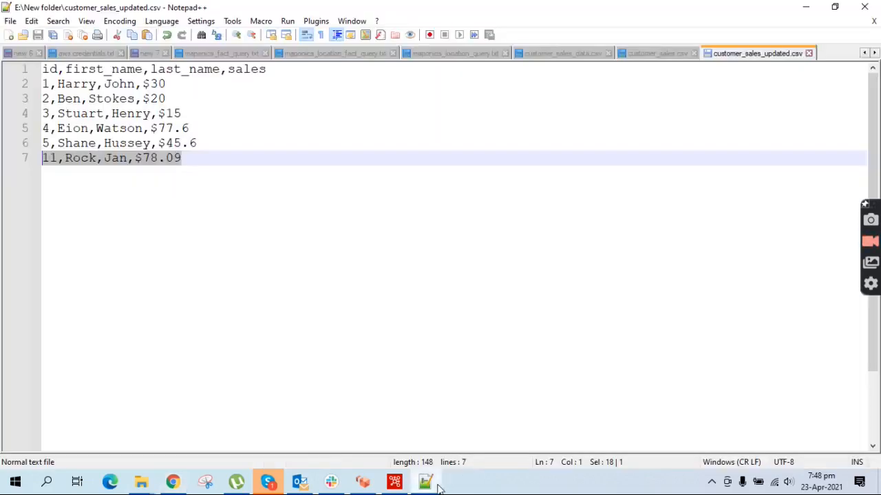
drag(192, 161, 65, 143)
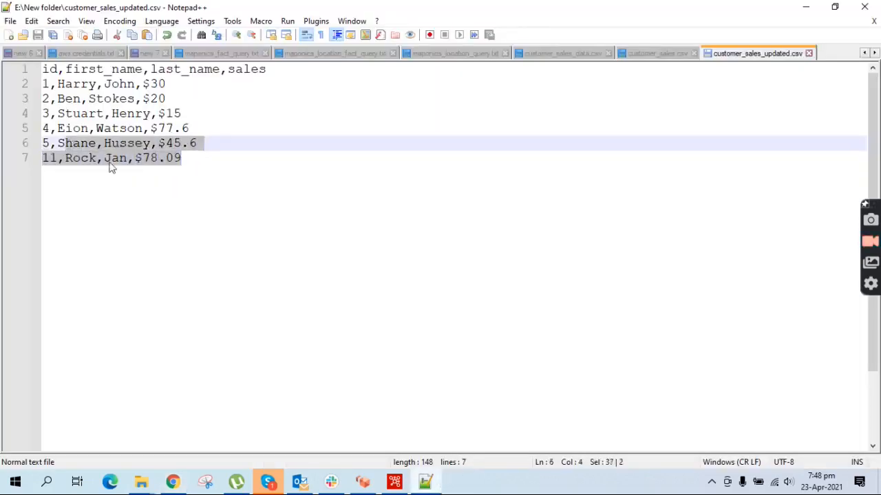
click(394, 481)
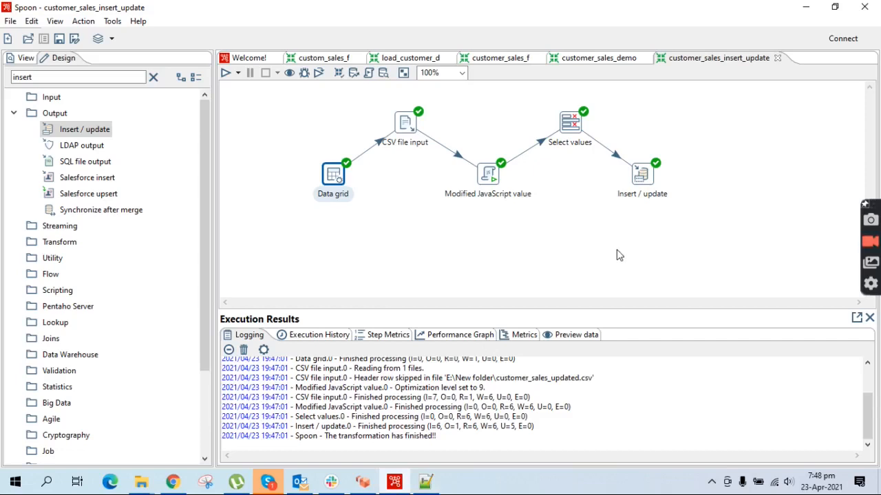